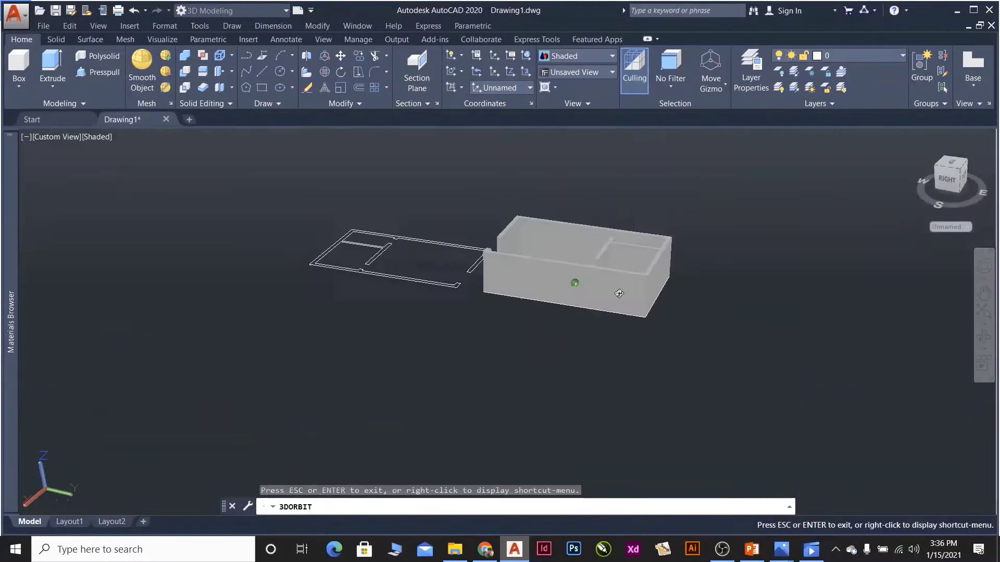
left_click_drag(618, 293, 639, 320)
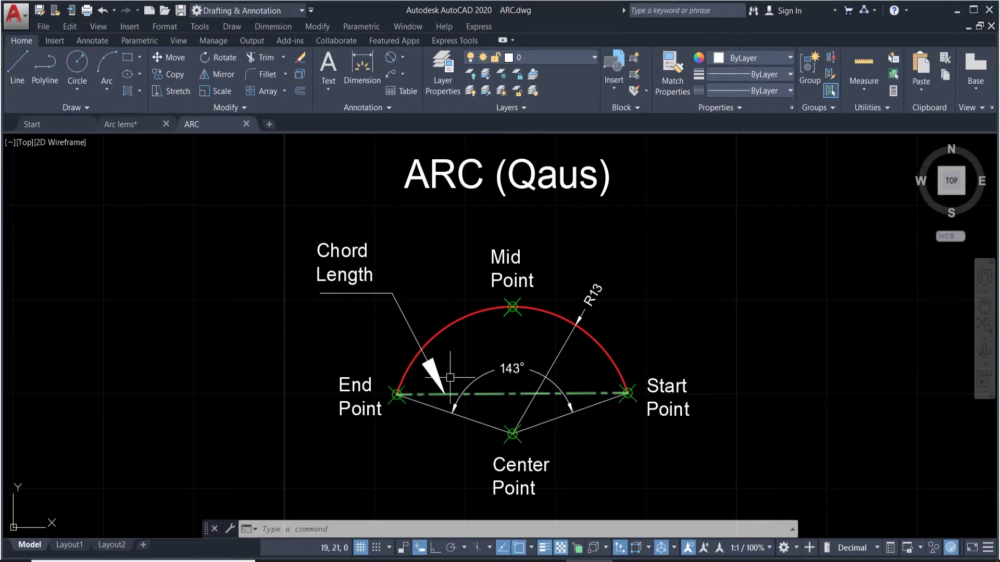
Step: Dimension the red arc's chord from its start point to its end point, placing the dimension above the arc
left_click(362, 67)
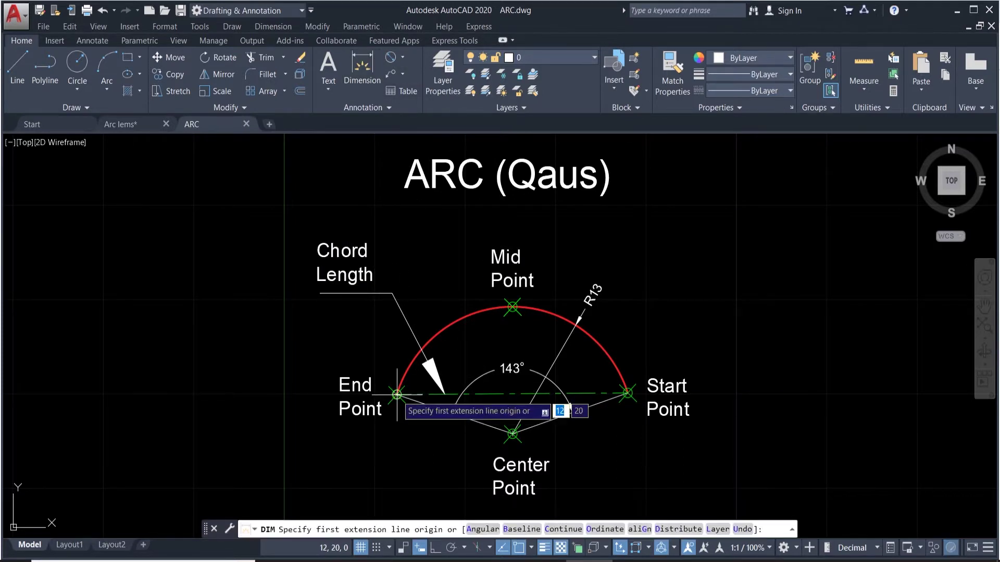
left_click(628, 393)
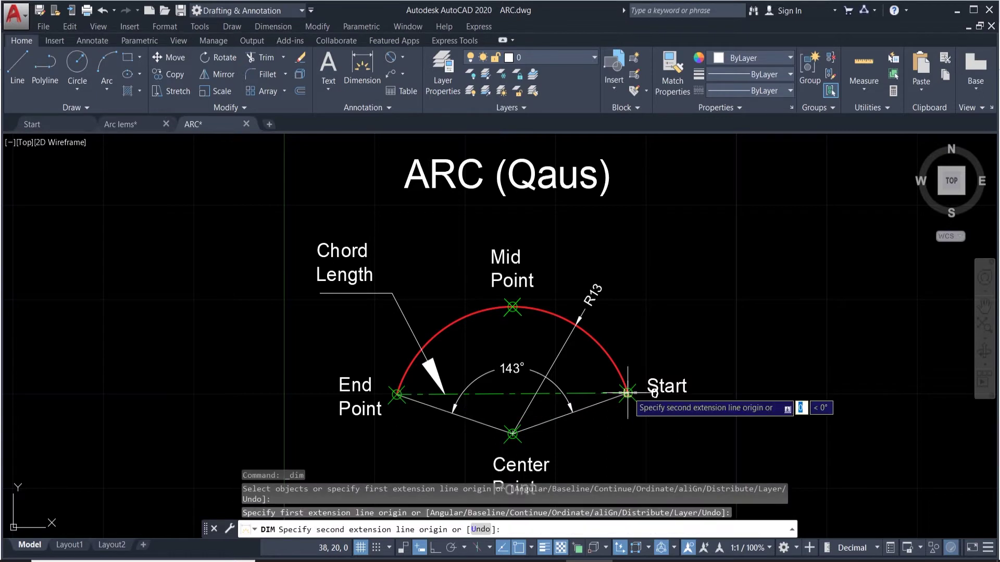
left_click(396, 394)
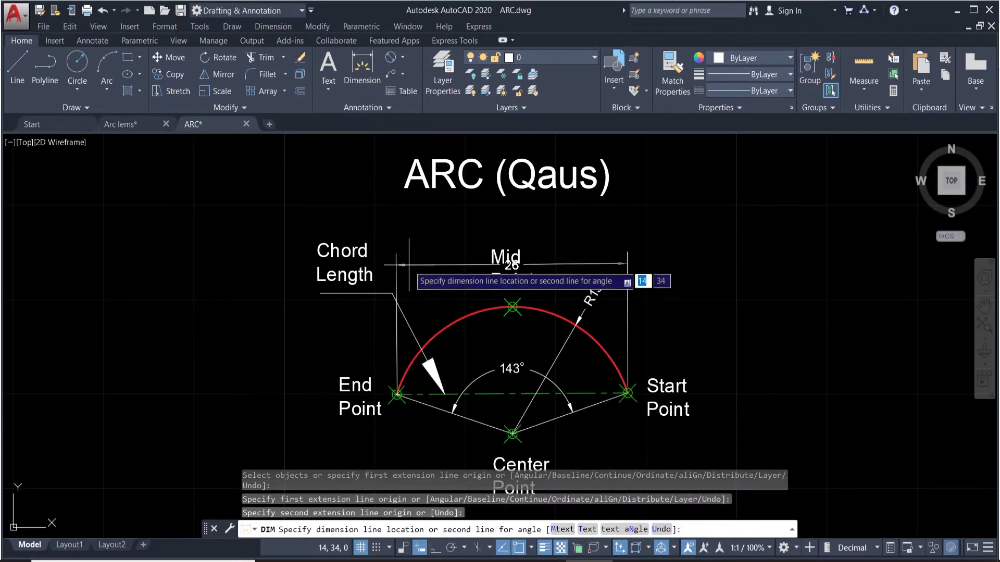
left_click(409, 229)
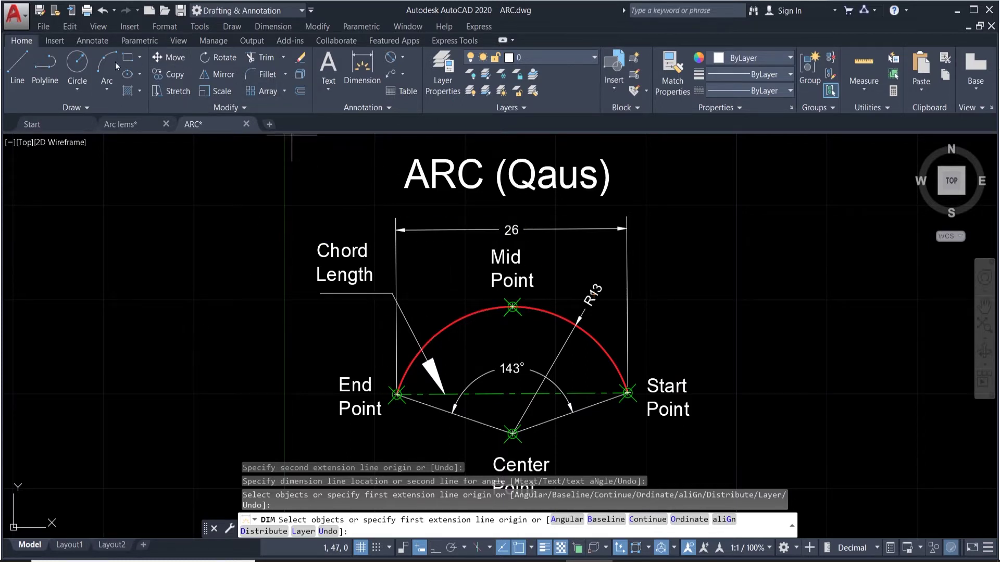
left_click(110, 90)
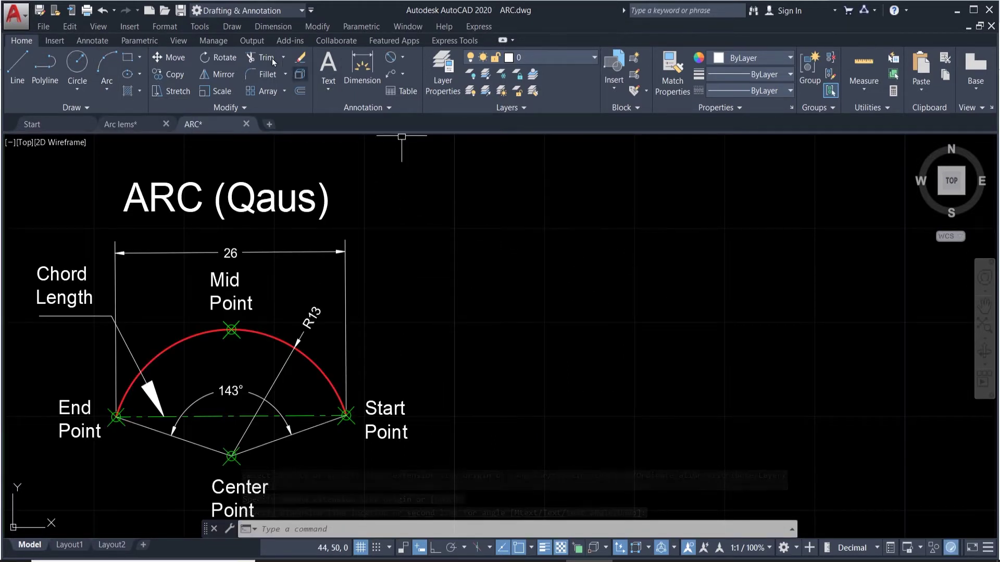
left_click(226, 30)
left_click(219, 32)
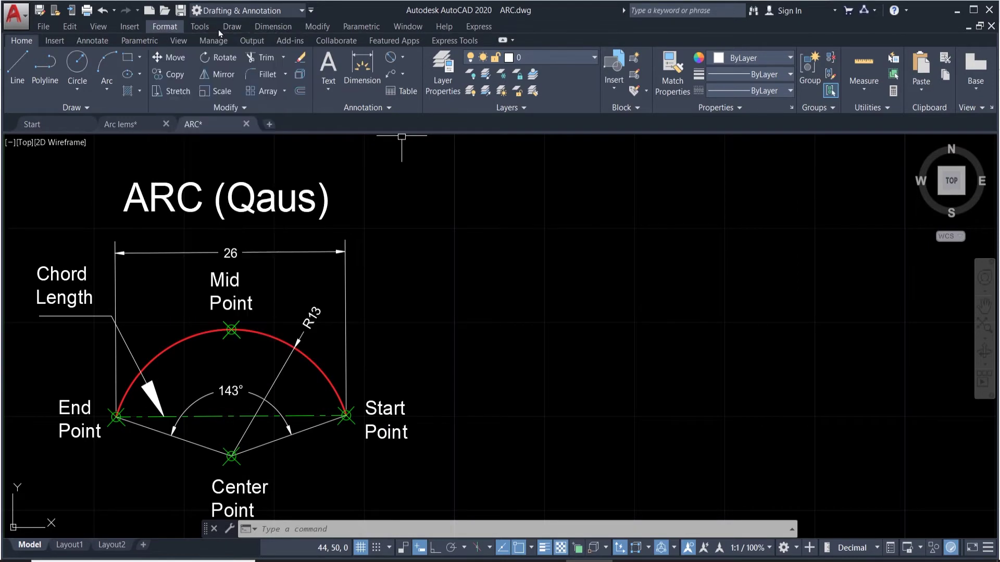
left_click(229, 27)
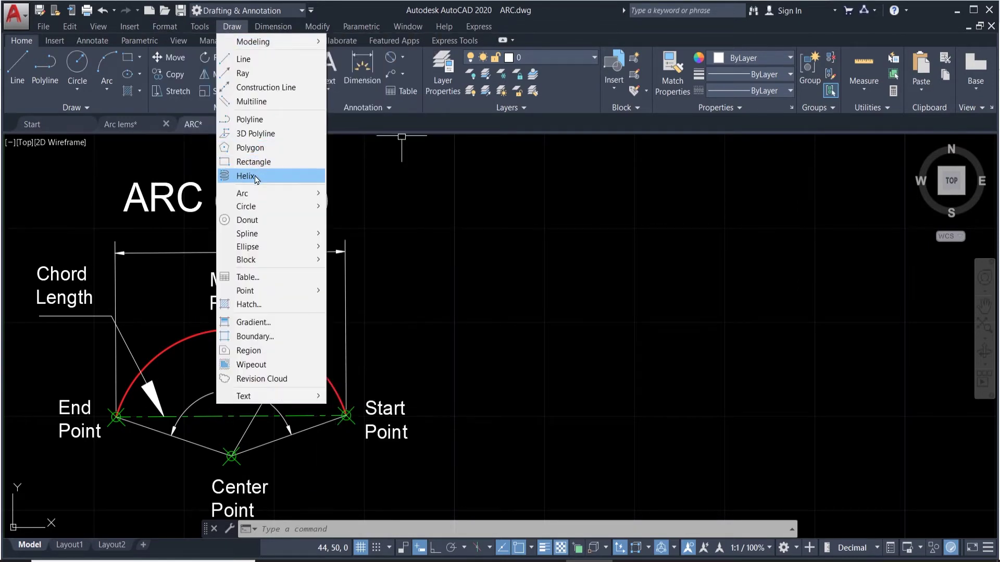
mouse_move(312, 194)
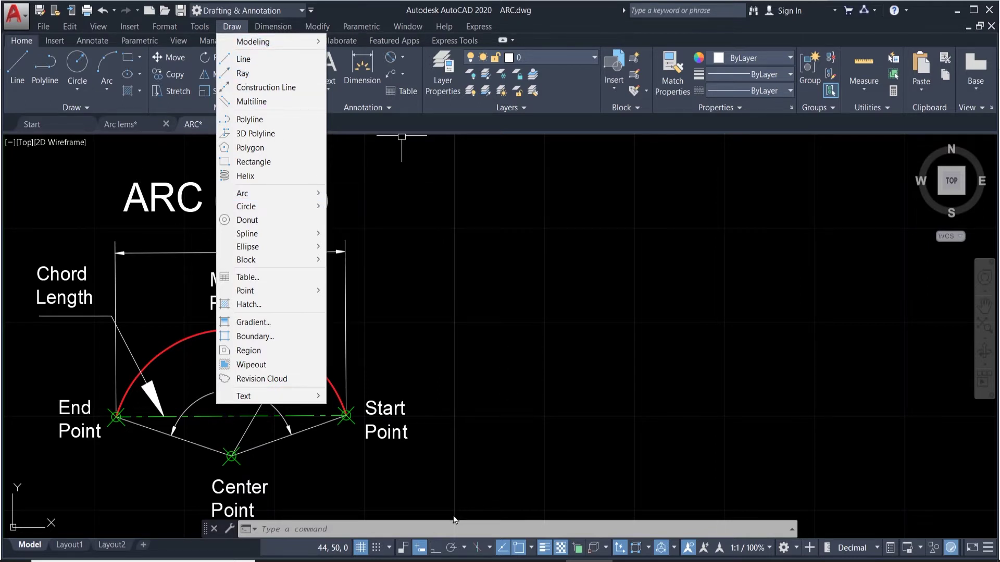
left_click(432, 529)
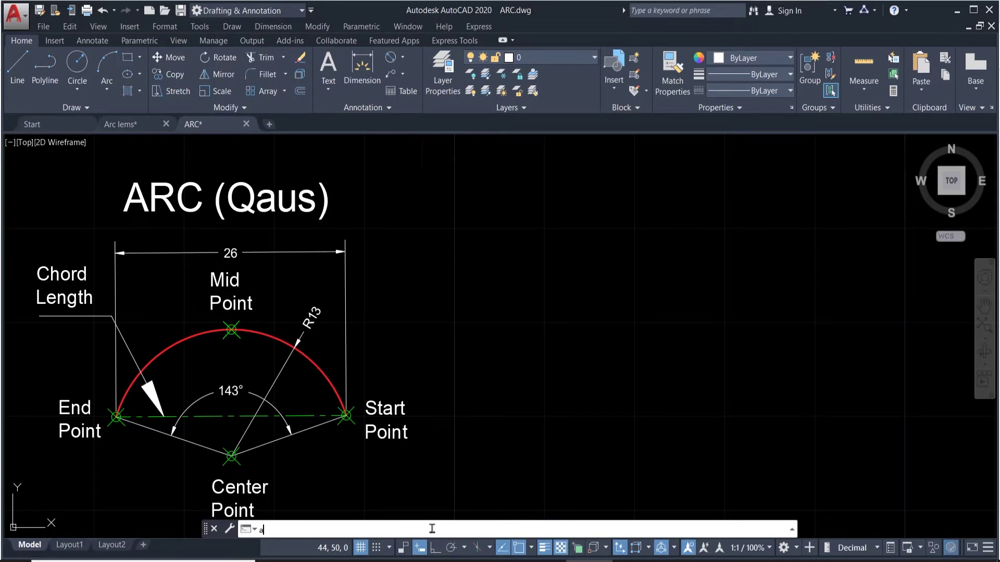
left_click(664, 325)
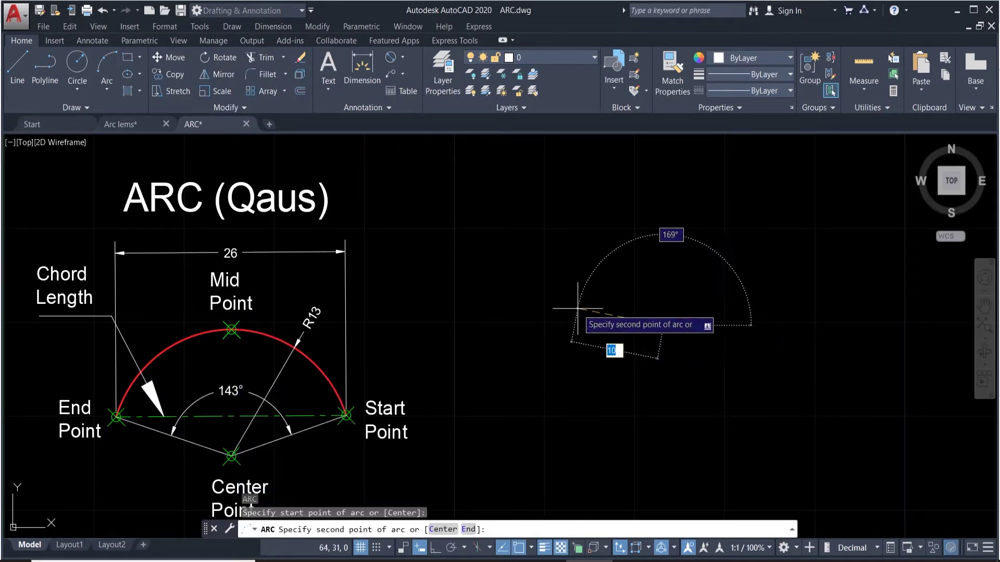
left_click(566, 272)
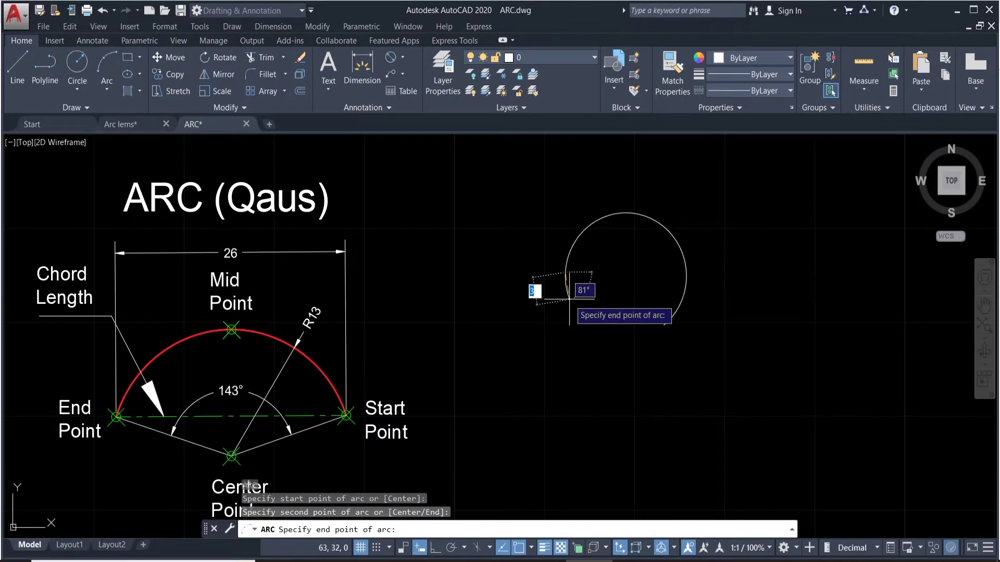
key("Escape")
scroll(572, 320, "down", 2)
scroll(625, 323, "up", 2)
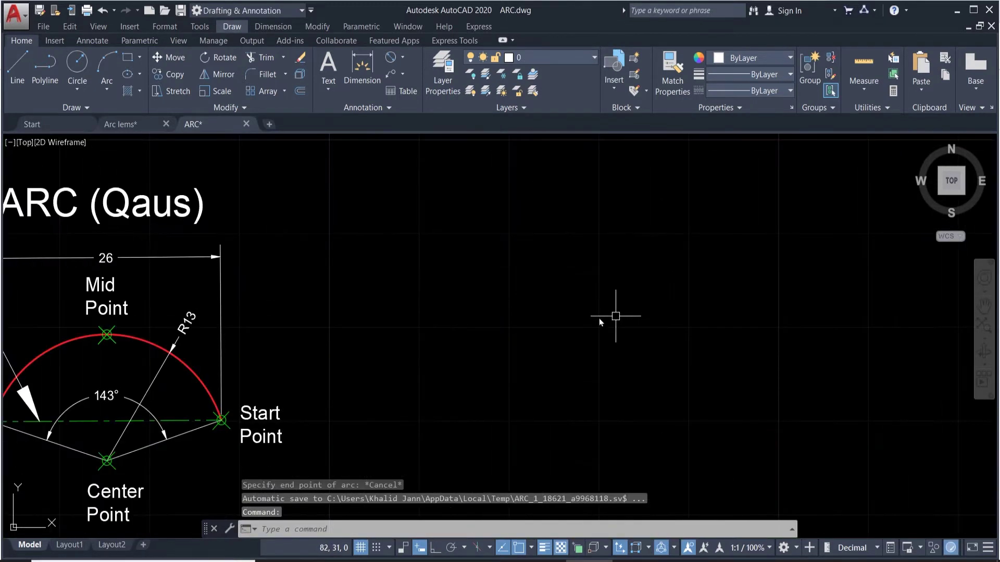
left_click(495, 286)
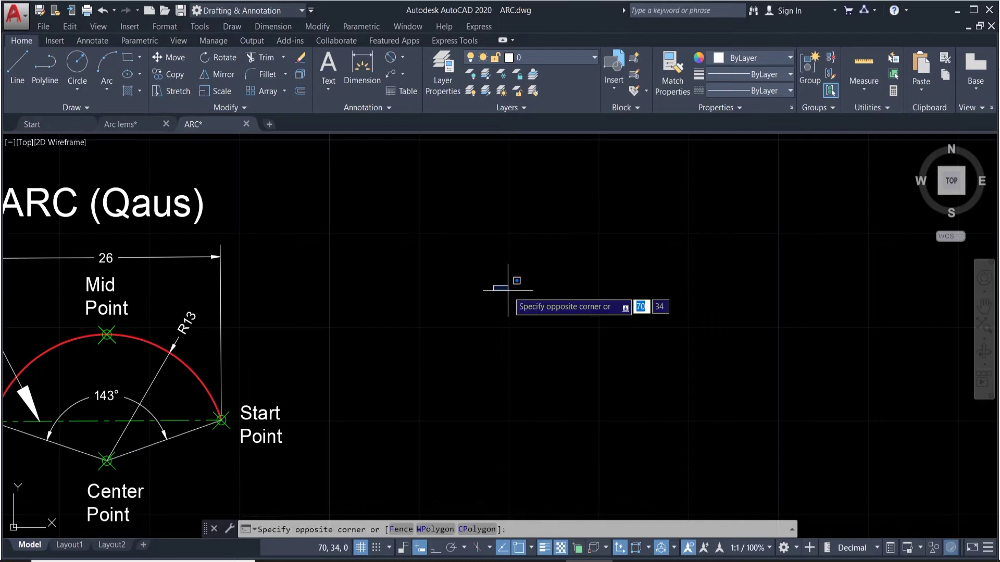
key("Escape")
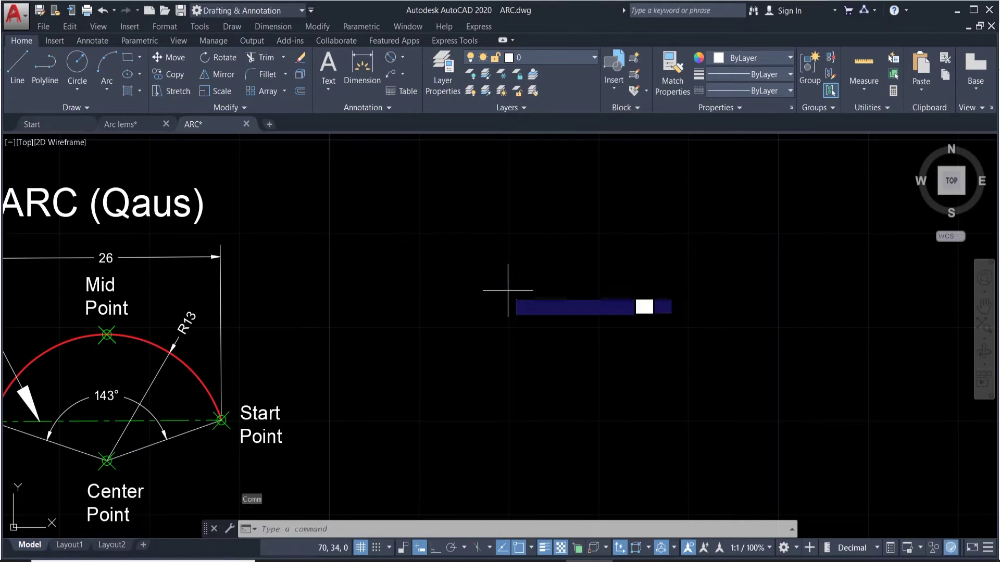
Step: Draw a three-point arc about 18 units wide and 9 units high in the empty area right of the labelled arc diagram
key("Return")
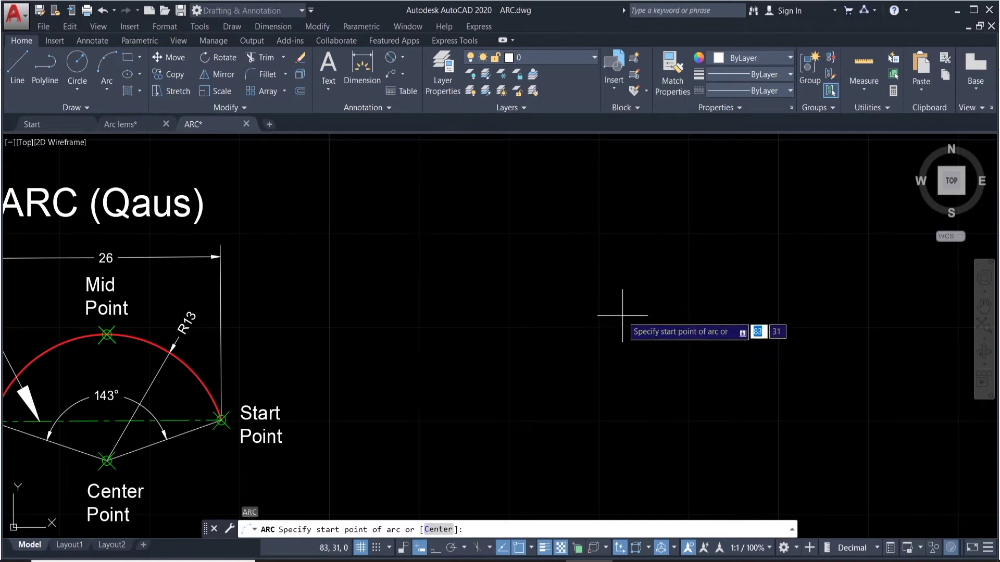
left_click(590, 328)
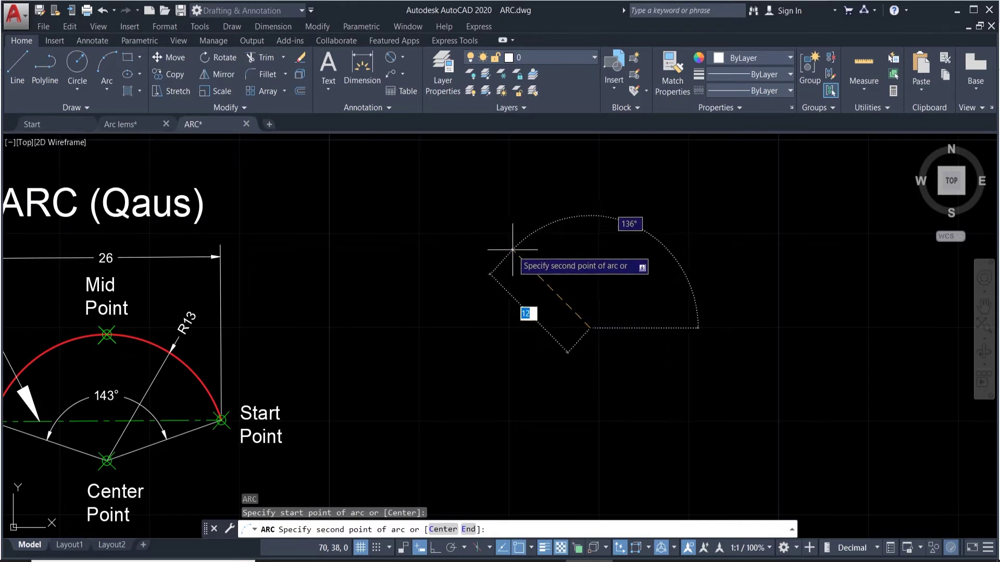
left_click(513, 250)
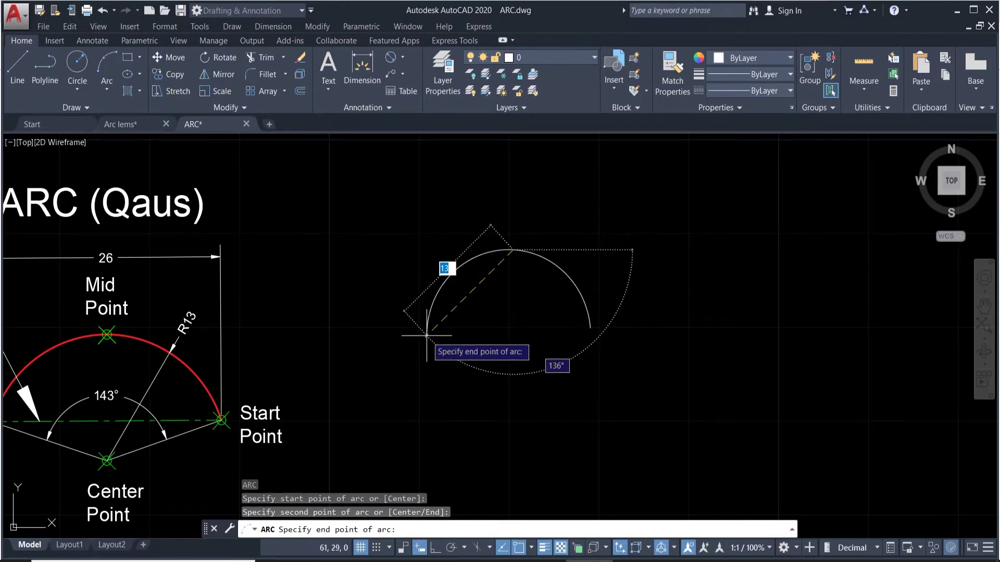
left_click(426, 335)
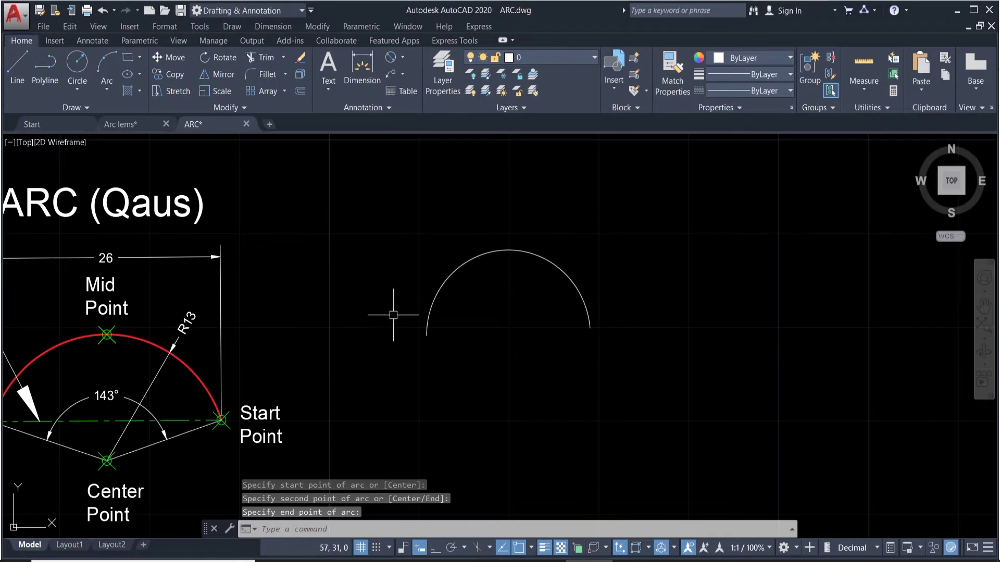
Step: Draw a chord line joining the two endpoints of the new white arc
left_click(17, 67)
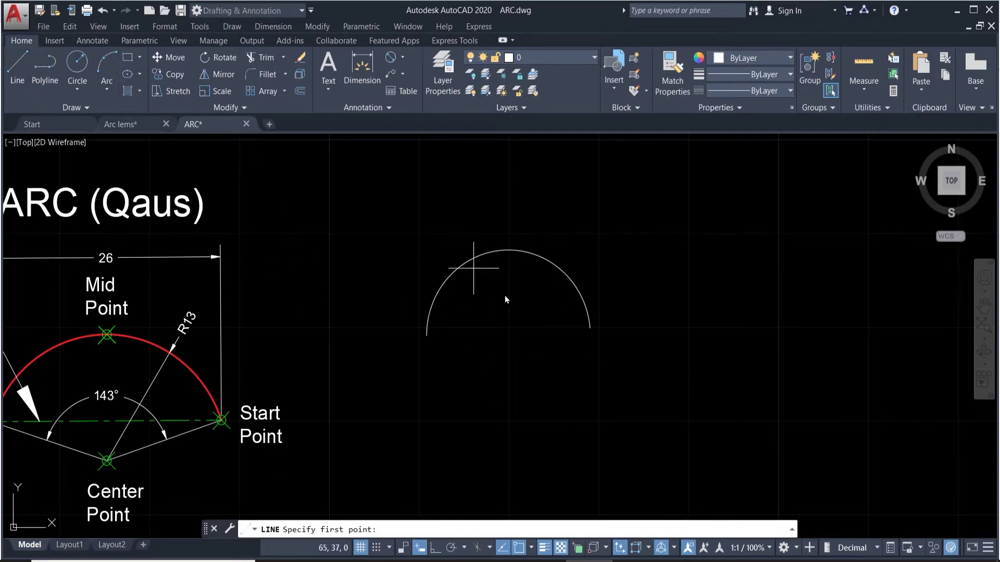
left_click(590, 328)
left_click(426, 336)
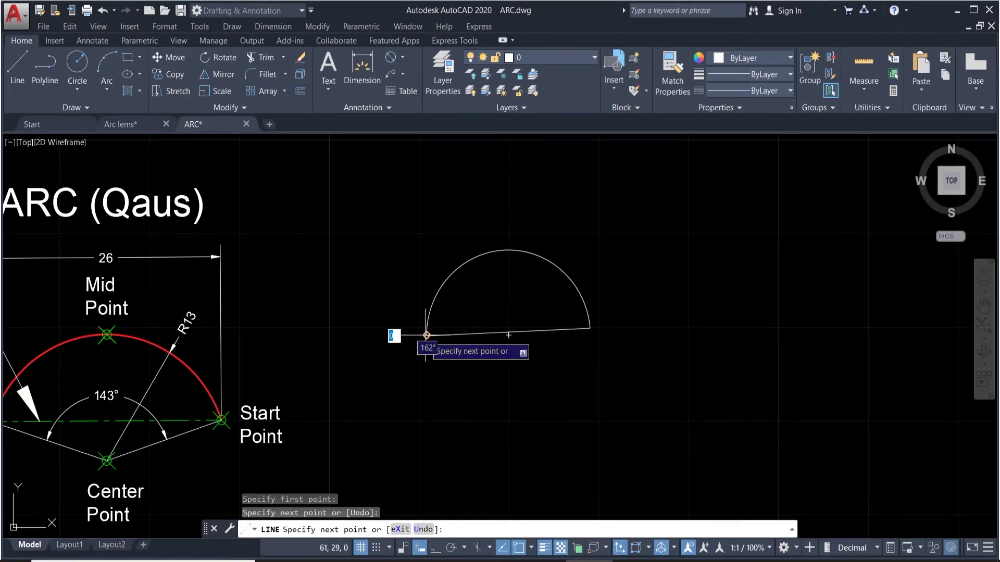
key("Return")
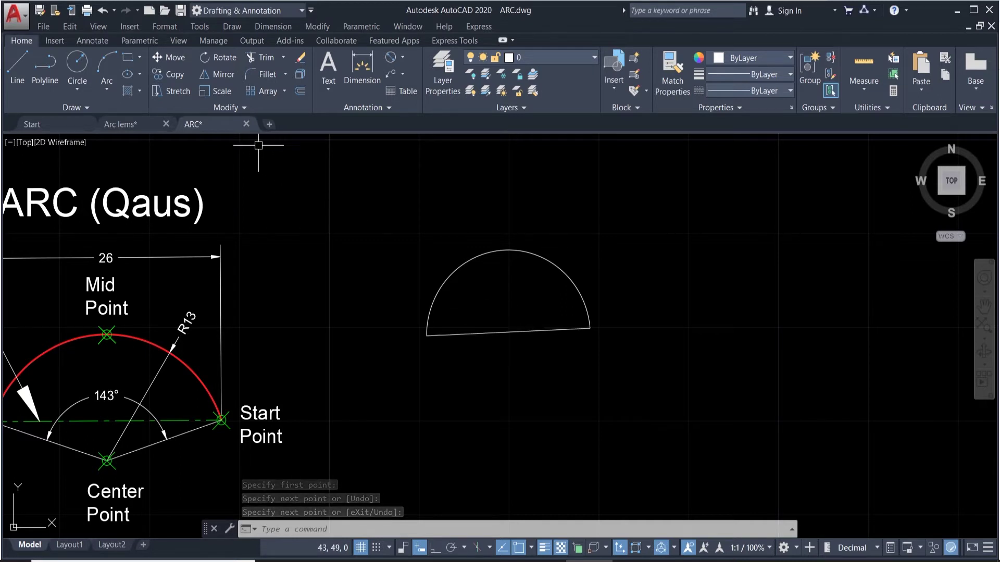
Step: Add an aligned dimension to the new arc's chord, placing it just below the chord line, and end the dimension command
left_click(357, 71)
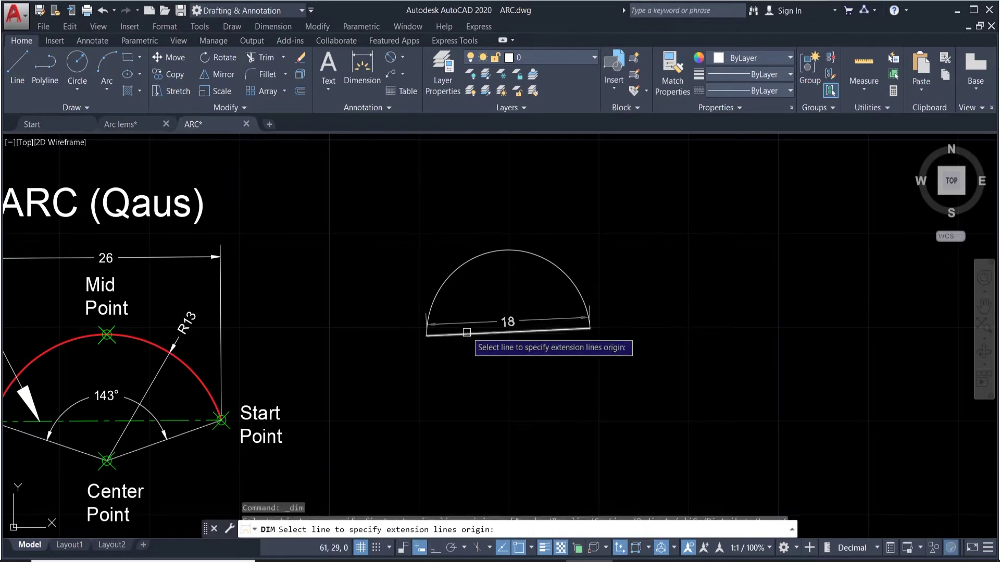
key("Return")
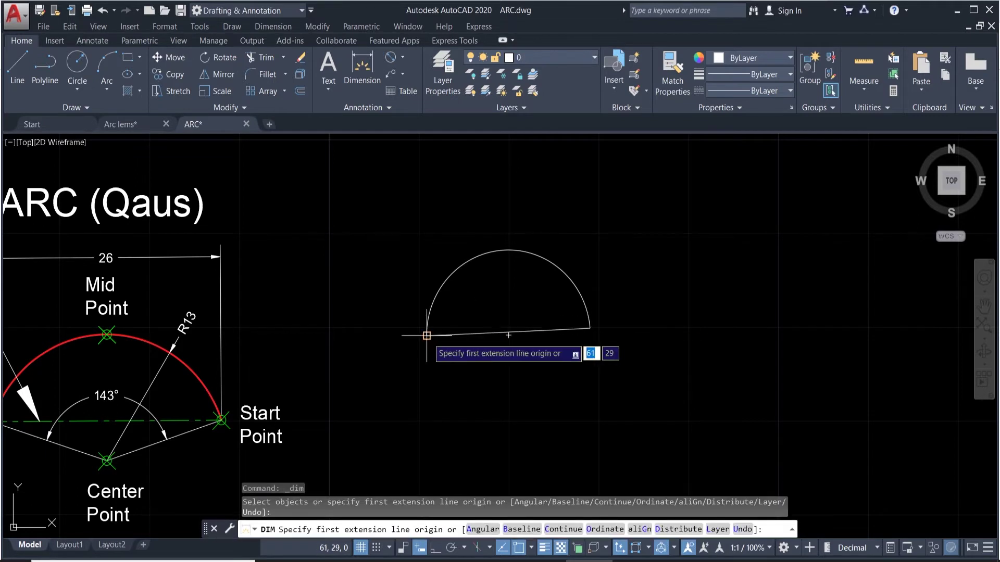
left_click(426, 335)
left_click(591, 328)
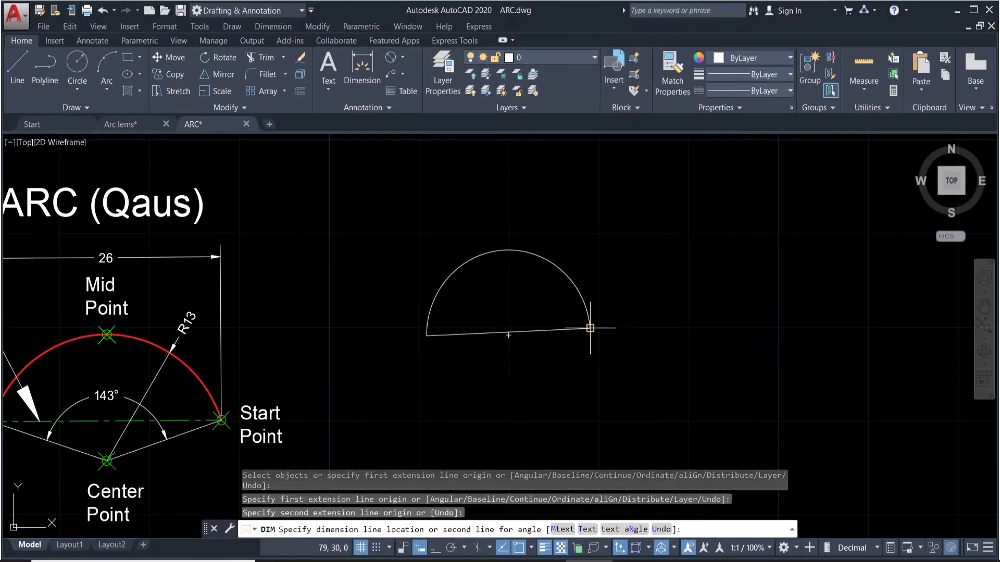
left_click(585, 360)
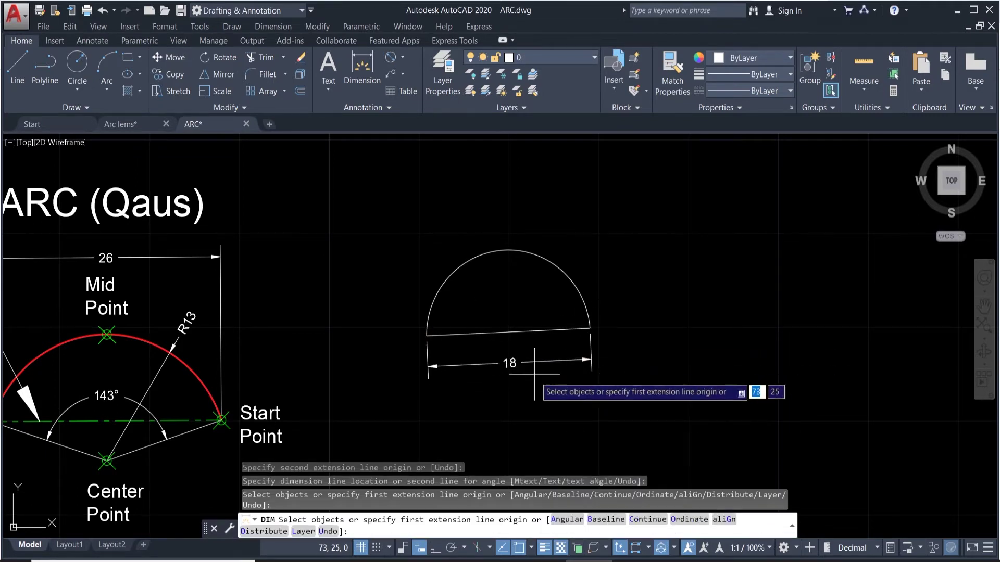
scroll(560, 357, "down", 4)
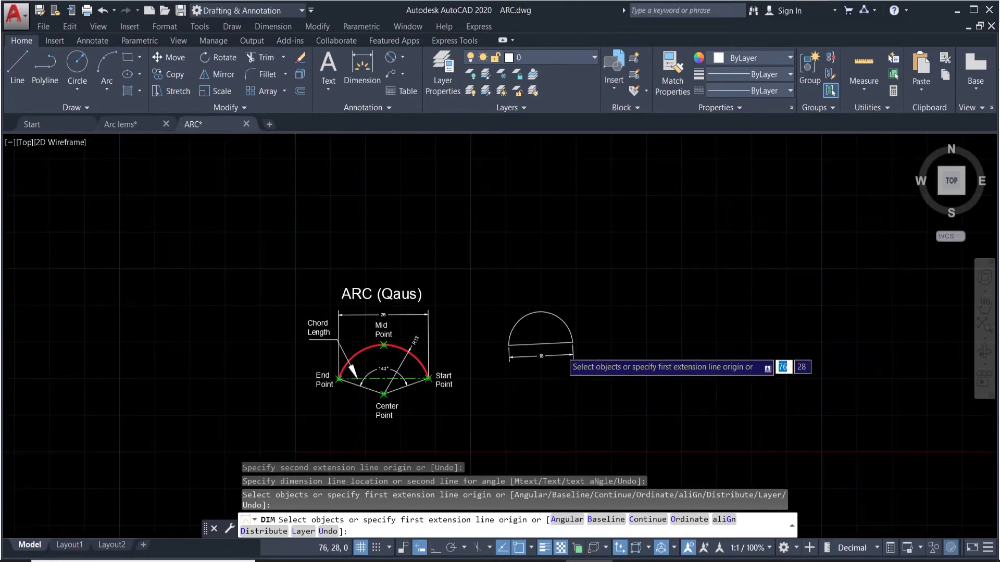
scroll(560, 356, "up", 4)
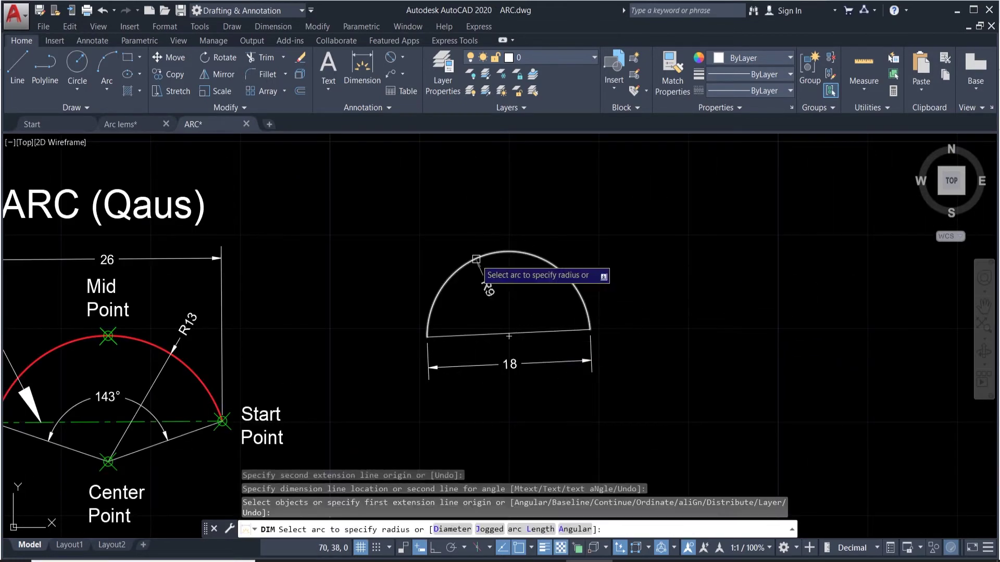
key("Return")
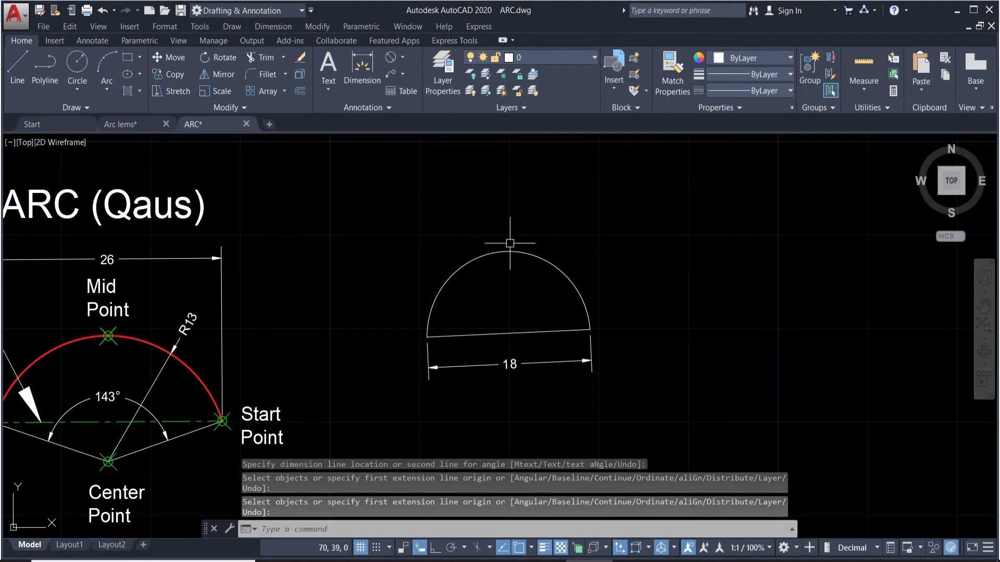
Step: Draw two connected lines from the new arc's endpoints, meeting at a point about 10 units below the middle of the chord
left_click(17, 65)
left_click(589, 329)
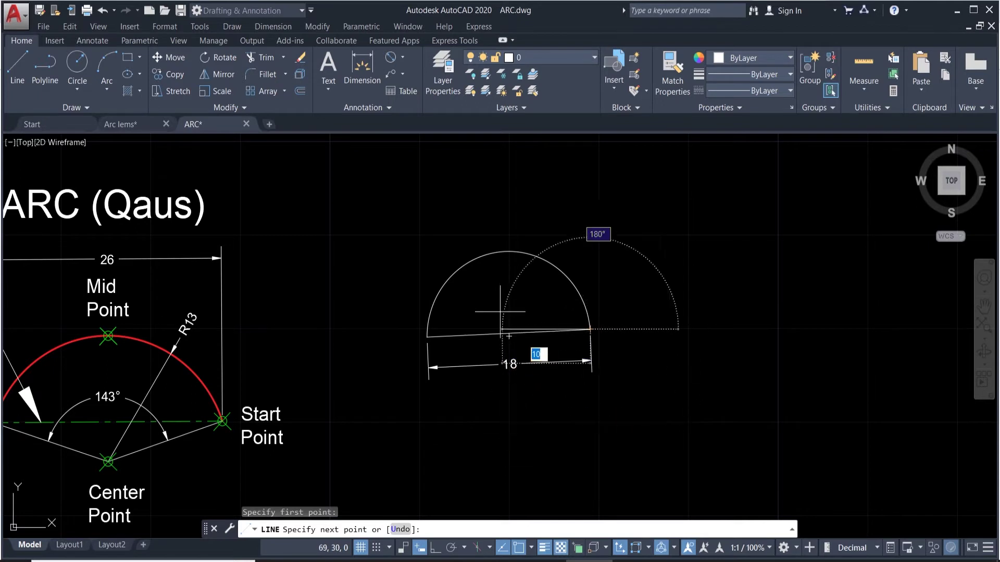
left_click(508, 422)
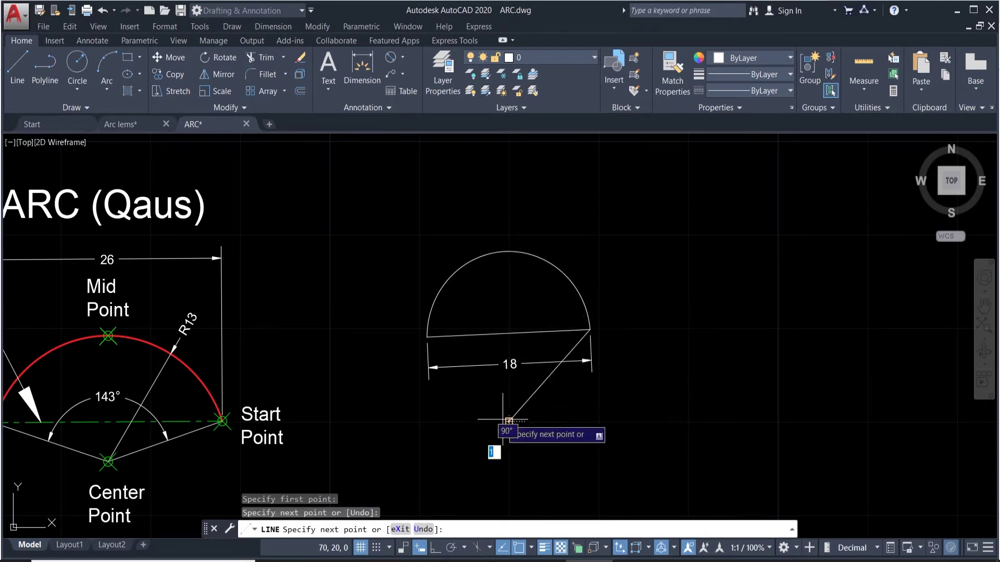
left_click(427, 336)
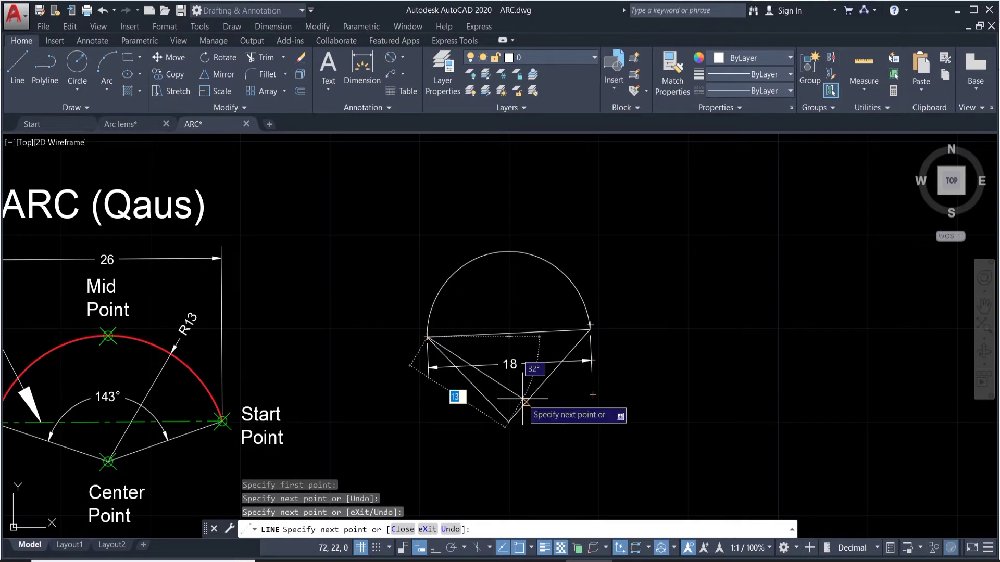
key("Return")
left_click(402, 59)
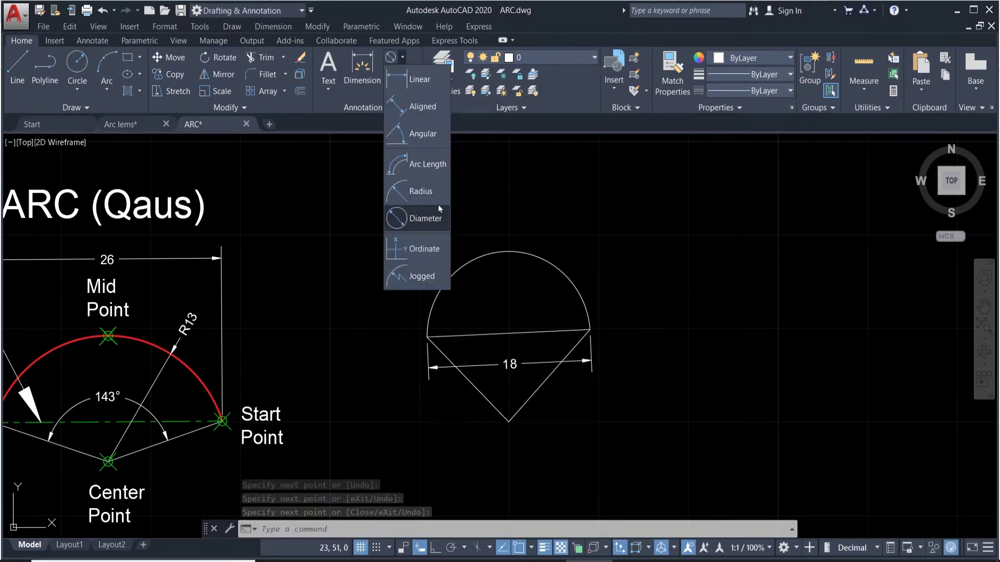
left_click(423, 134)
left_click(524, 401)
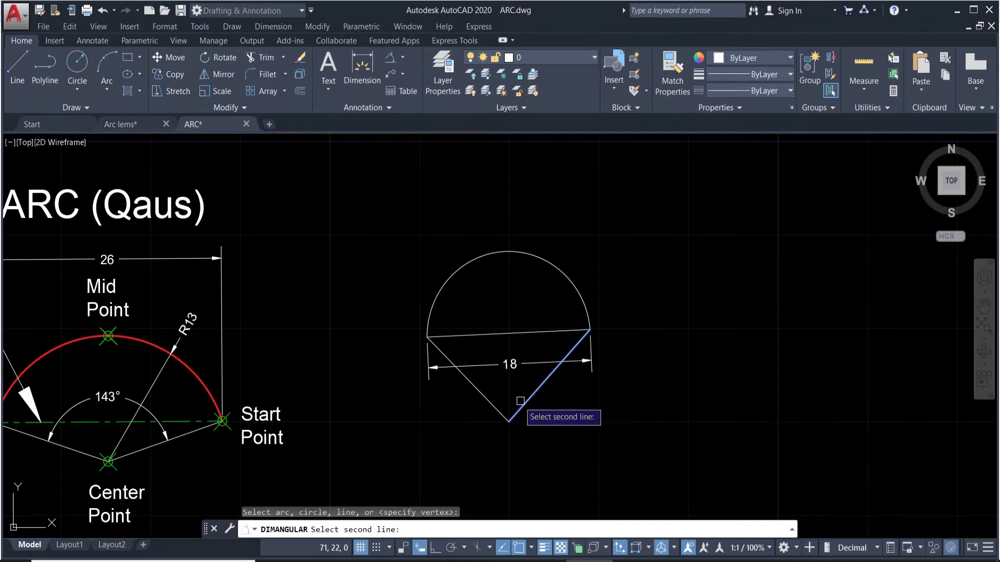
left_click(481, 393)
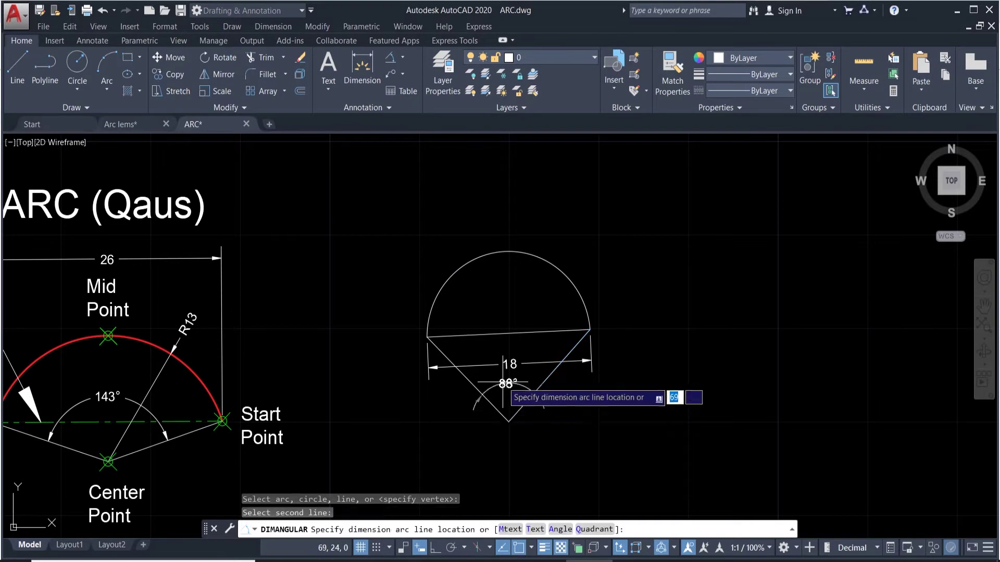
key("Escape")
Step: Erase the white practice arc together with its chord line, chord dimension and the two lines meeting below it
scroll(509, 309, "down", 4)
scroll(344, 360, "up", 6)
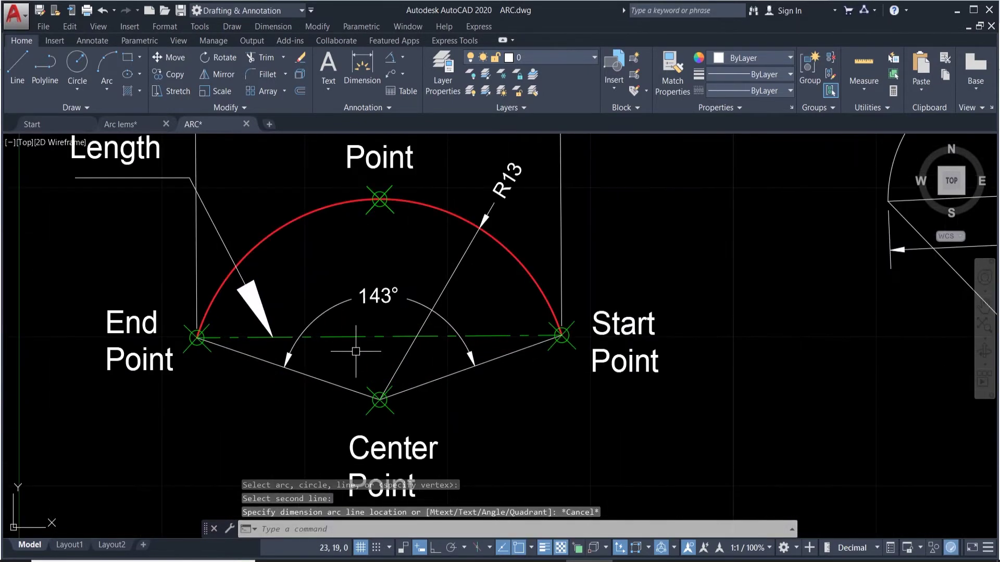
scroll(389, 286, "up", 2)
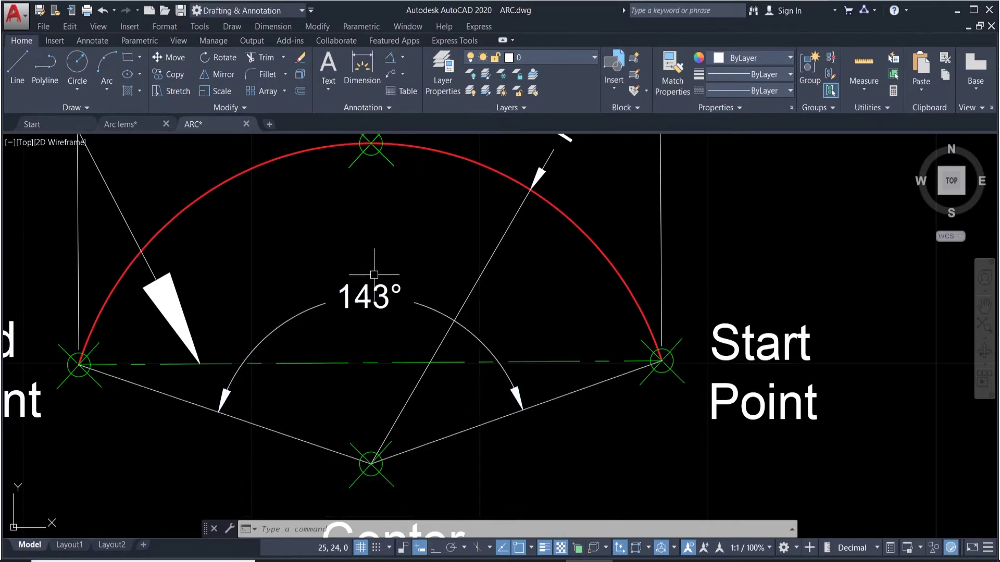
scroll(500, 313, "down", 8)
scroll(629, 265, "up", 4)
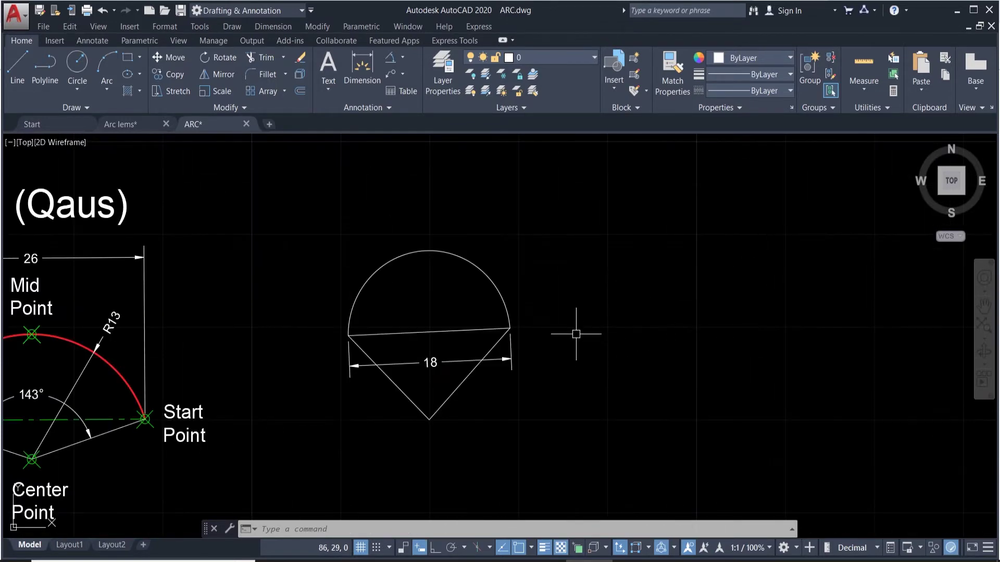
left_click(527, 413)
left_click(330, 217)
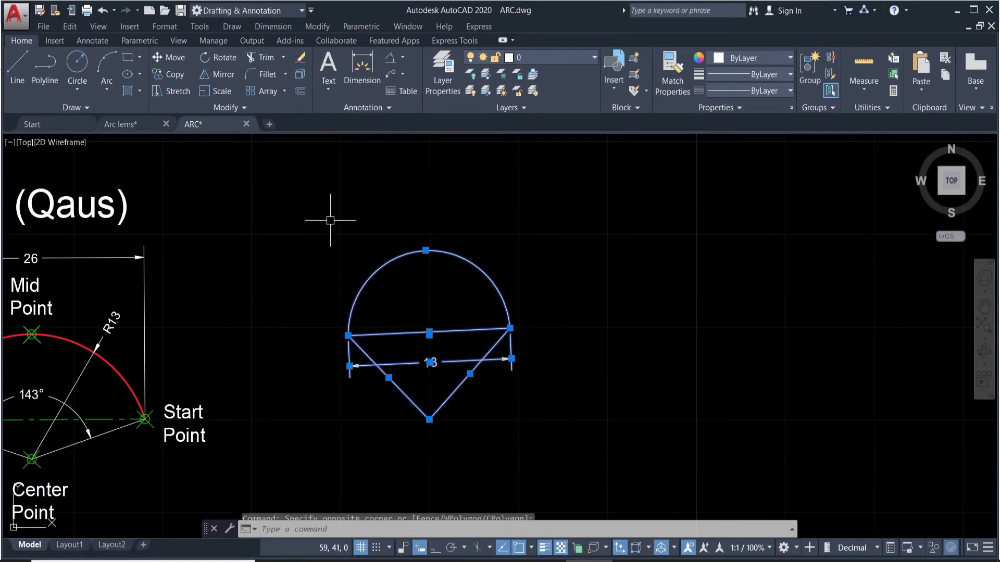
key("Delete")
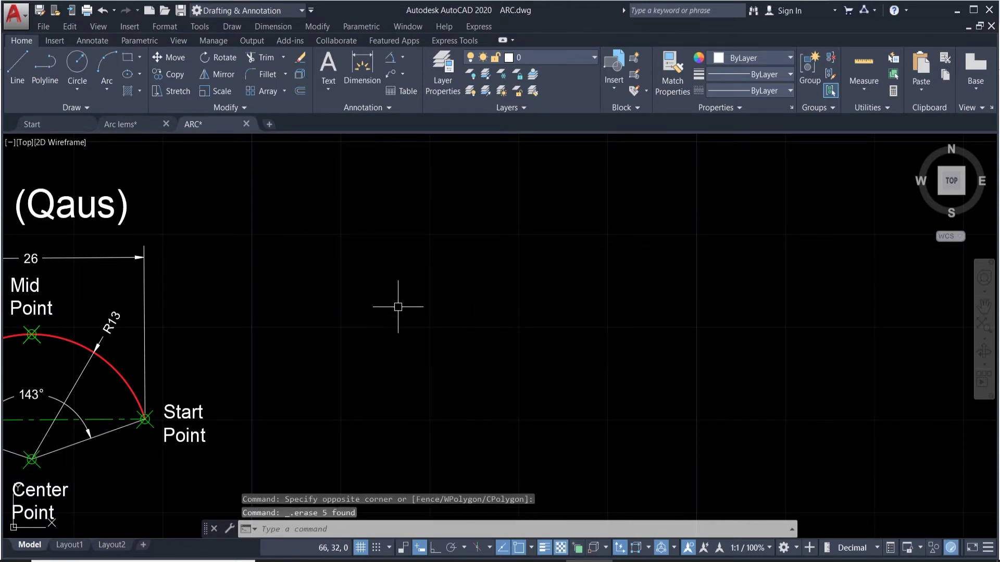
Step: Draw a horizontal line 10 units long in the empty area beside the labelled arc diagram
type("l")
key("Return")
left_click(325, 328)
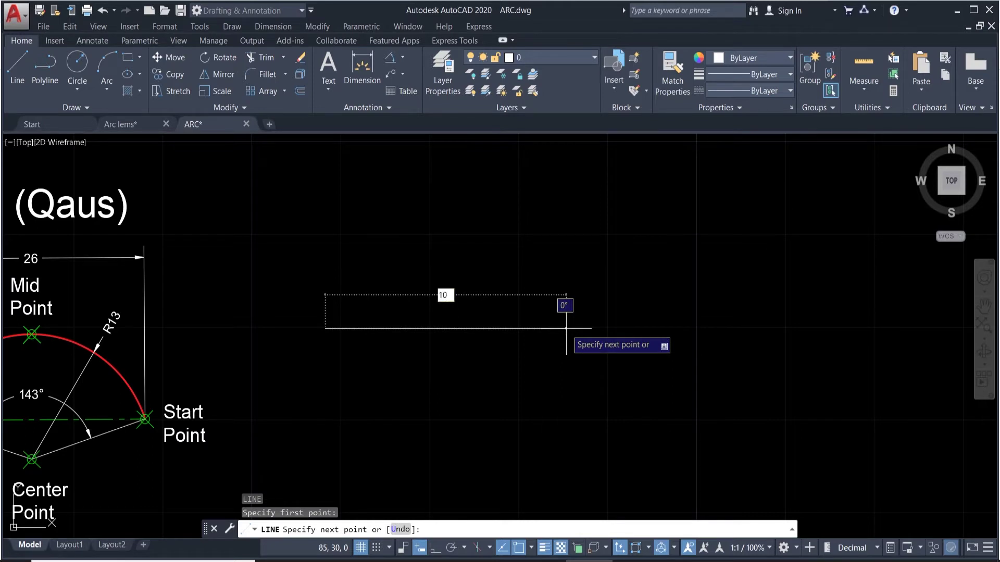
key("Return")
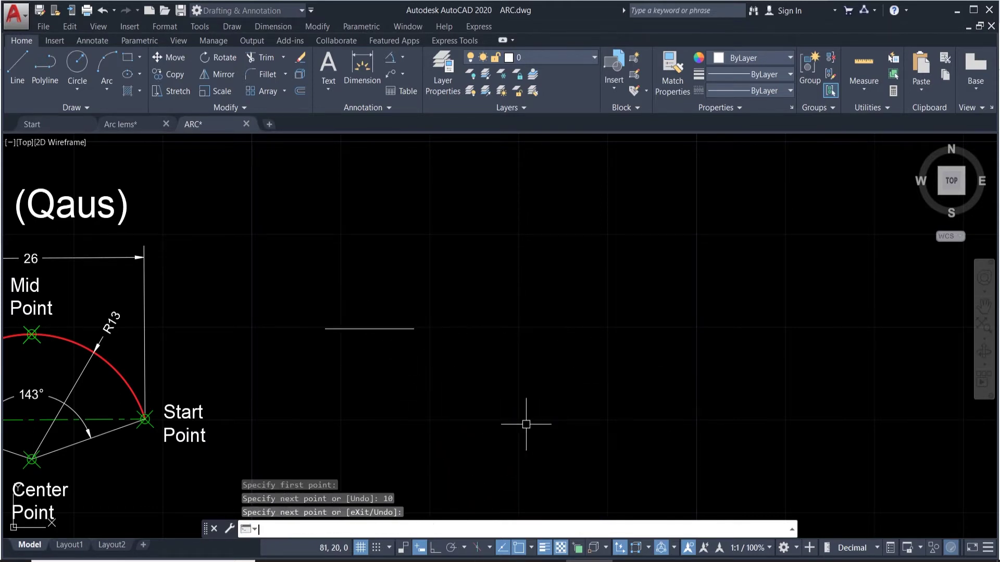
key("Return")
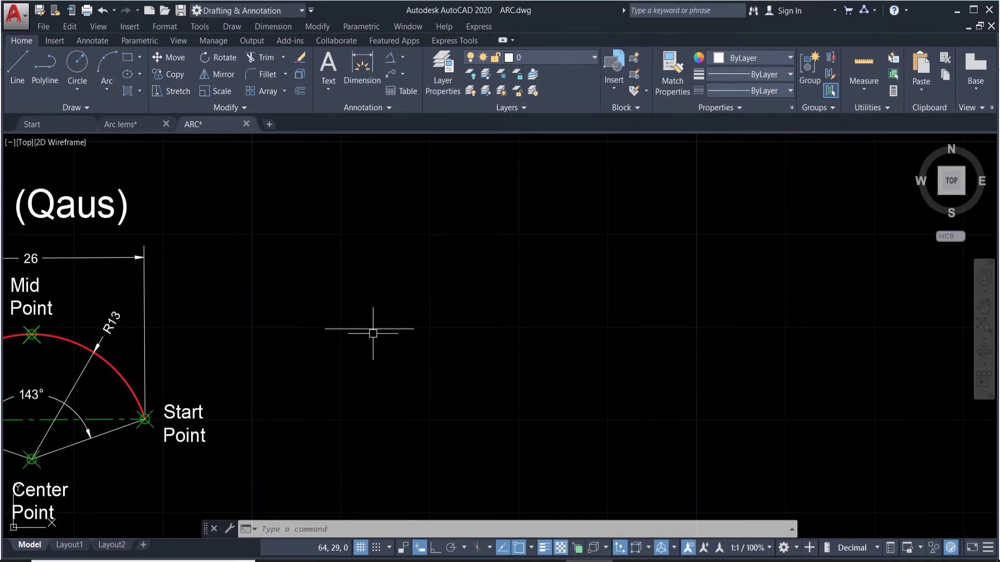
Step: Draw a 5-unit vertical line upward from the midpoint of the horizontal line
key("Return")
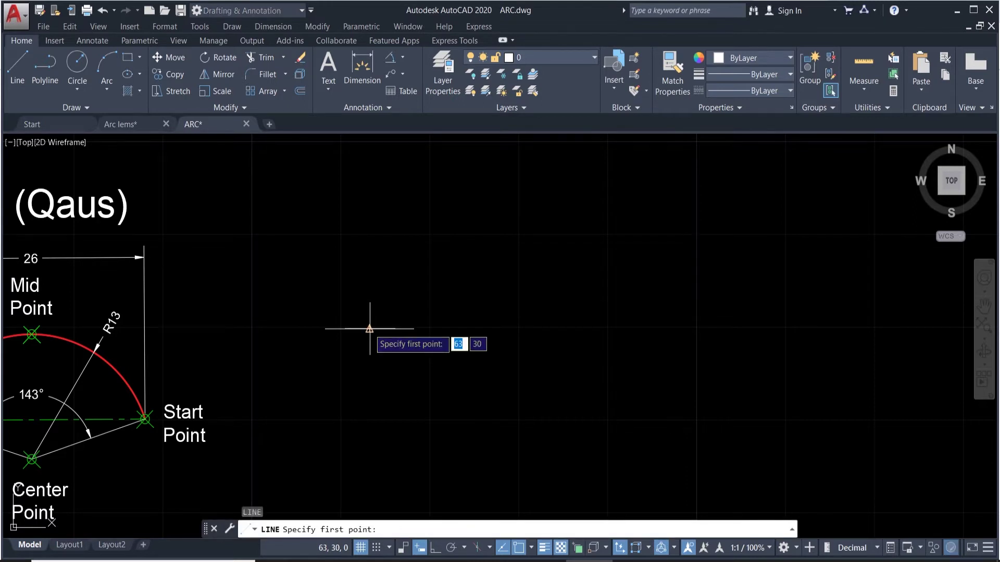
left_click(369, 328)
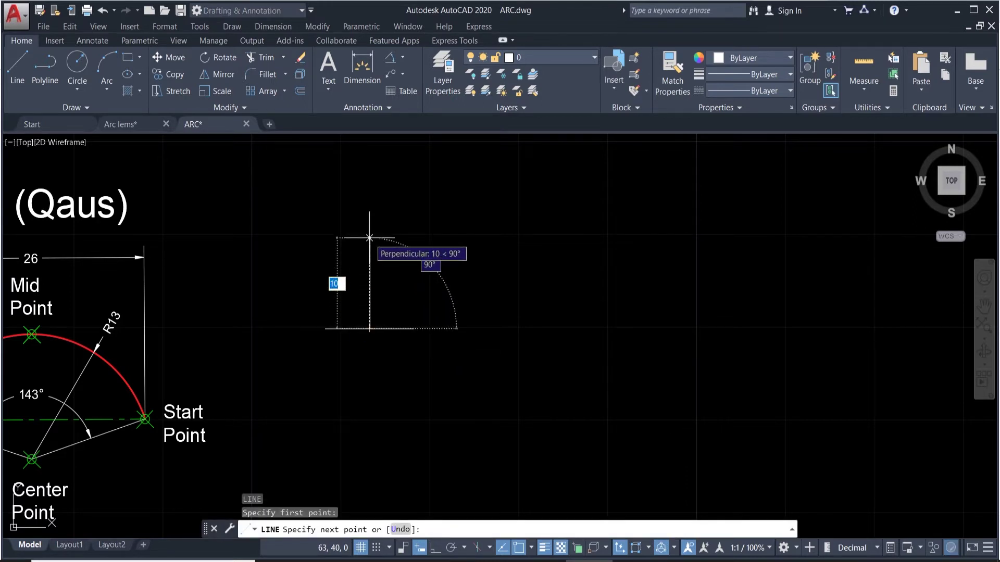
type("5")
key("Return")
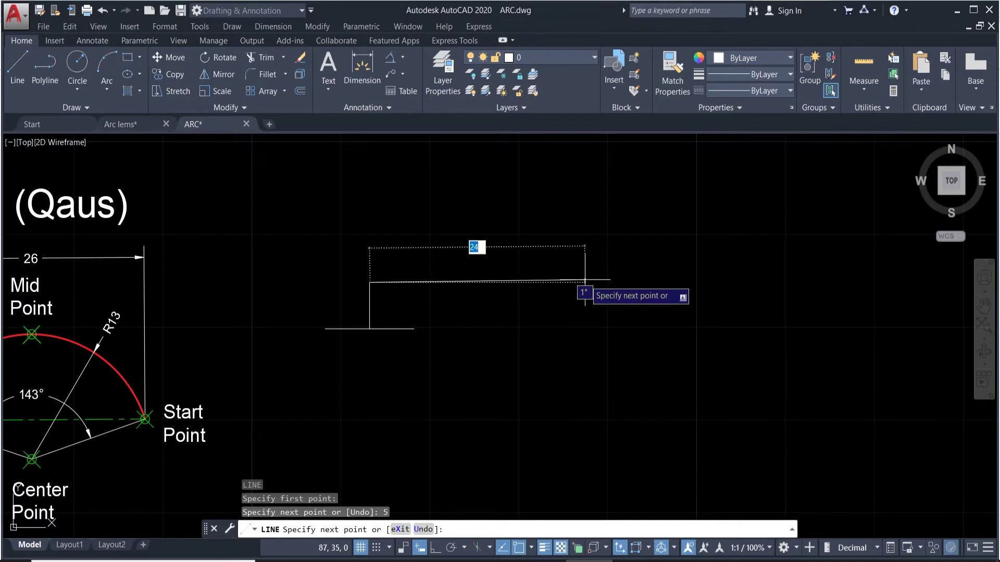
key("Return")
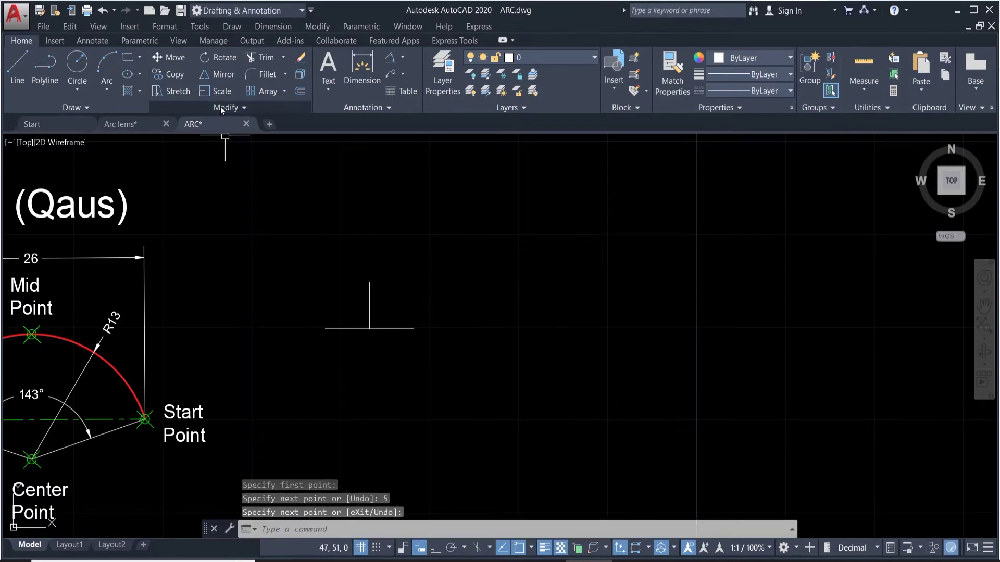
Step: Draw a 3-Point arc from the horizontal line's right end through the vertical line's top to the left end
left_click(106, 89)
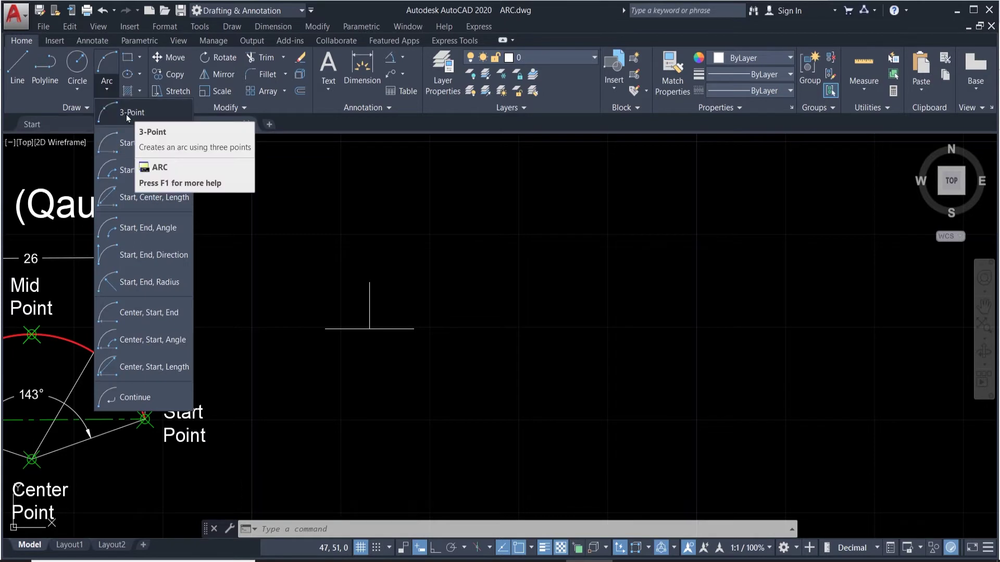
left_click(126, 114)
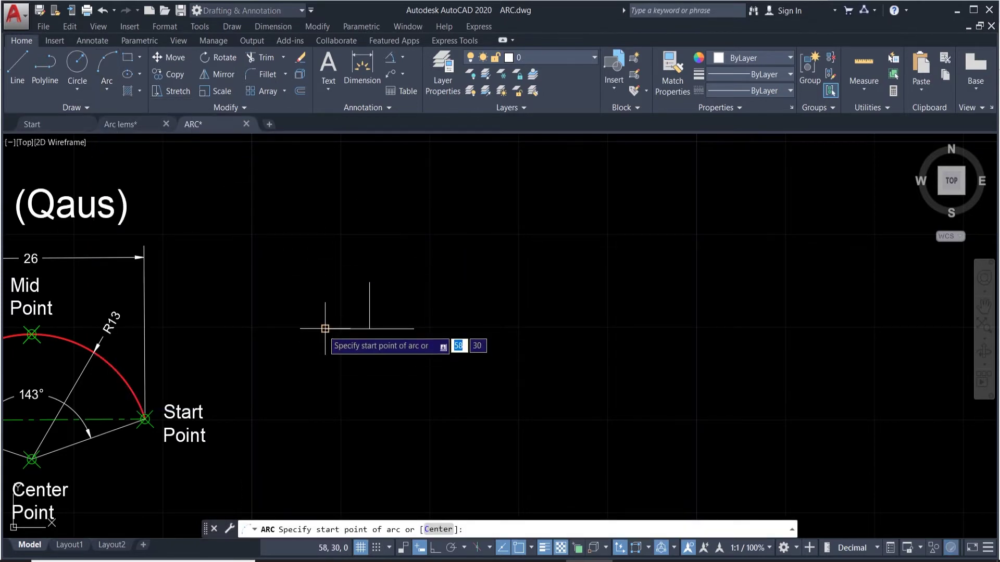
left_click(414, 329)
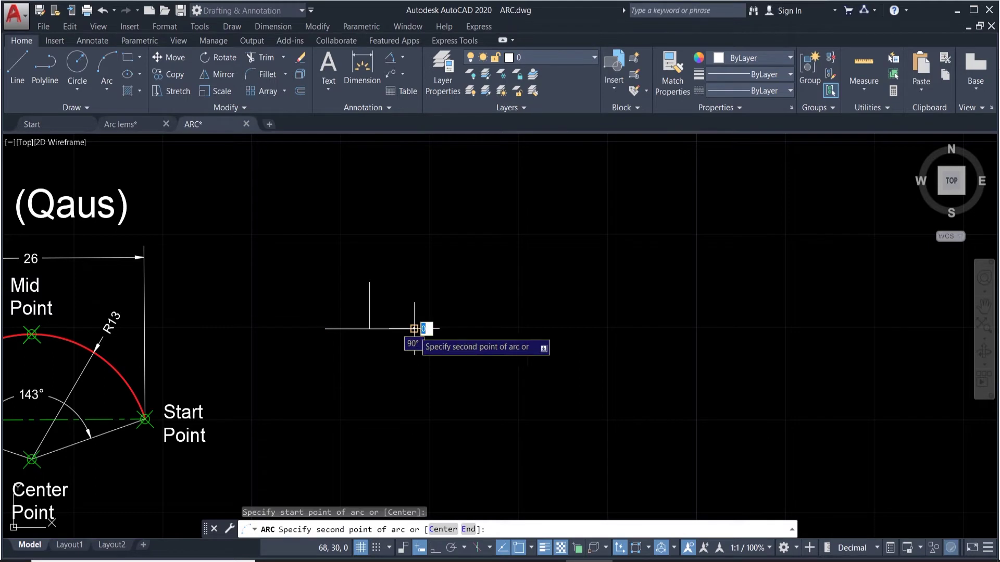
left_click(369, 281)
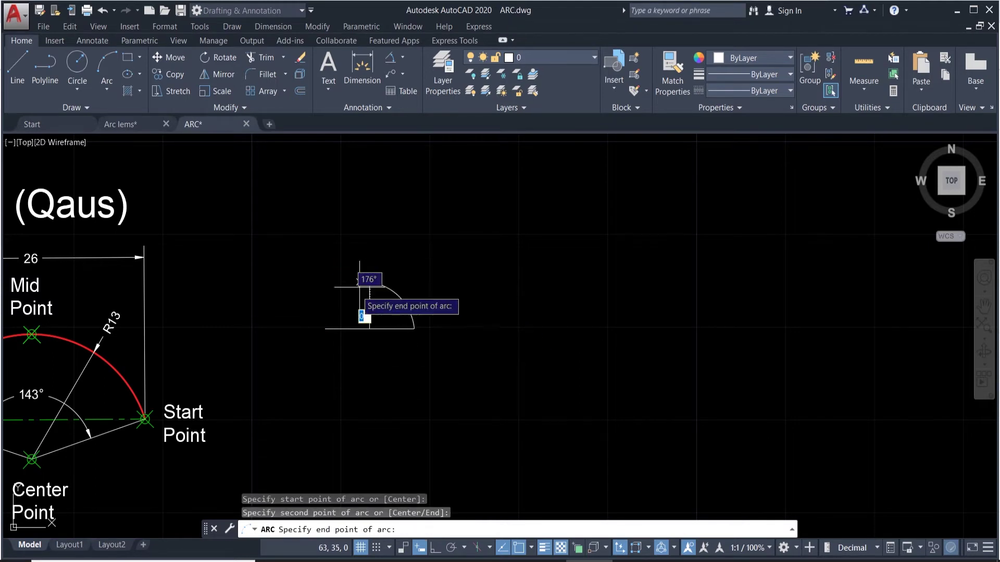
left_click(325, 329)
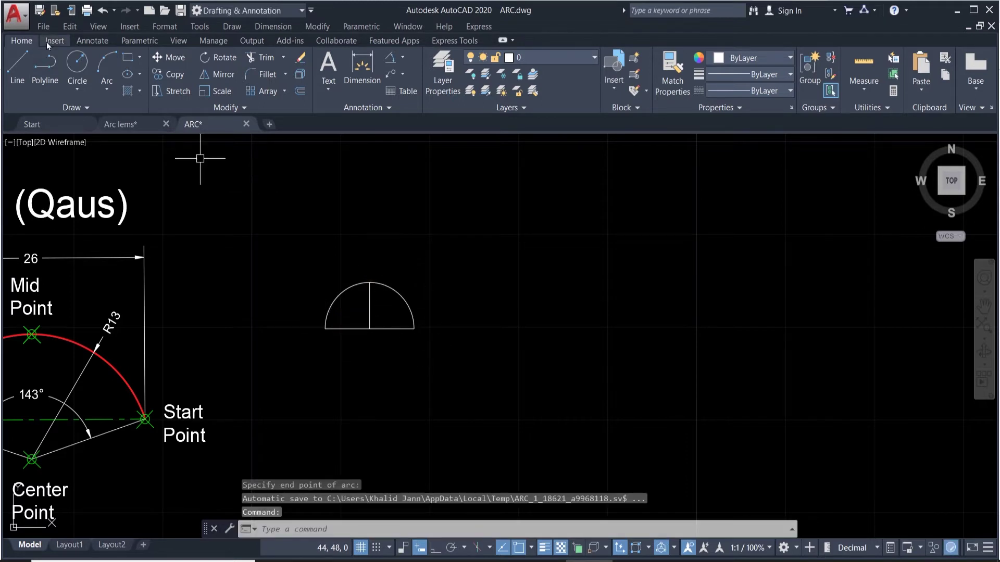
left_click(101, 89)
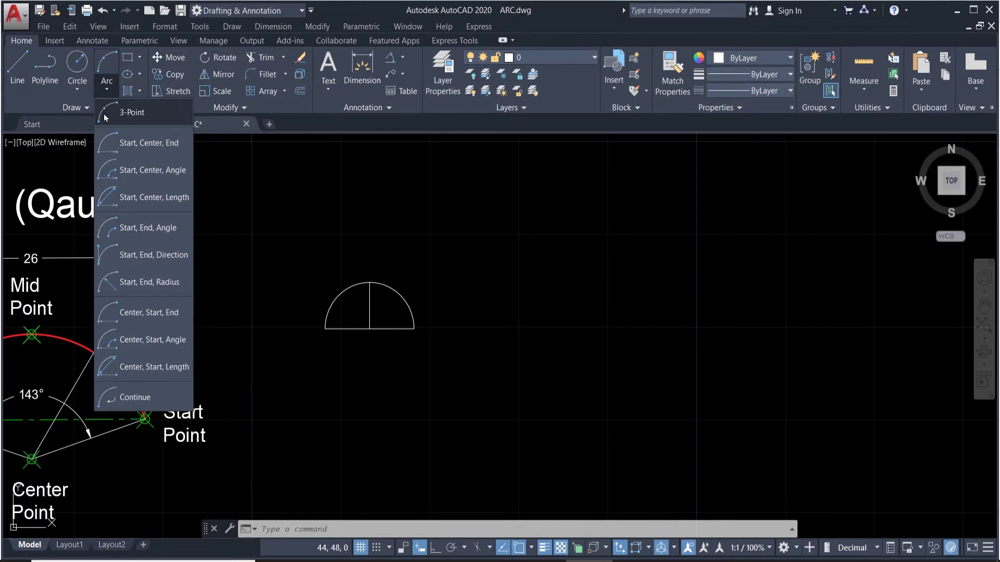
left_click(106, 86)
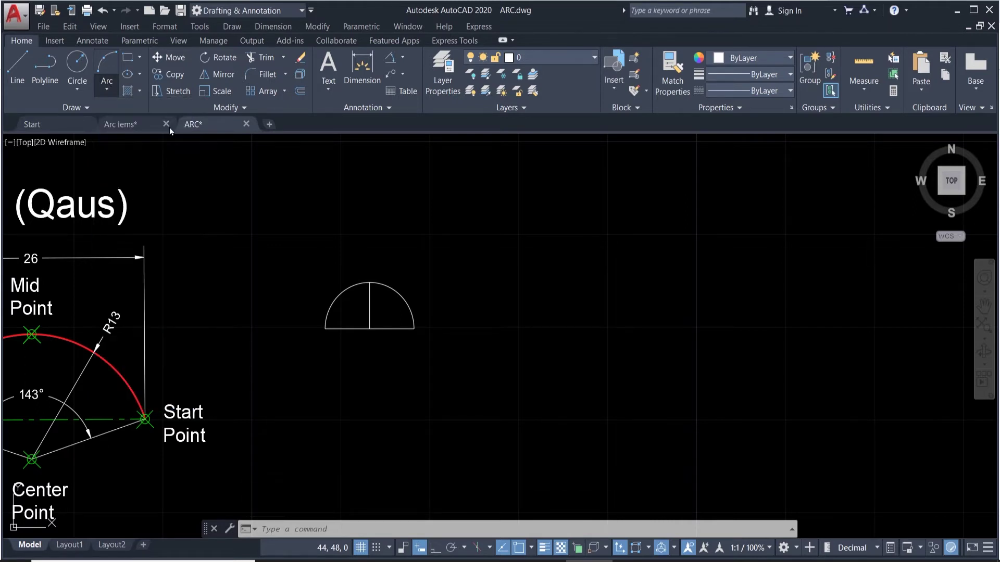
Step: Copy the horizontal and vertical lines without the arc to six spots right of the semicircle, in two columns and three rows
left_click(394, 351)
left_click(362, 312)
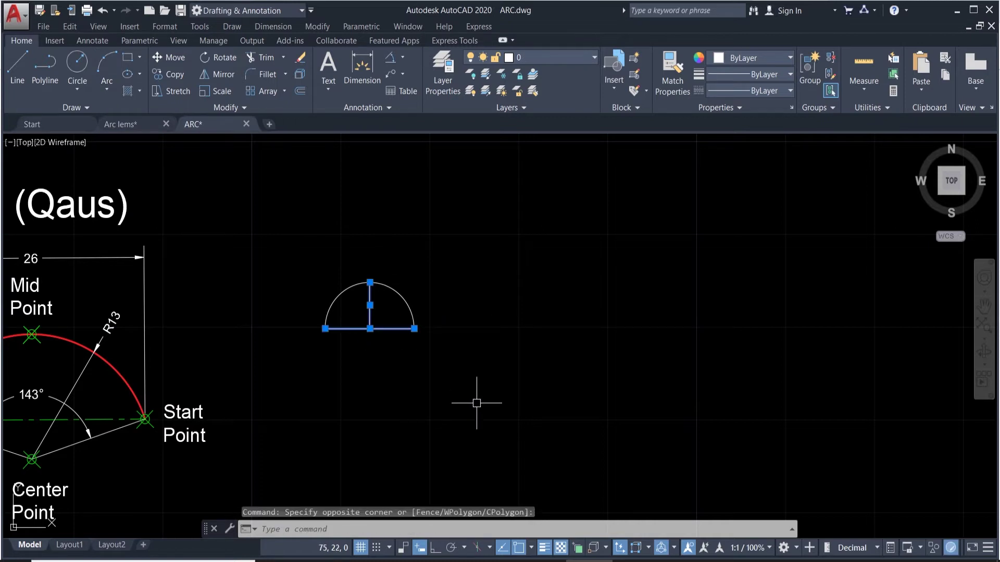
type("co")
key("Return")
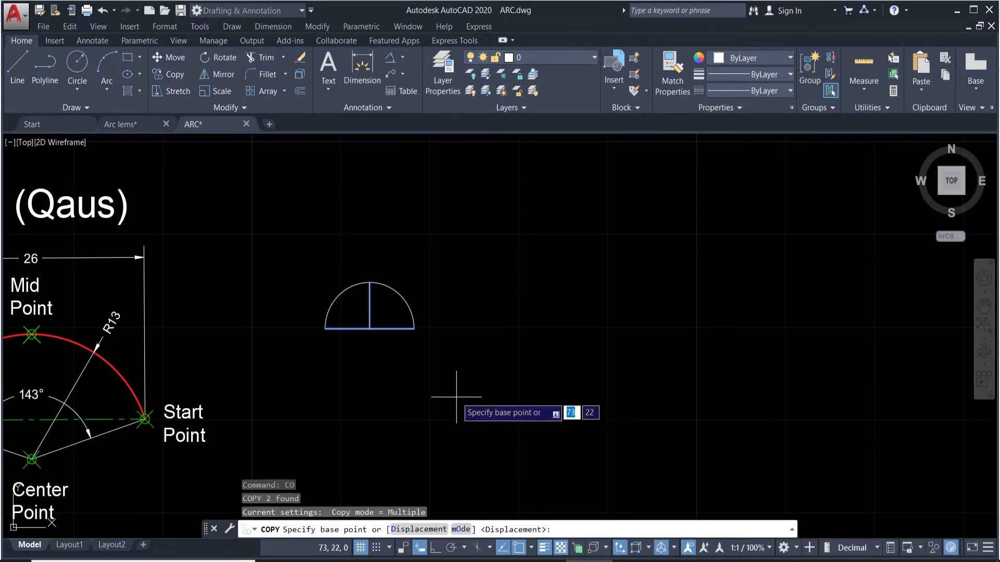
left_click(447, 387)
left_click(611, 387)
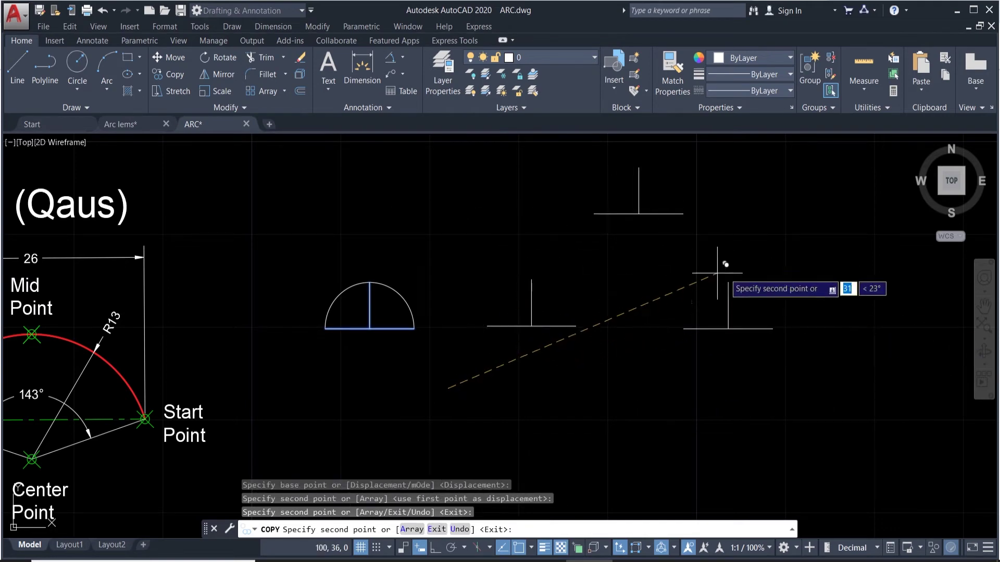
left_click(800, 280)
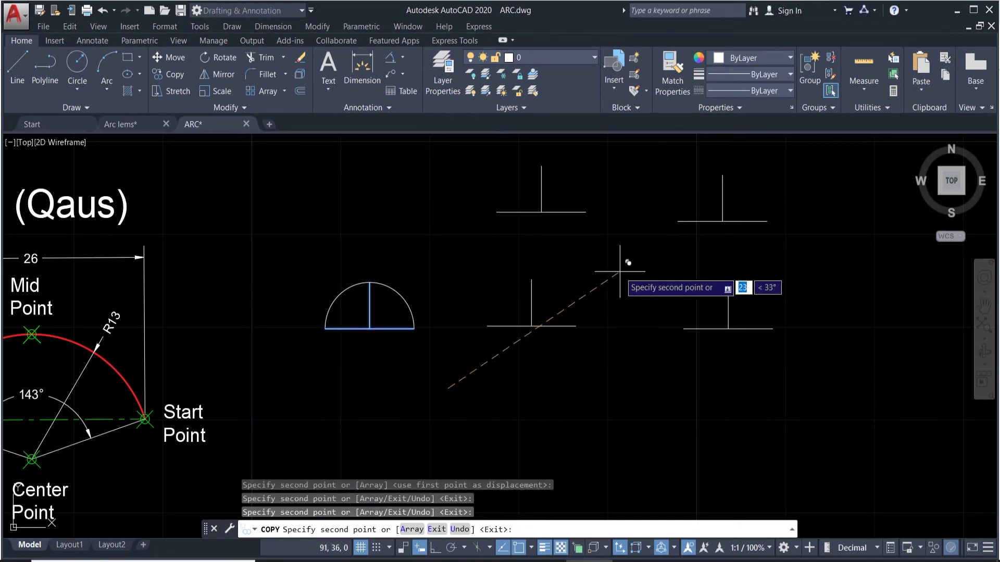
left_click(598, 270)
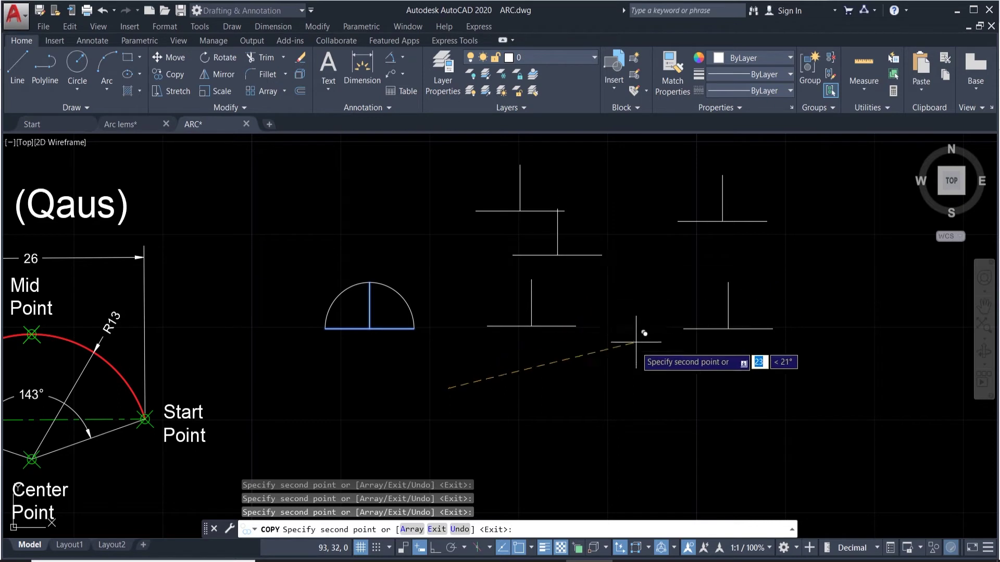
left_click(609, 512)
left_click(812, 521)
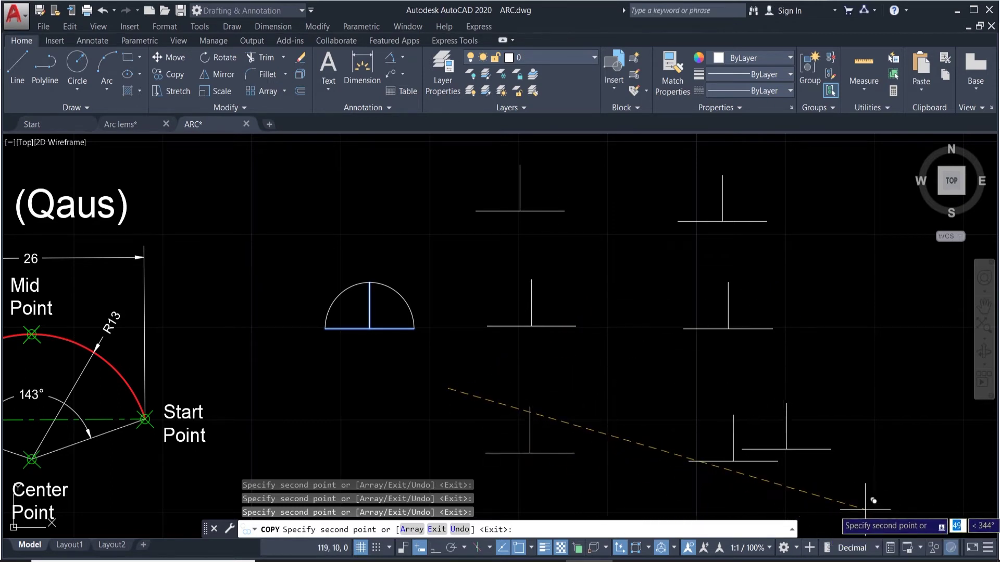
key("Escape")
key("Escape")
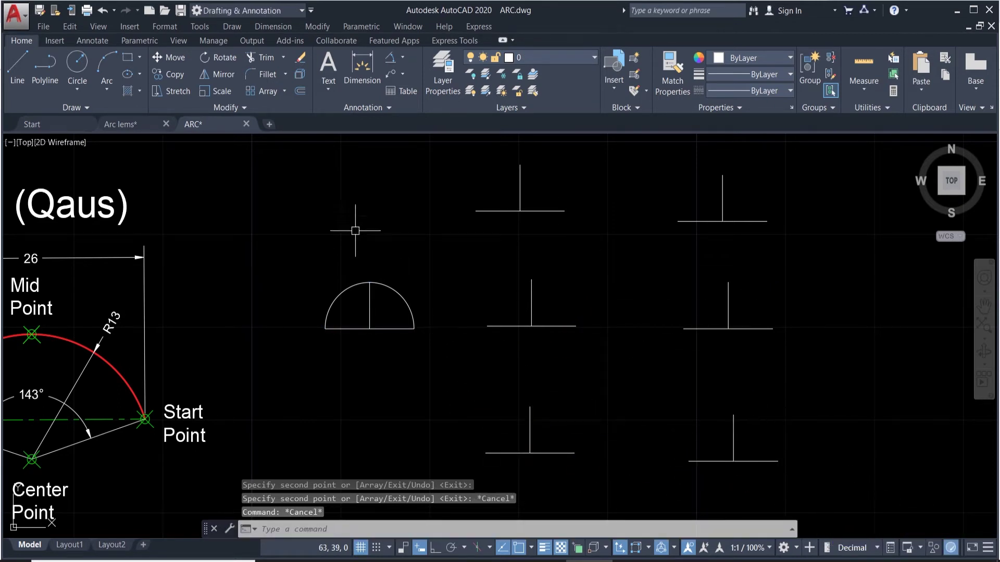
Step: Draw a Start, Center, End arc on the top-row, first-column guide lines from the horizontal line's right end, around its midpoint, to its left end
left_click(108, 87)
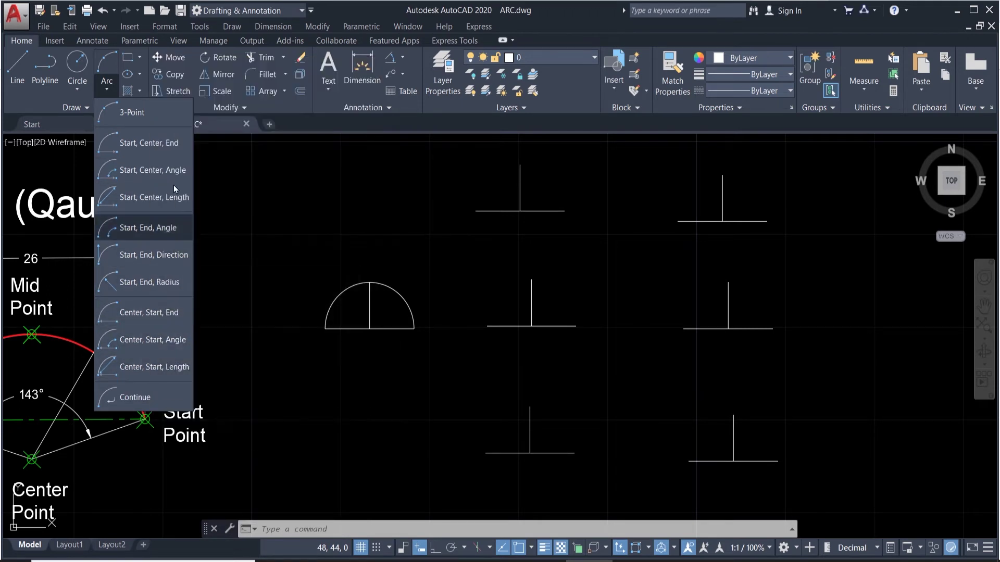
left_click(152, 144)
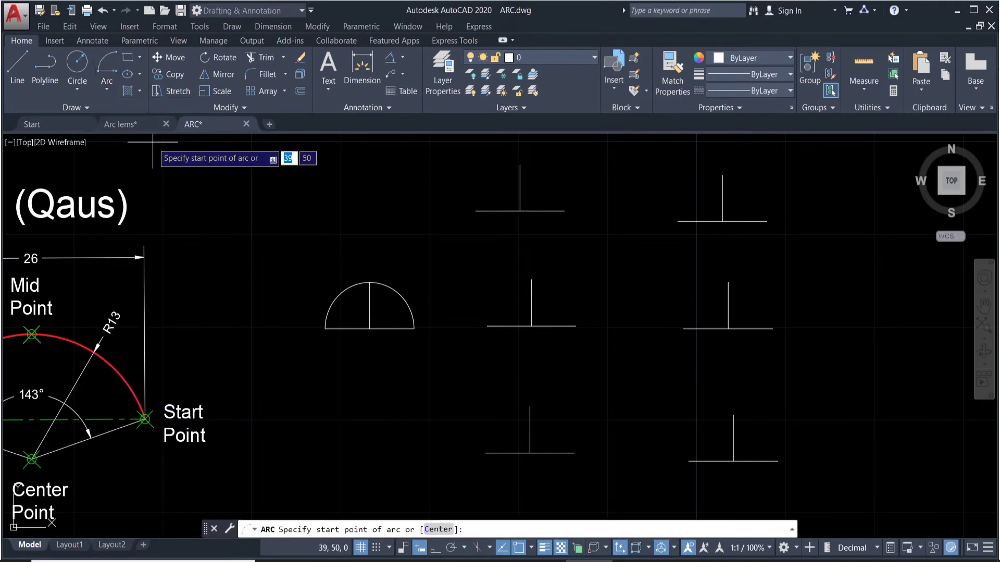
left_click(106, 89)
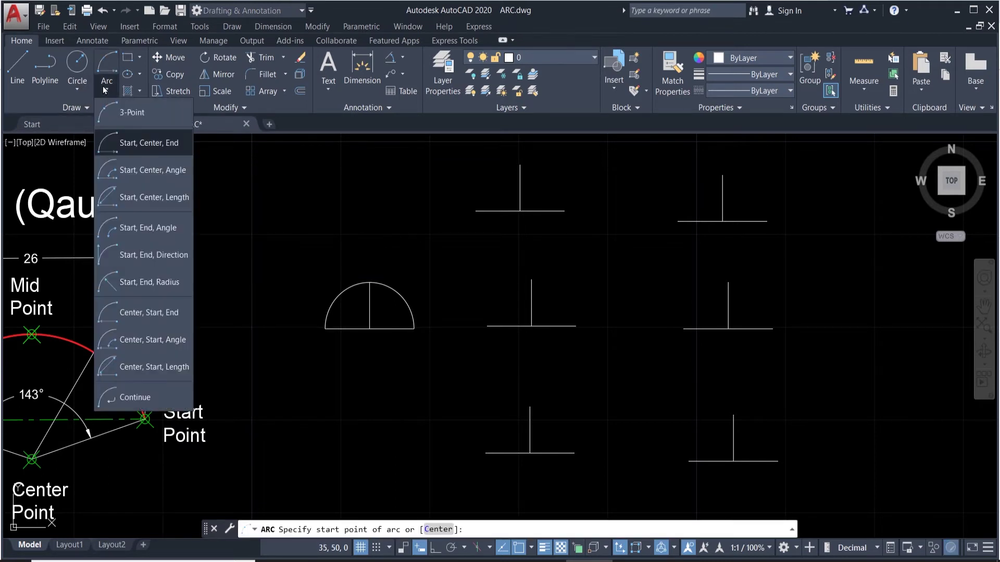
left_click(476, 212)
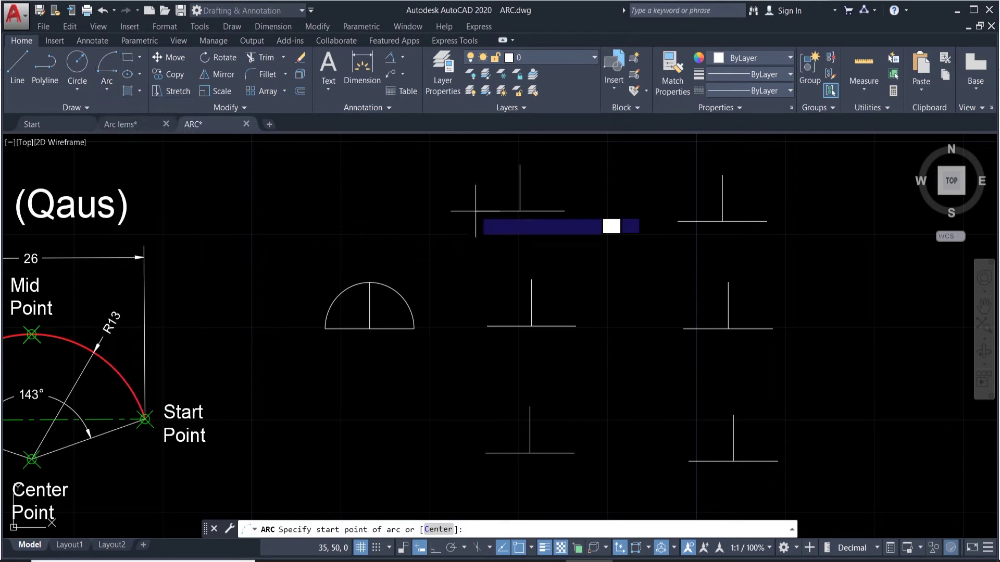
left_click(565, 211)
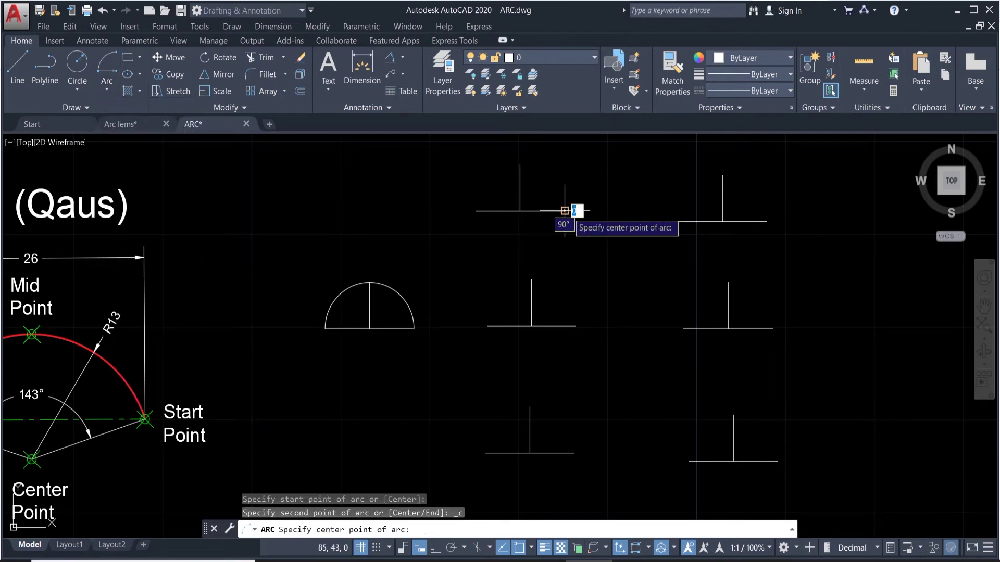
left_click(519, 210)
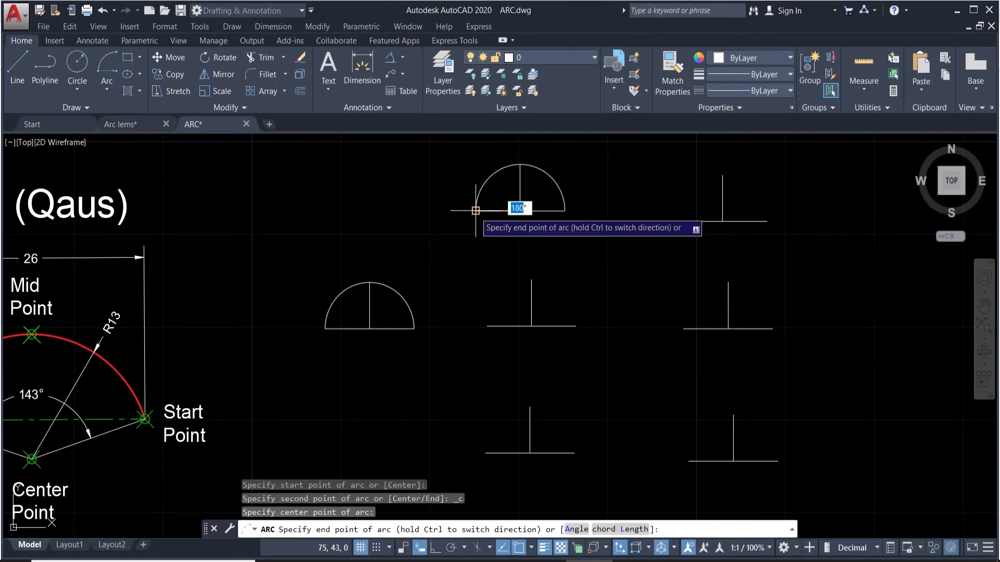
left_click(475, 211)
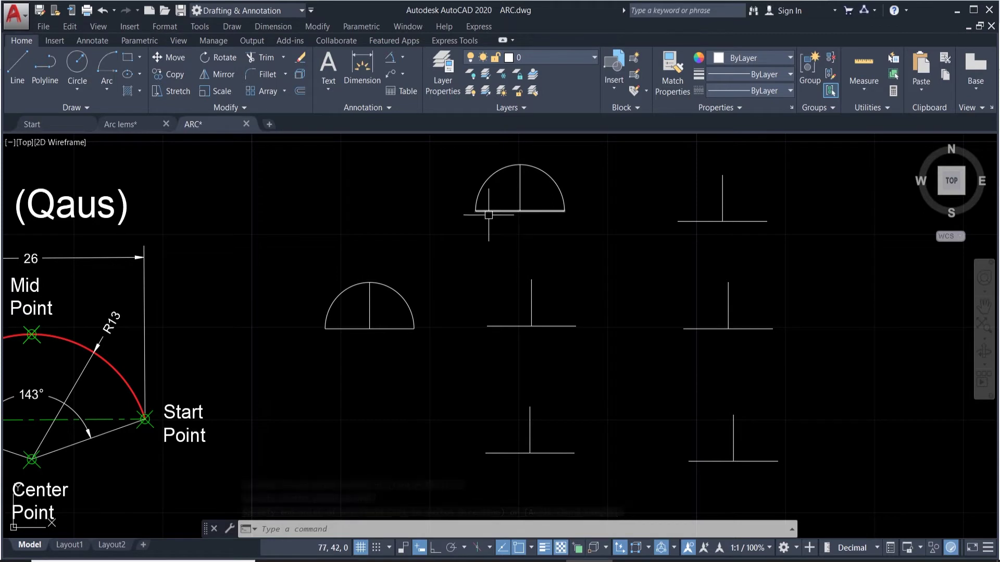
Step: Add a lower Start, Center, End arc on the same guide lines, from the left end around the midpoint to the right end
left_click(101, 68)
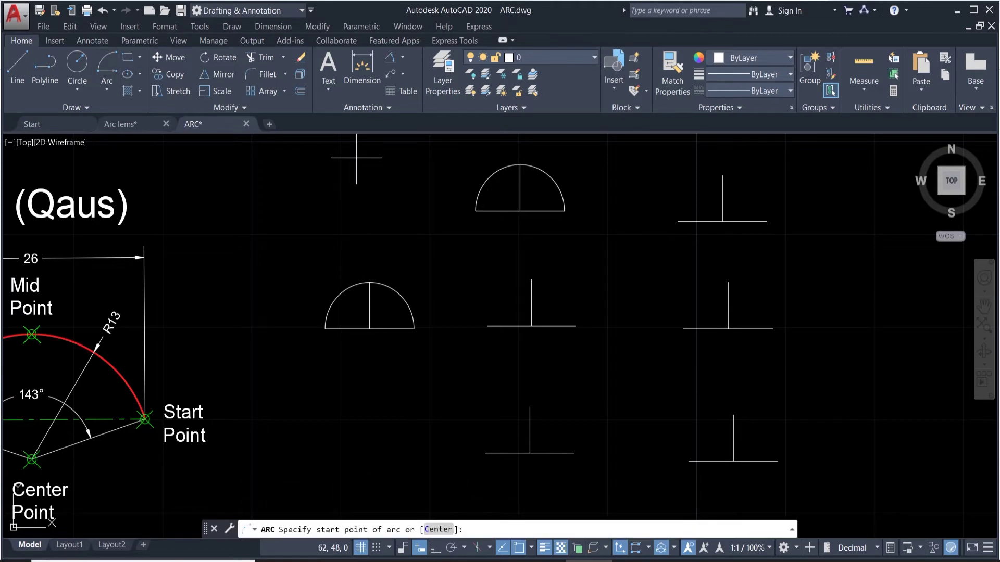
left_click(475, 211)
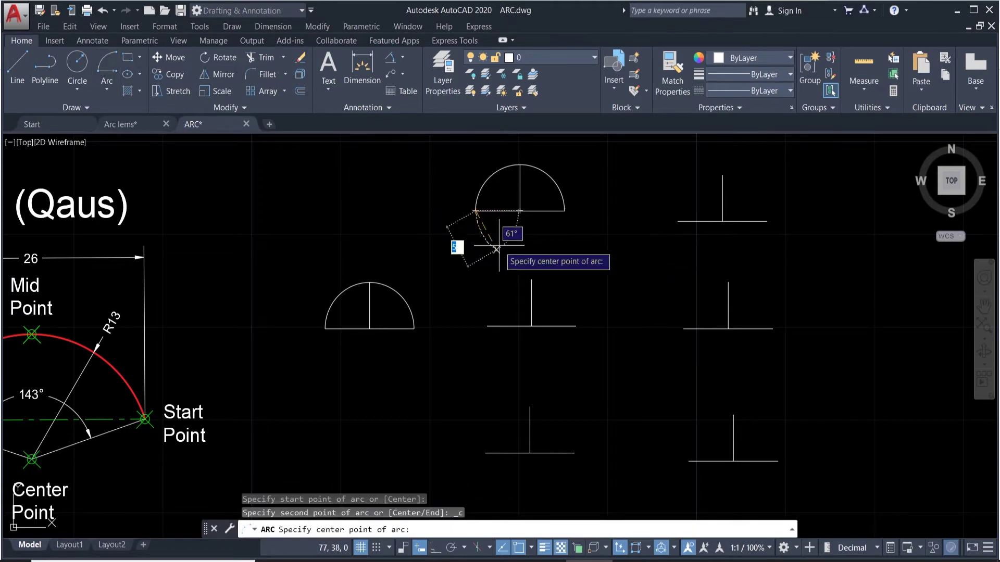
left_click(520, 211)
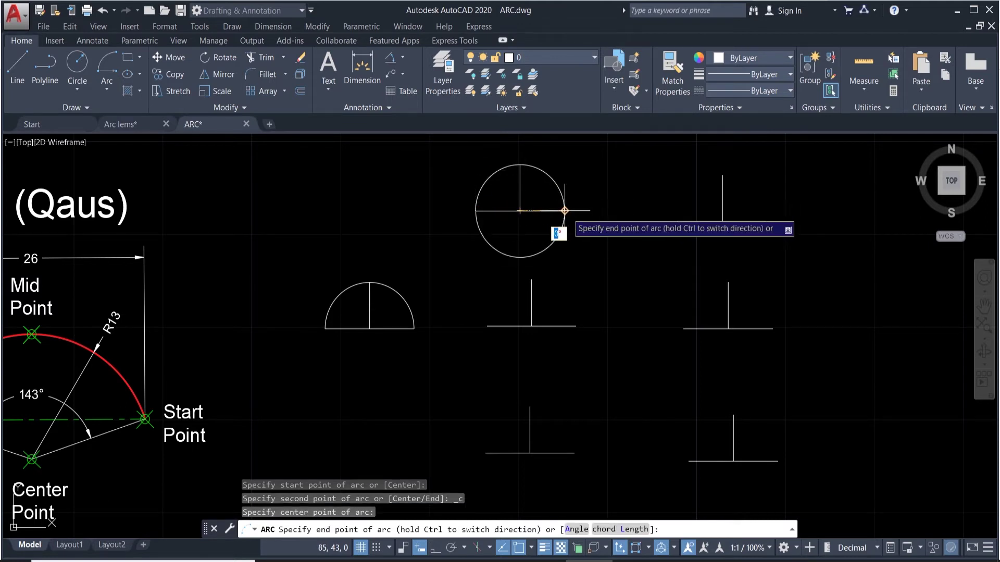
left_click(564, 211)
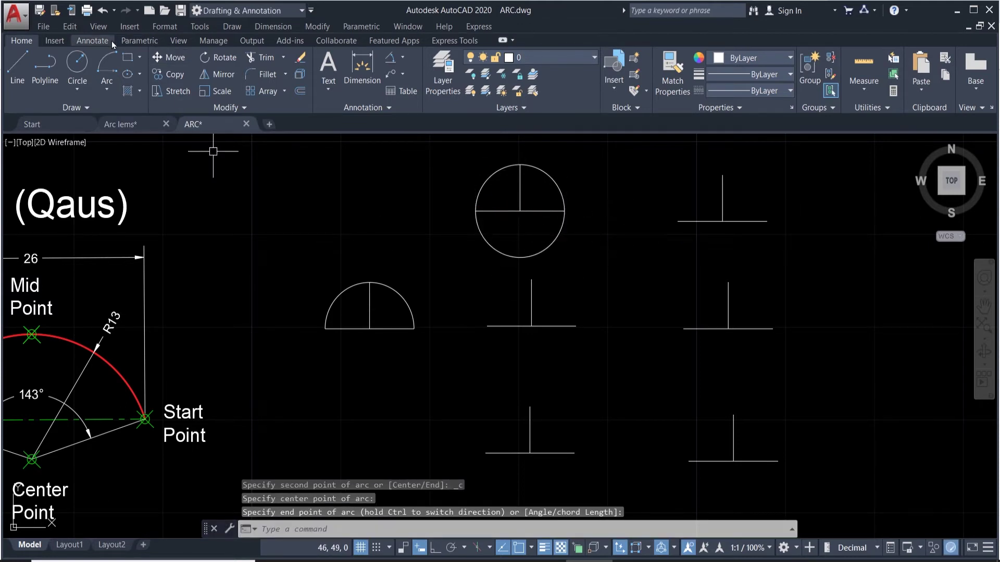
Step: Draw a Center, Start, End arc on the top-row, second-column guide lines, centred on the midpoint, from the right end to the left end
left_click(113, 86)
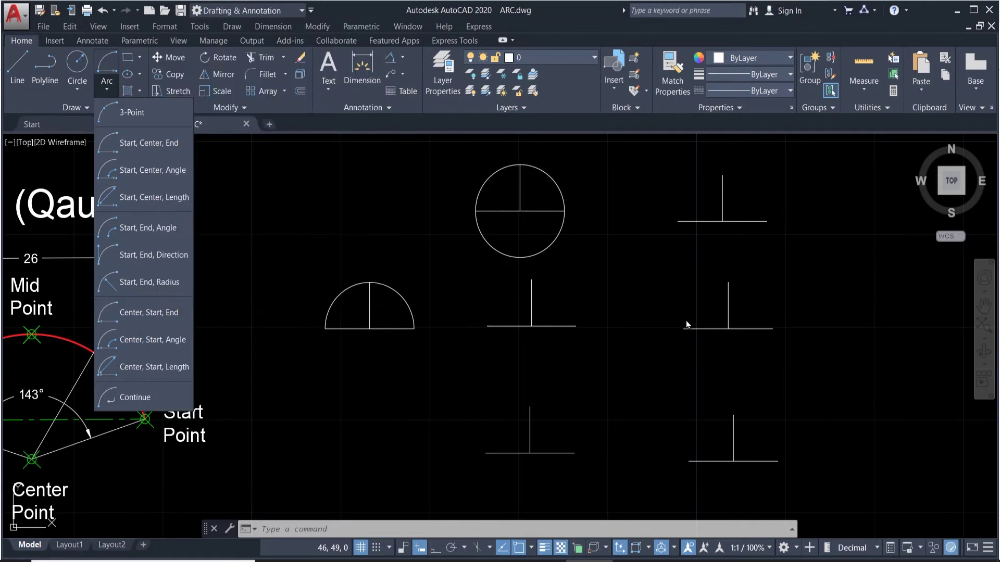
left_click(148, 312)
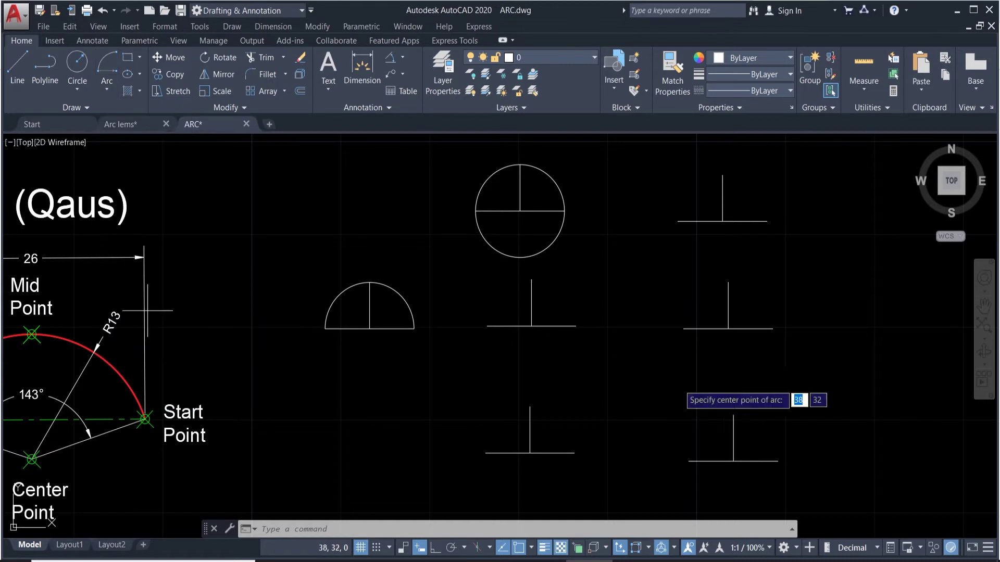
left_click(723, 222)
left_click(767, 222)
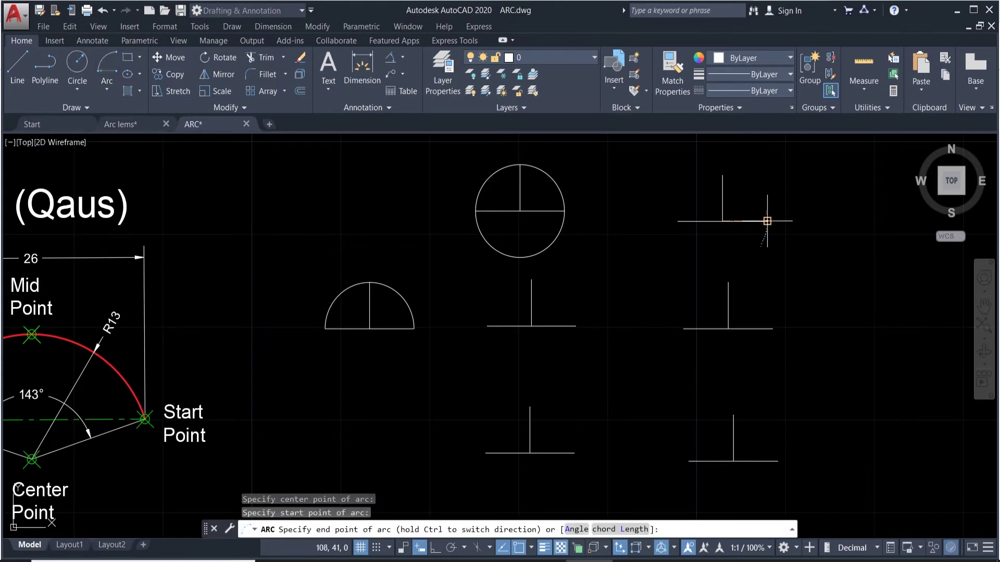
left_click(677, 221)
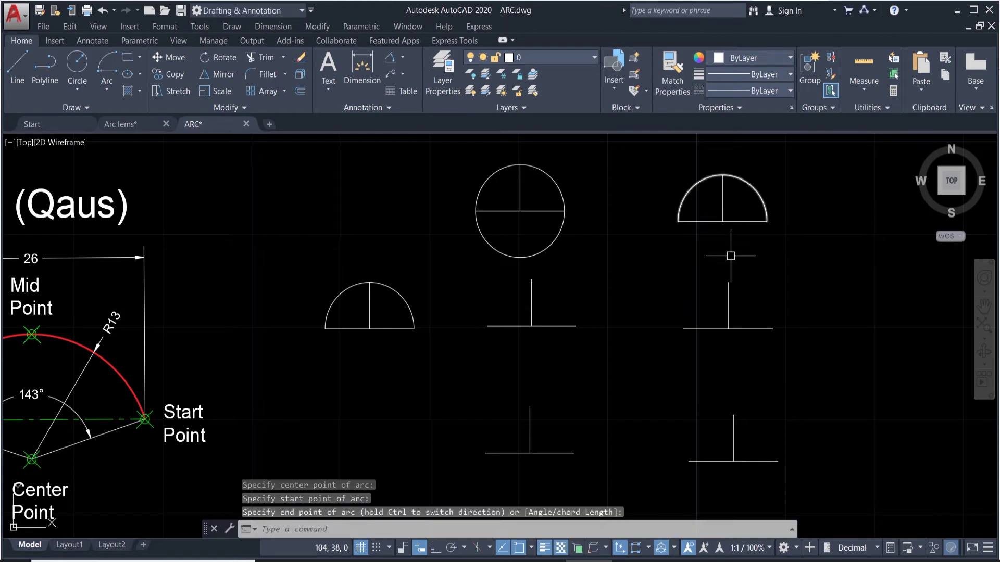
Step: Draw a 45° Start, Center, Angle arc on the middle-row, first-column guide lines, starting at the left end and centred on the midpoint
left_click(107, 89)
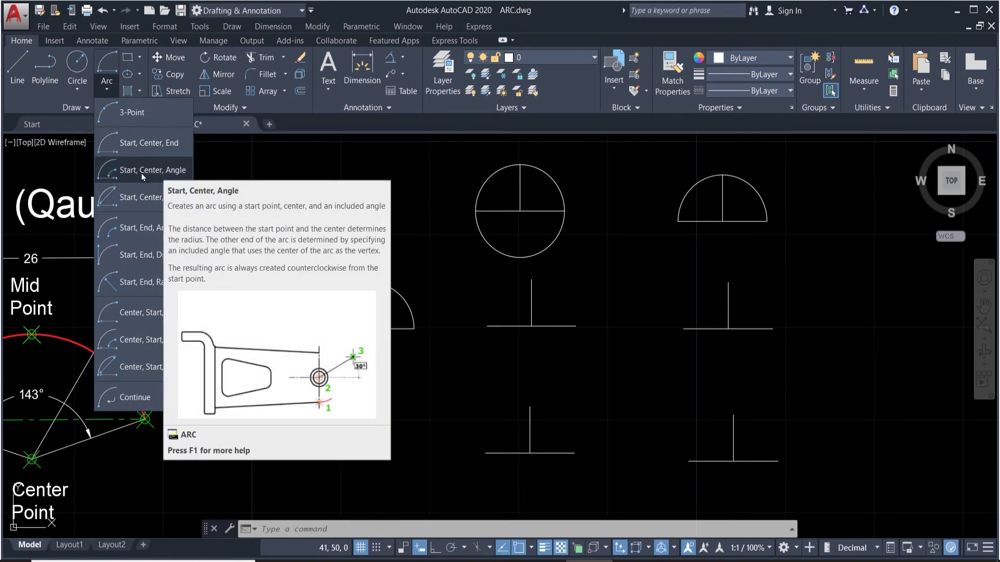
left_click(152, 173)
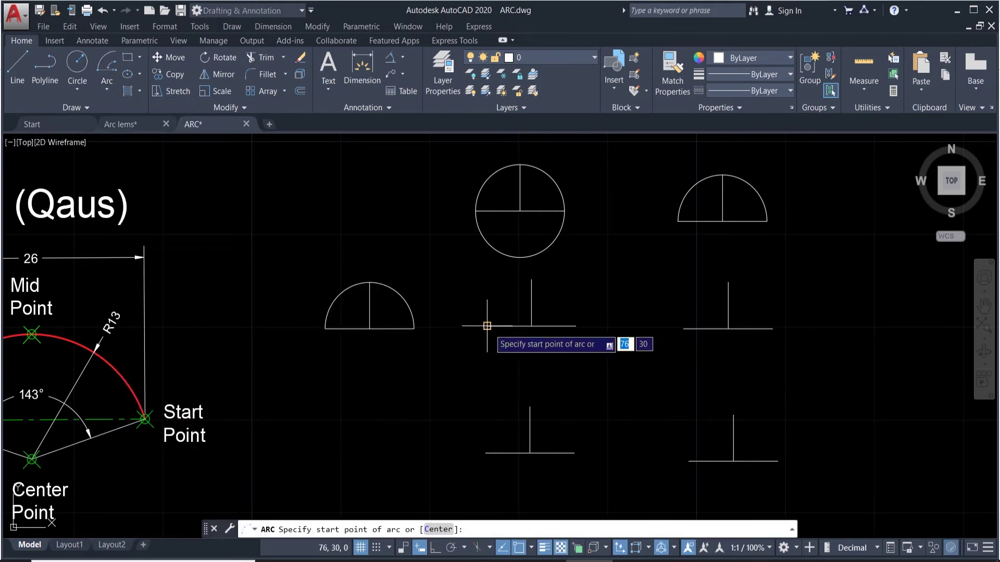
left_click(487, 326)
left_click(531, 326)
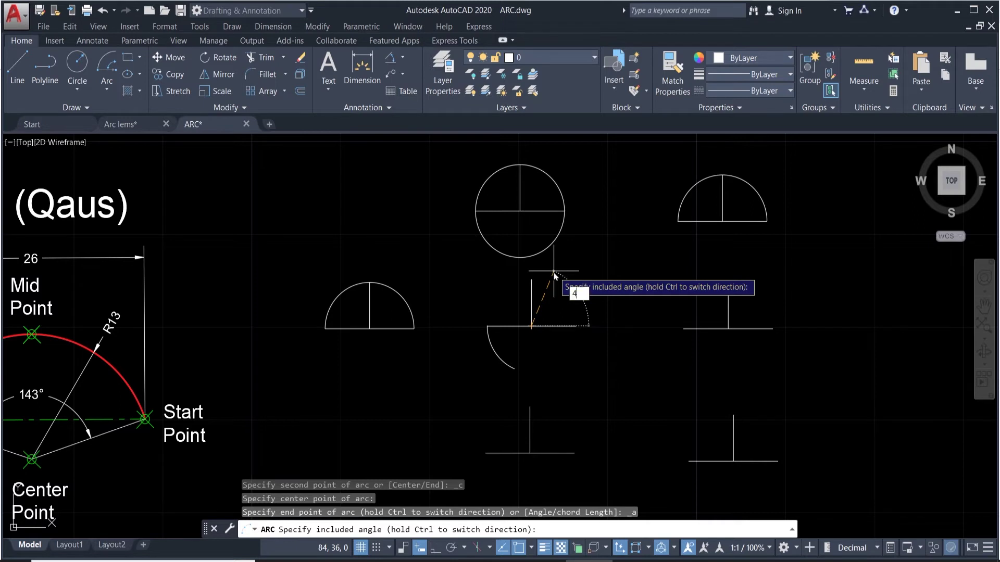
key("Return")
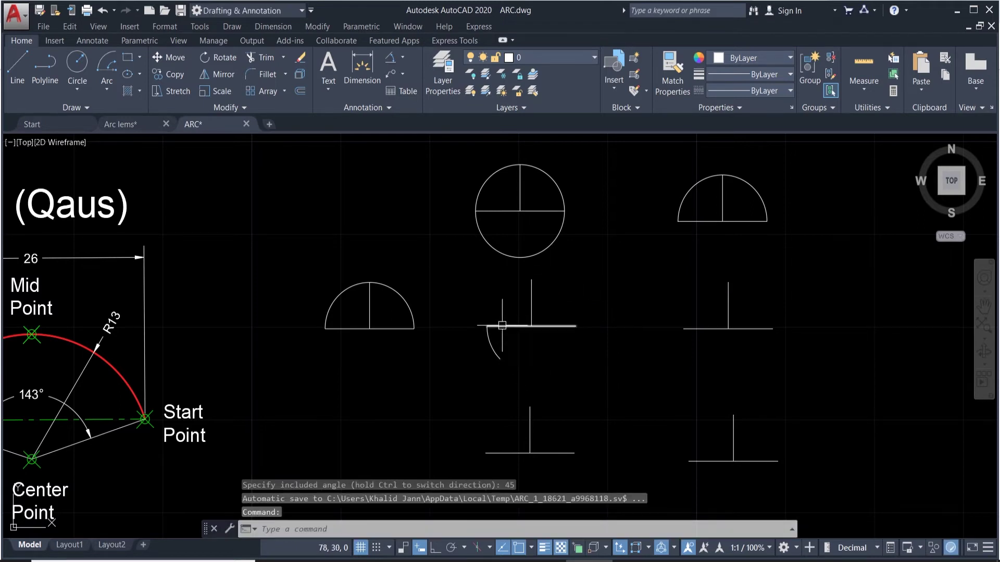
Step: Add an angular dimension to the Start, Center, Angle arc, placed outside it to the lower left
left_click(402, 58)
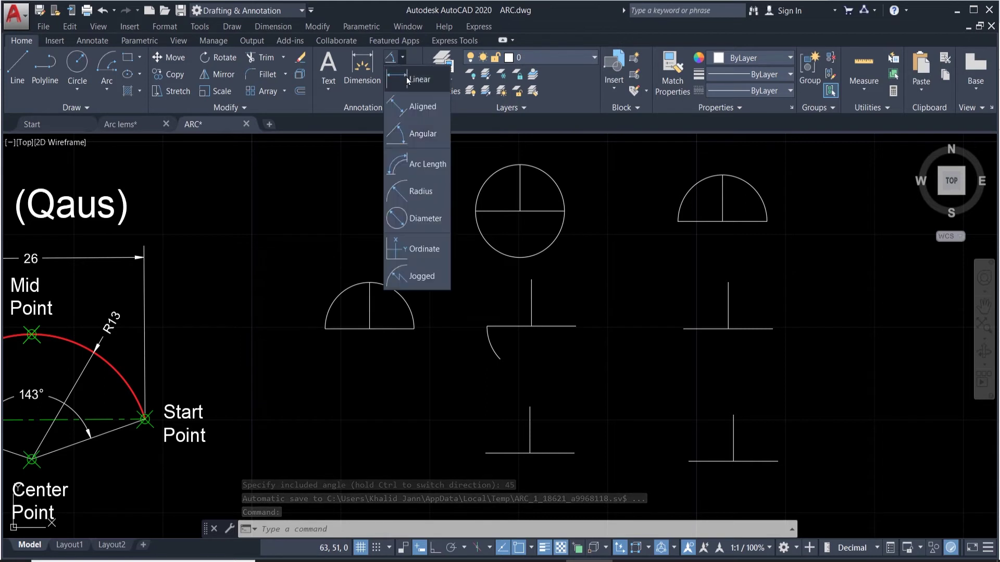
left_click(423, 133)
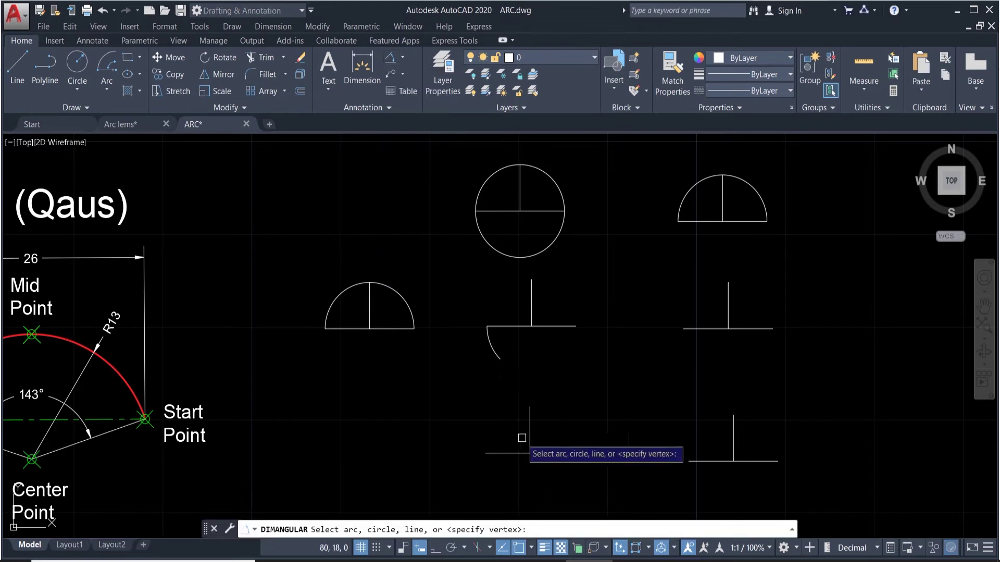
left_click(490, 346)
left_click(441, 359)
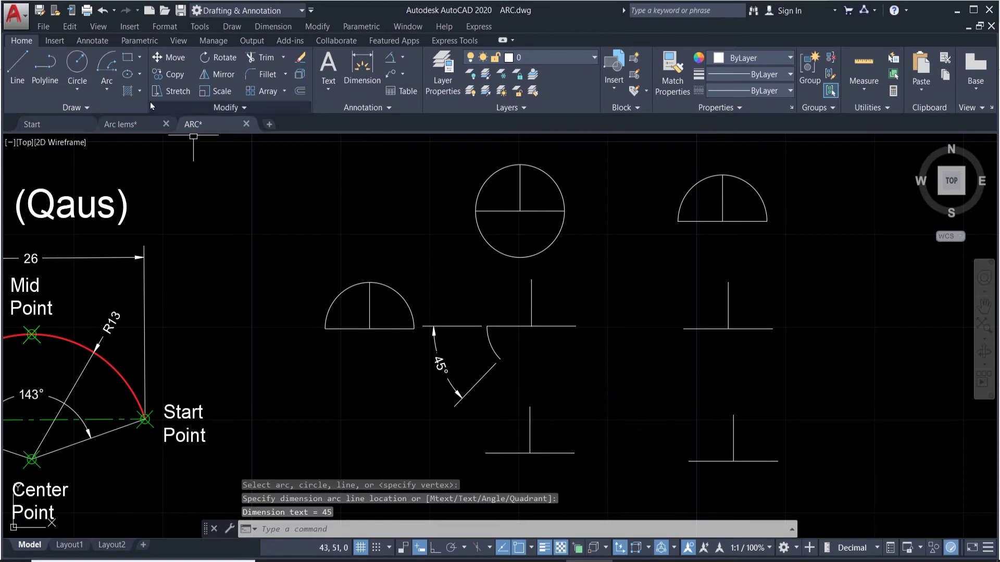
Step: Draw a 45° Center, Start, Angle arc on the middle-row, second-column guide lines, centred on the midpoint and starting at the right end
left_click(107, 86)
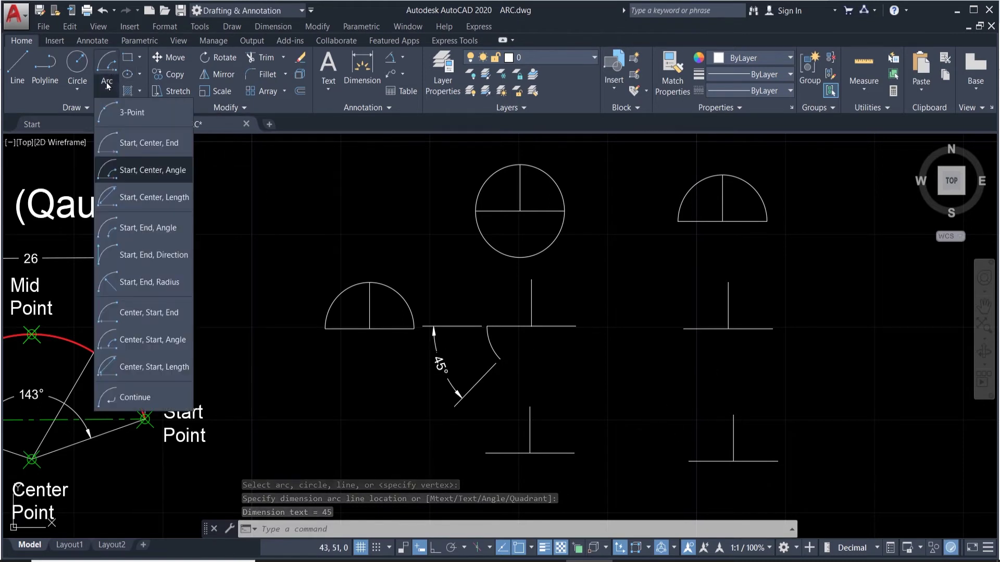
left_click(142, 341)
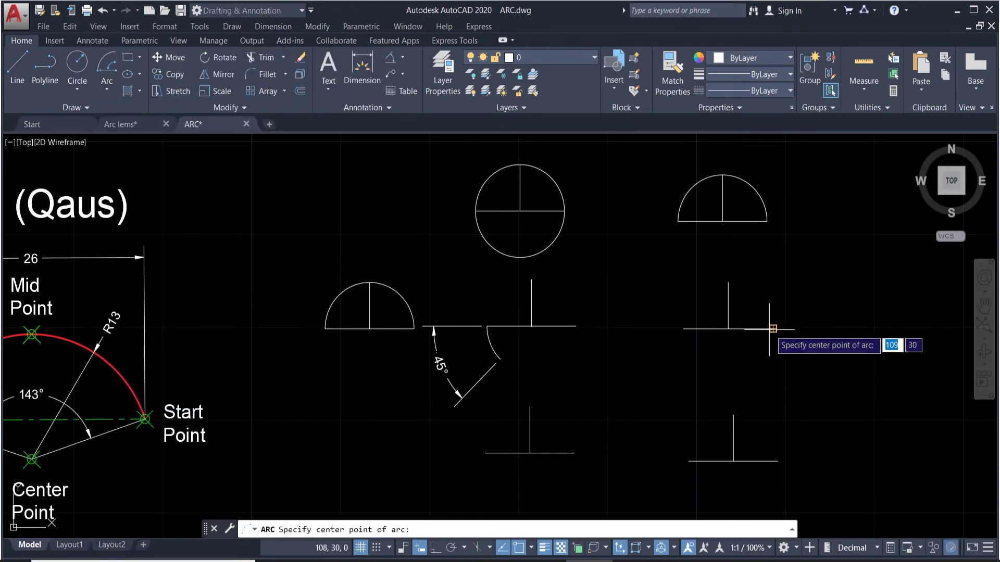
left_click(727, 329)
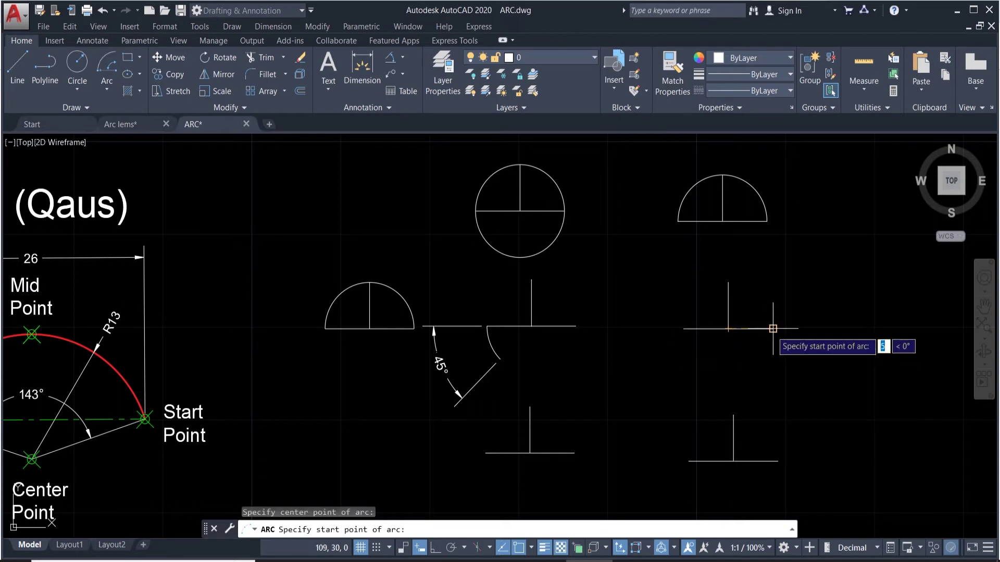
left_click(773, 329)
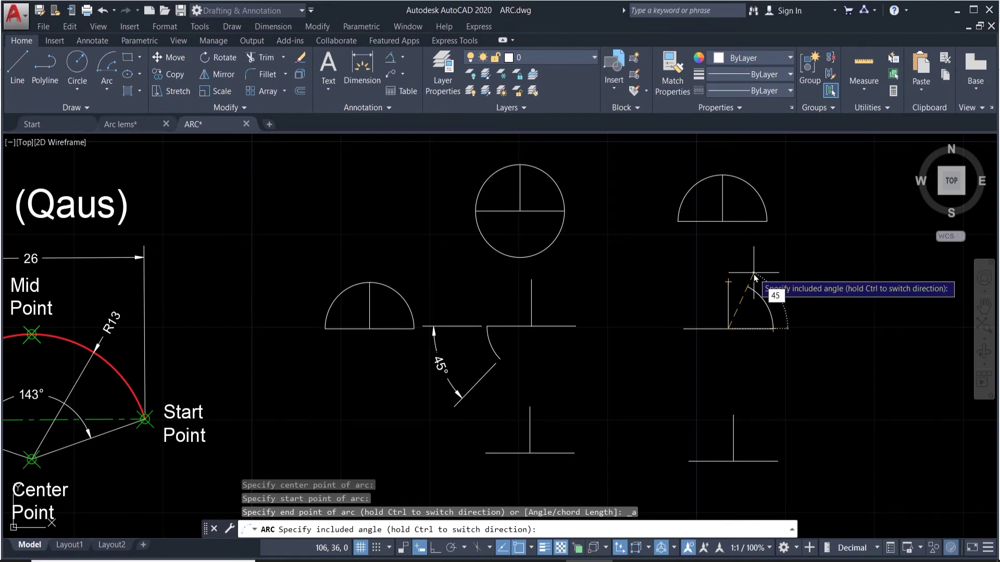
type("45")
key("Return")
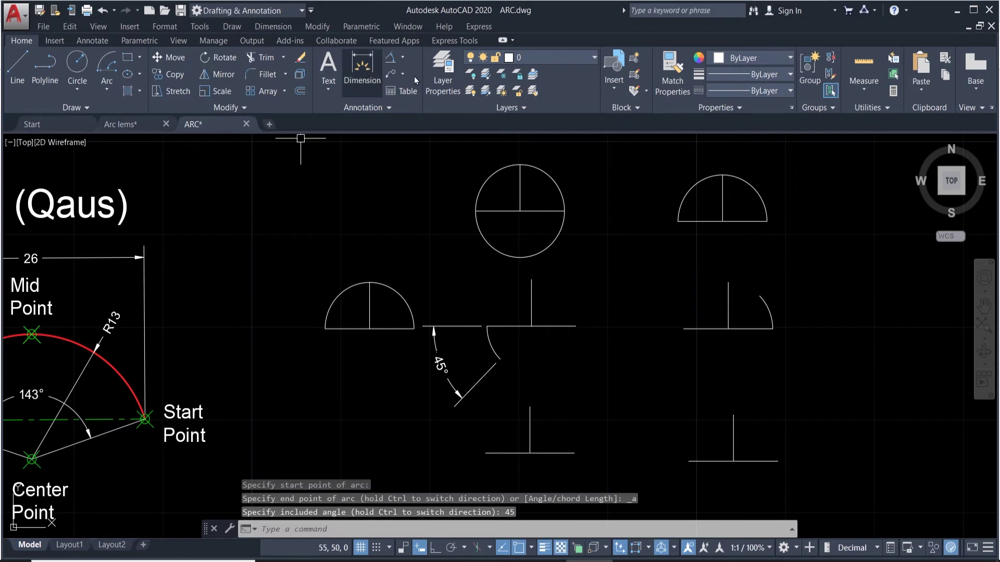
Step: Add an angular dimension to the Center, Start, Angle arc, placed outside it to the upper right
left_click(393, 63)
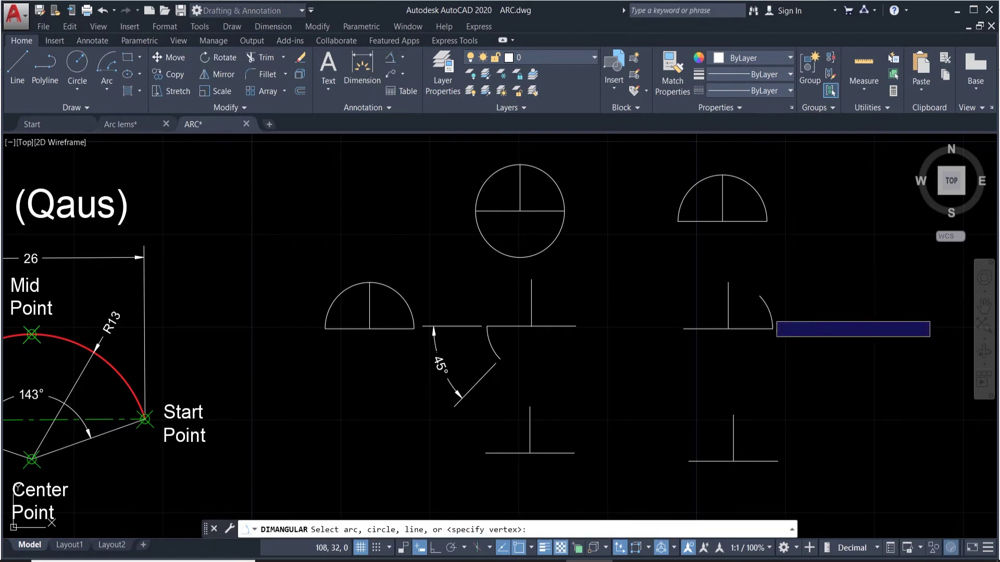
left_click(766, 308)
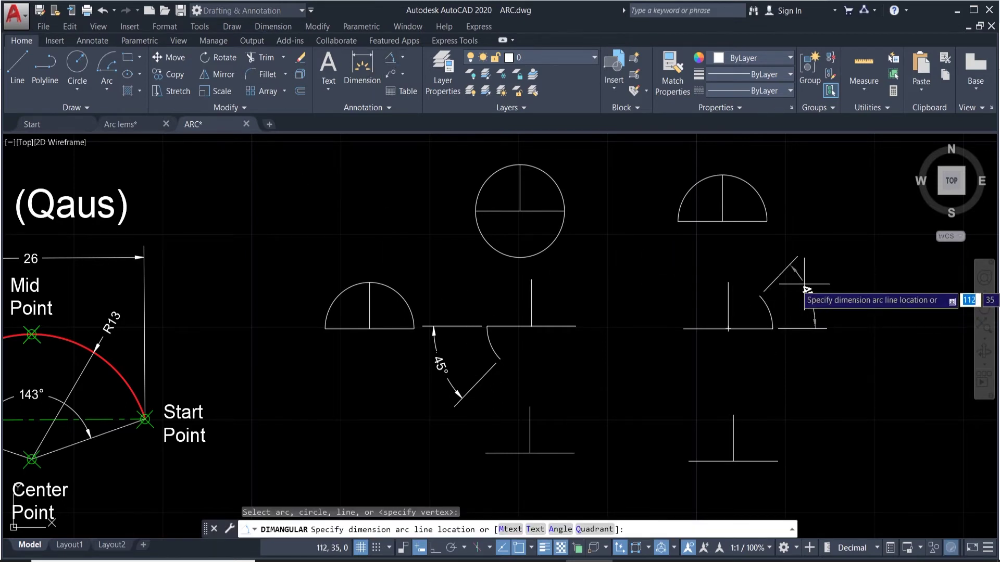
left_click(805, 290)
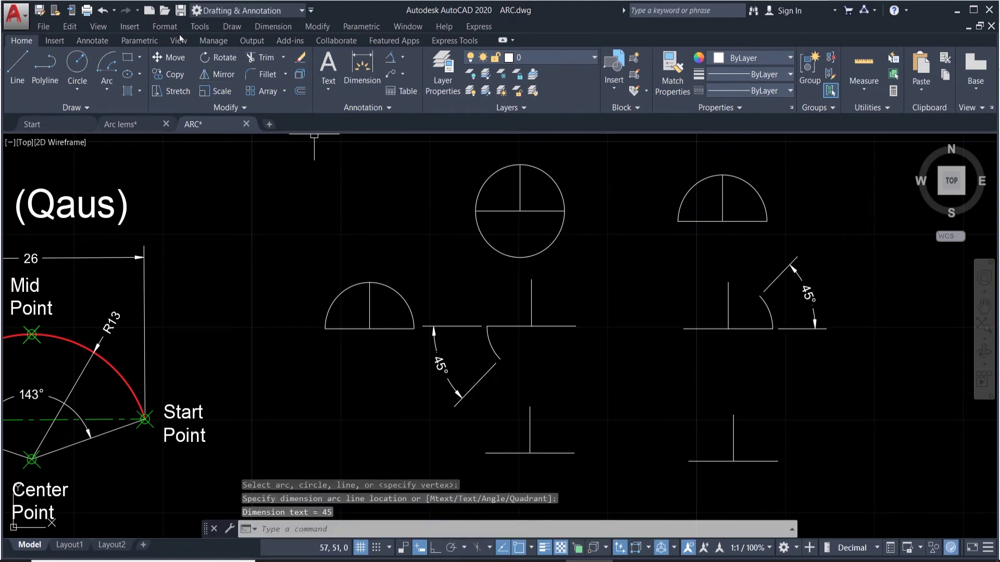
Step: Draw a Start, Center, Length arc on the bottom-row, first-column guide lines, from the left end, centred on the midpoint, with chord length 8
left_click(106, 89)
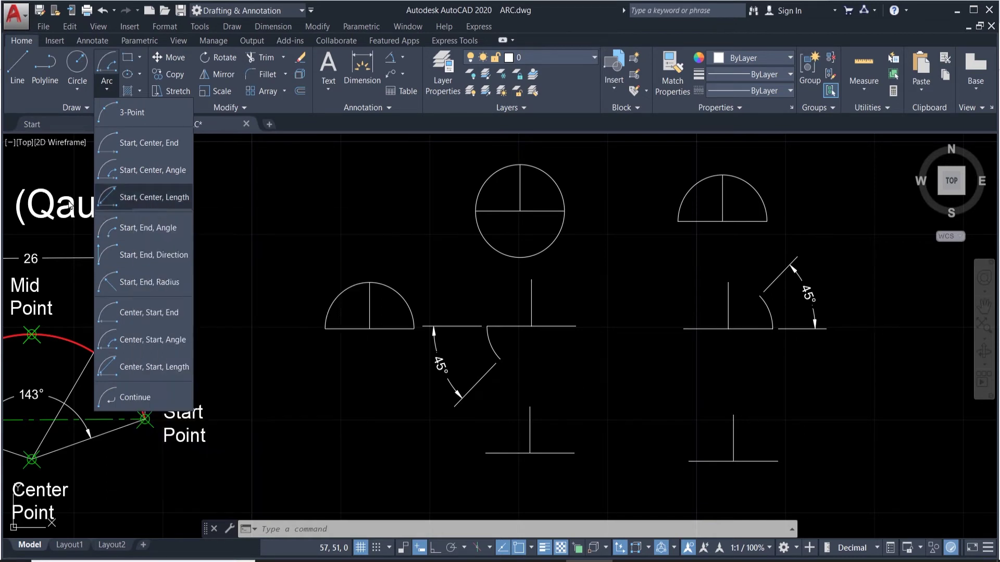
left_click(146, 197)
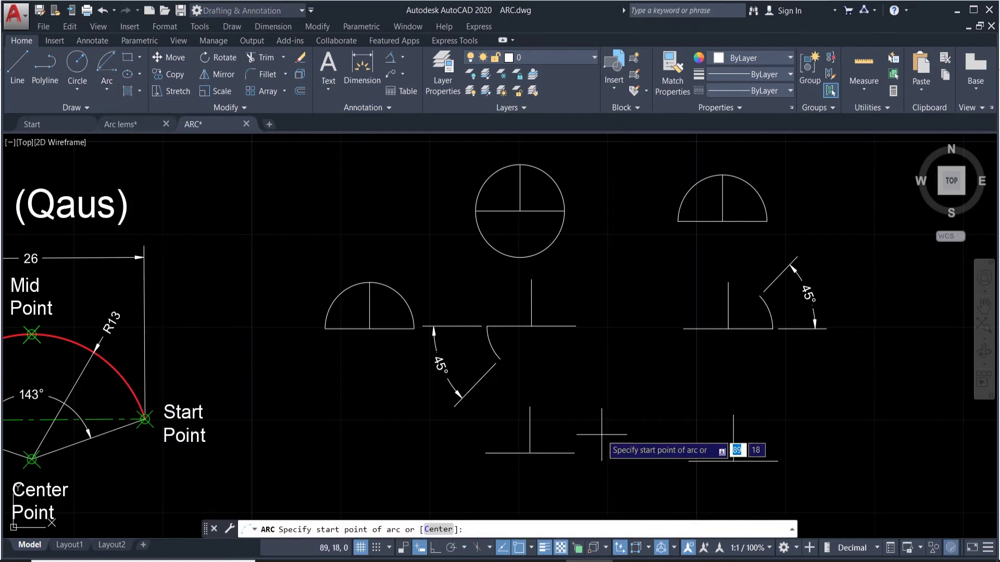
scroll(597, 437, "down", 3)
scroll(558, 455, "up", 3)
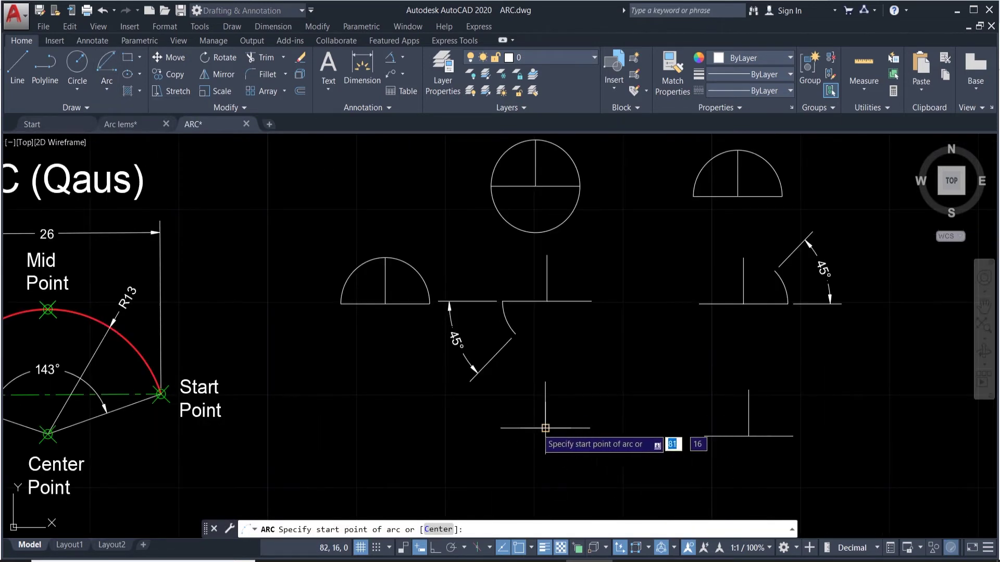
left_click(500, 428)
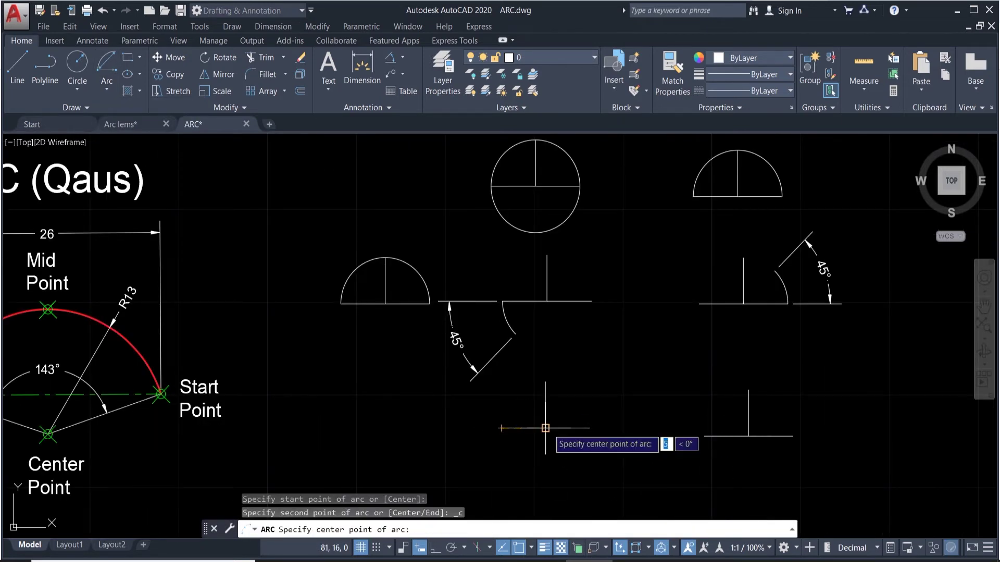
left_click(545, 428)
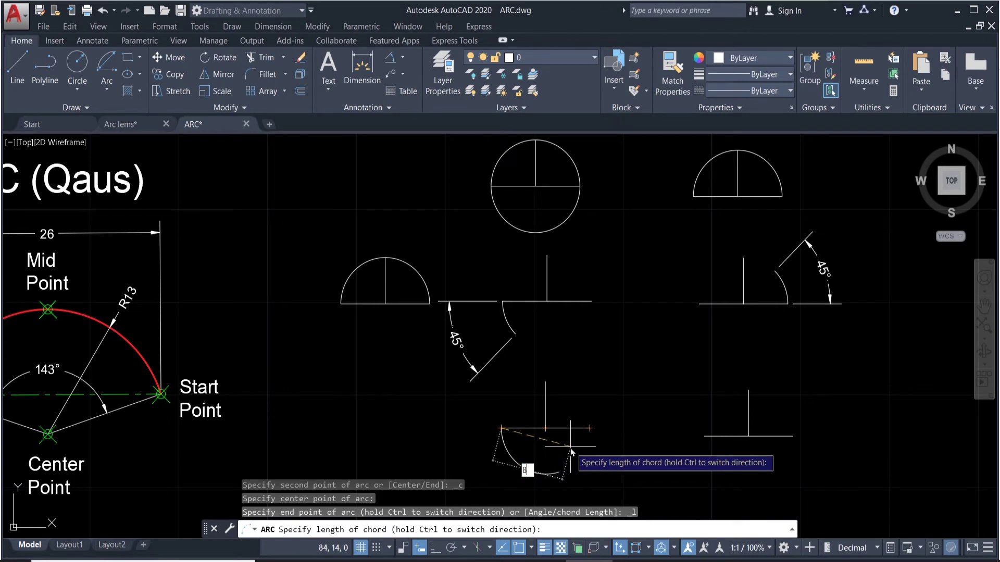
key("Return")
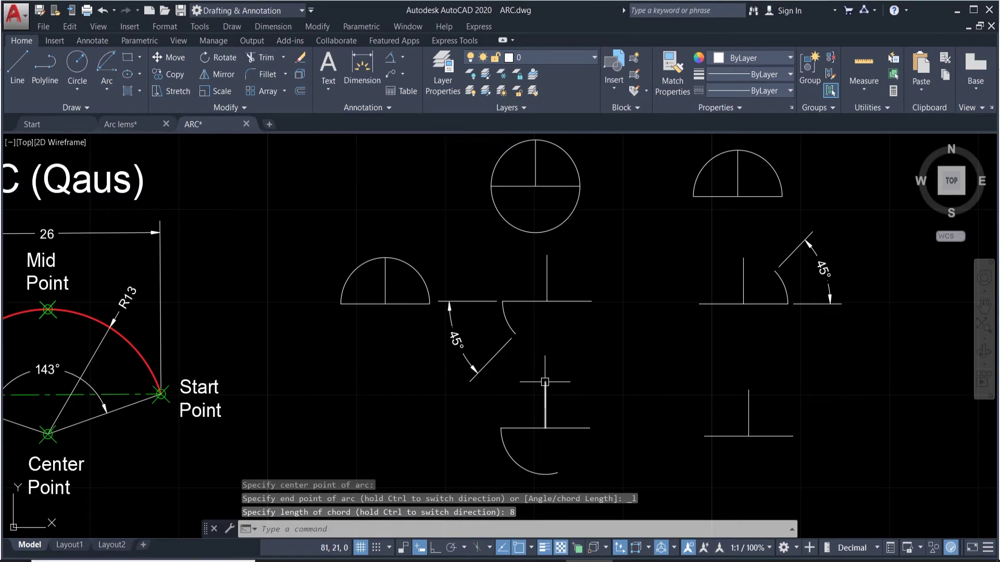
Step: Add an aligned dimension between the ends of the Start, Center, Length arc, placed outside it to the lower left
scroll(544, 382, "down", 2)
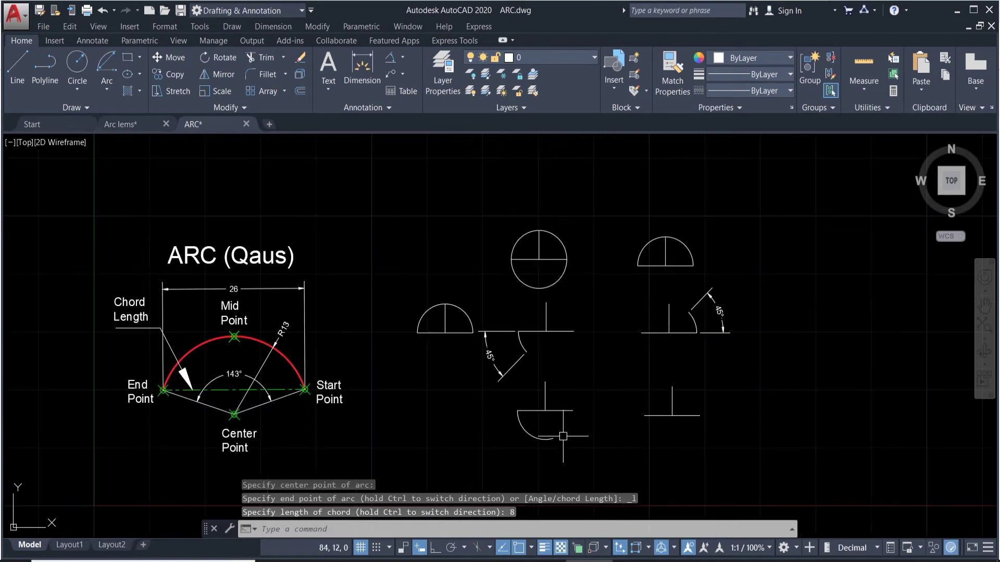
left_click(404, 58)
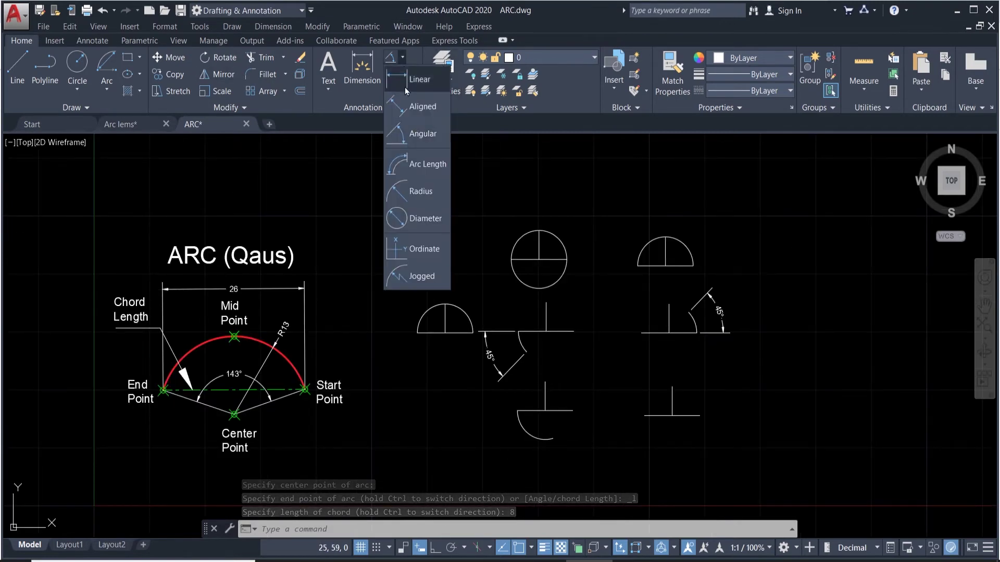
left_click(422, 108)
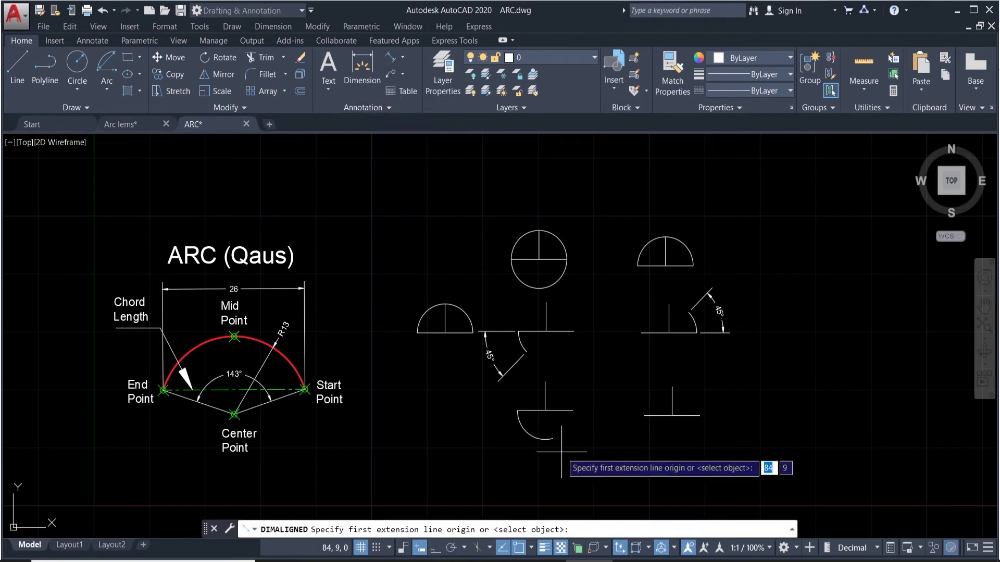
left_click(553, 439)
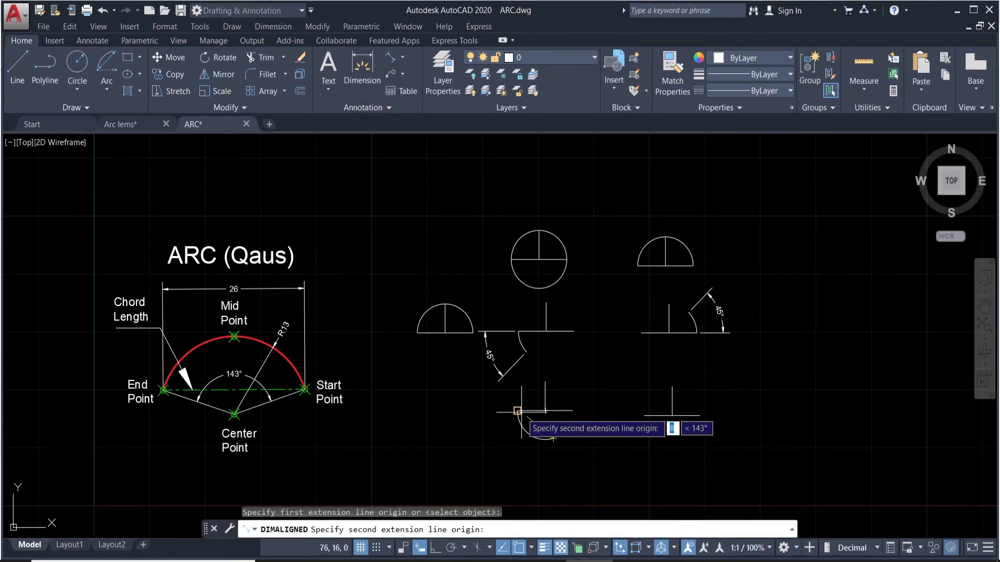
left_click(517, 411)
left_click(492, 435)
scroll(500, 443, "up", 4)
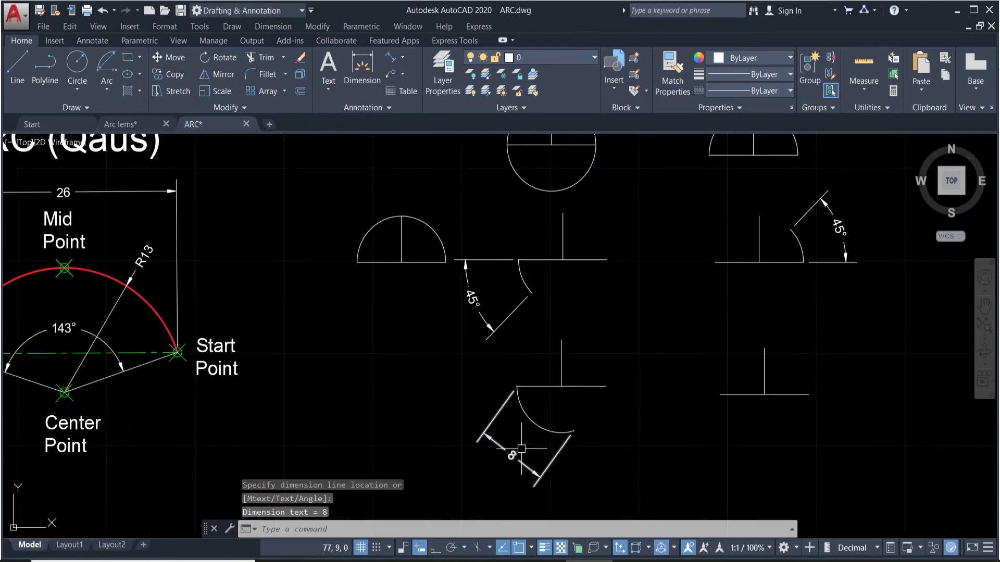
scroll(500, 443, "down", 2)
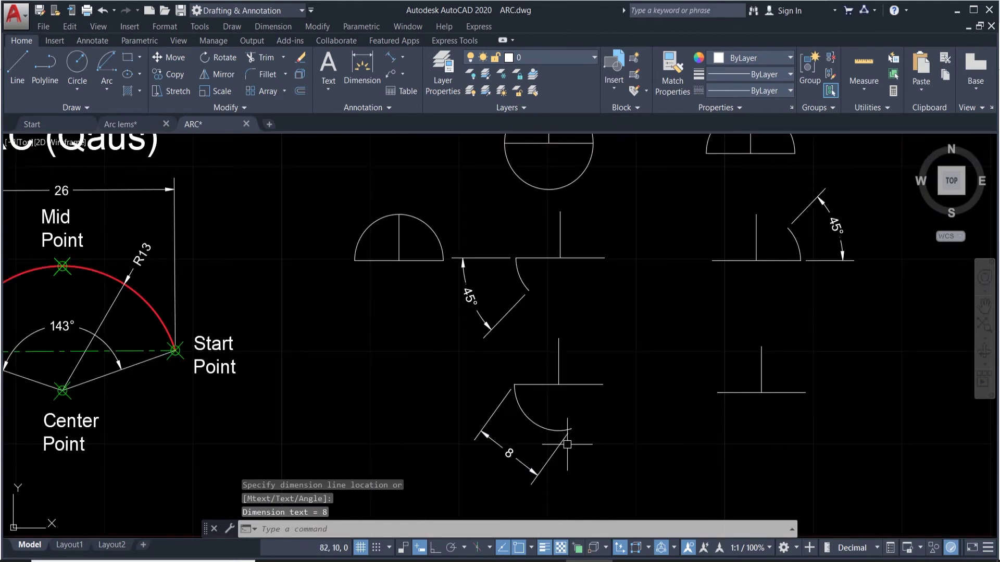
scroll(565, 446, "down", 2)
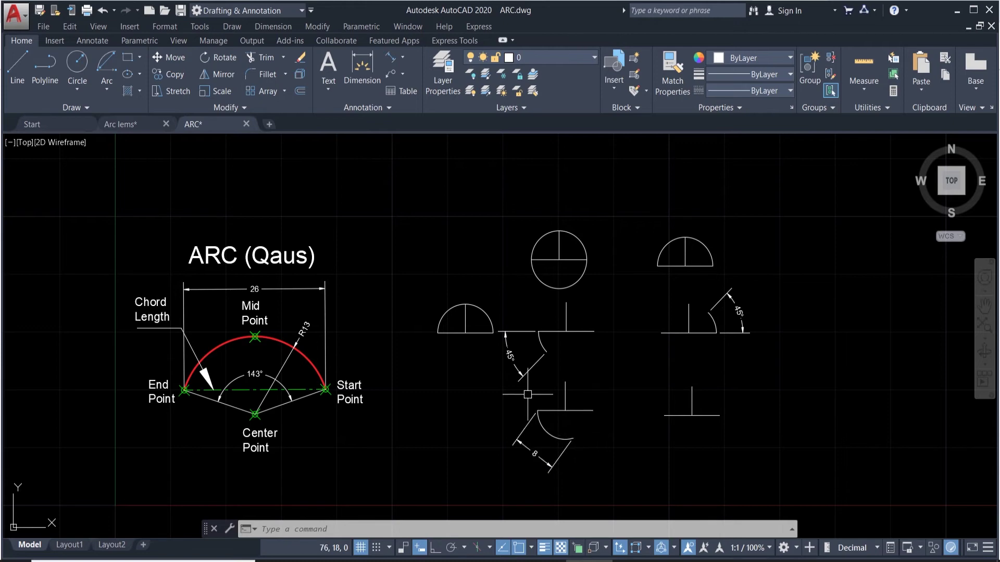
scroll(575, 426, "down", 1)
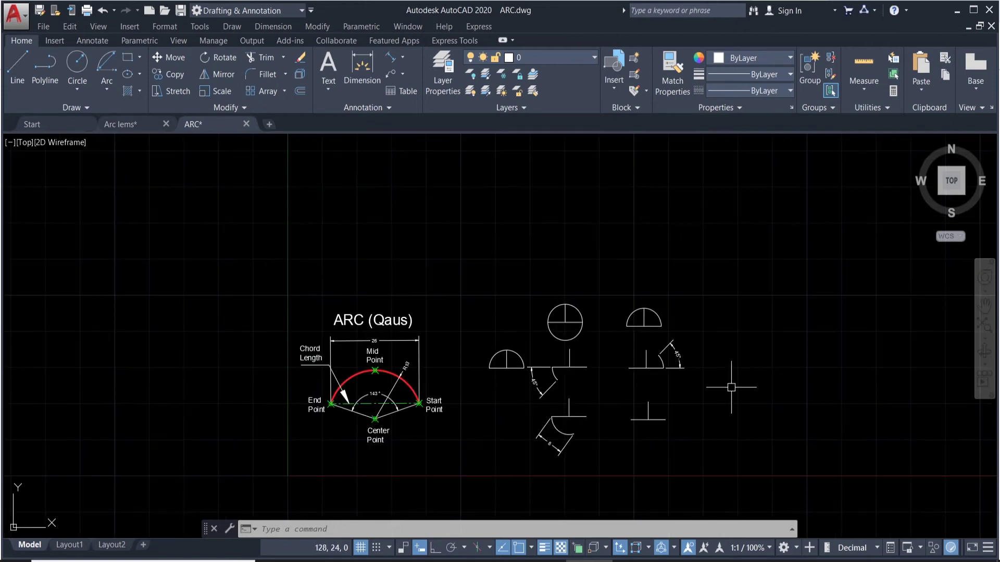
scroll(731, 386, "up", 2)
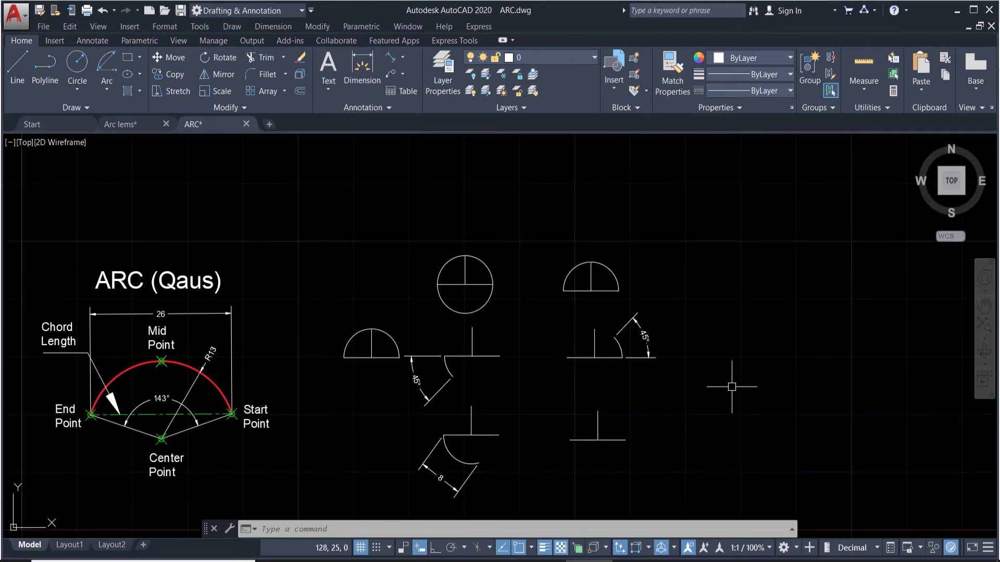
left_click(105, 90)
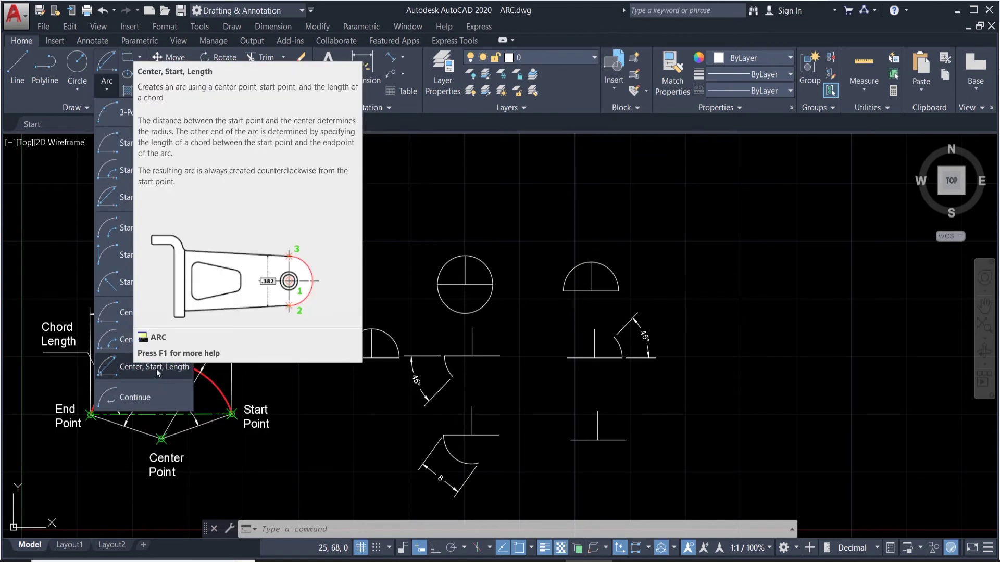
left_click(154, 368)
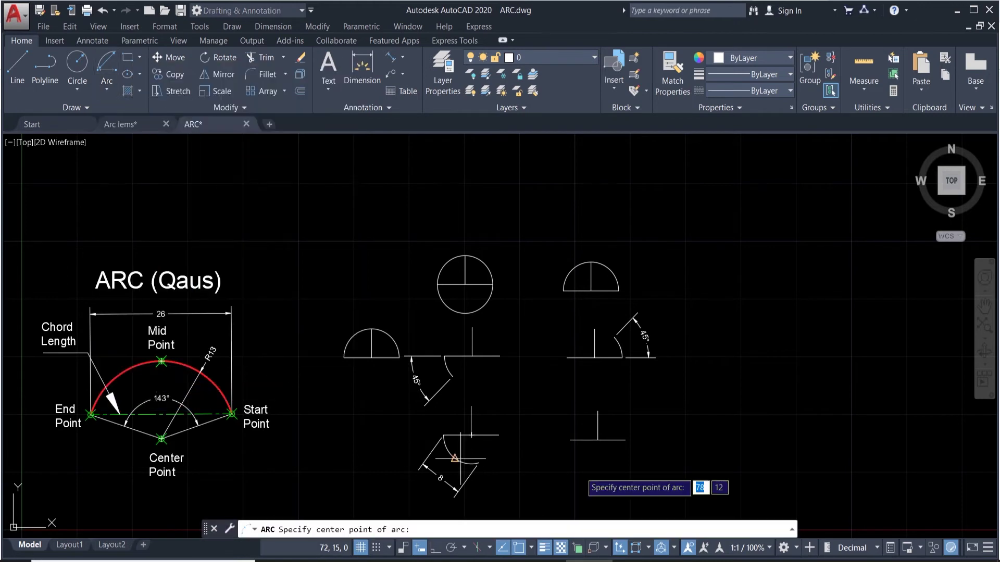
left_click(597, 440)
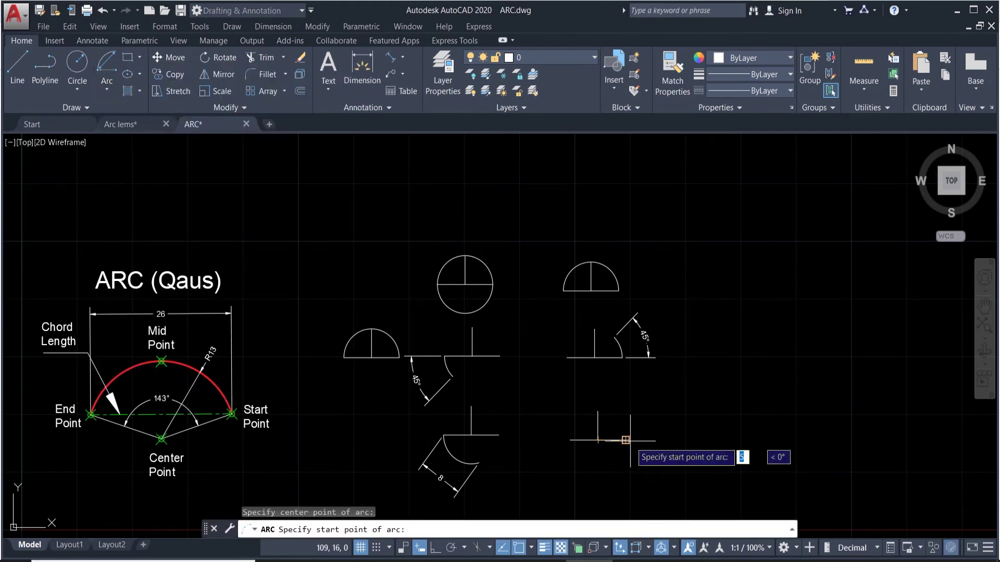
left_click(597, 417)
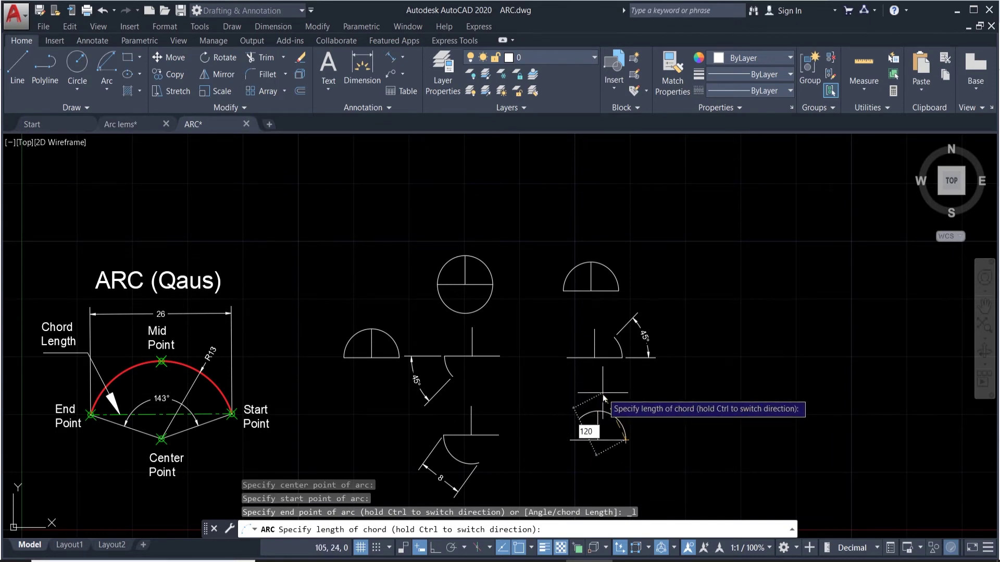
Step: Draw a Center, Start, Length arc on the bottom-row, second-column guide lines, centred on the midpoint, from the right end, with chord length 8
scroll(603, 396, "up", 4)
left_click(104, 65)
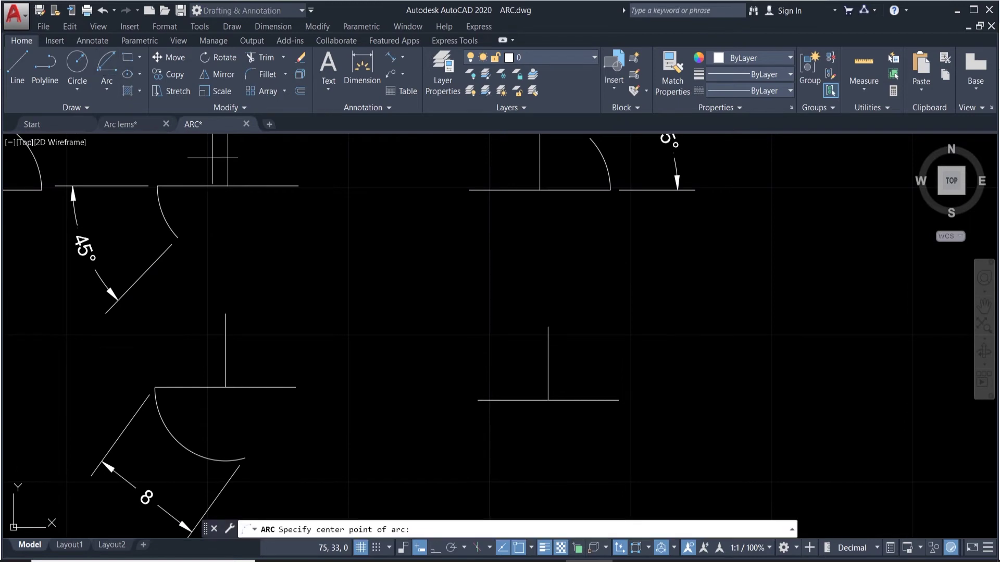
left_click(547, 400)
left_click(618, 400)
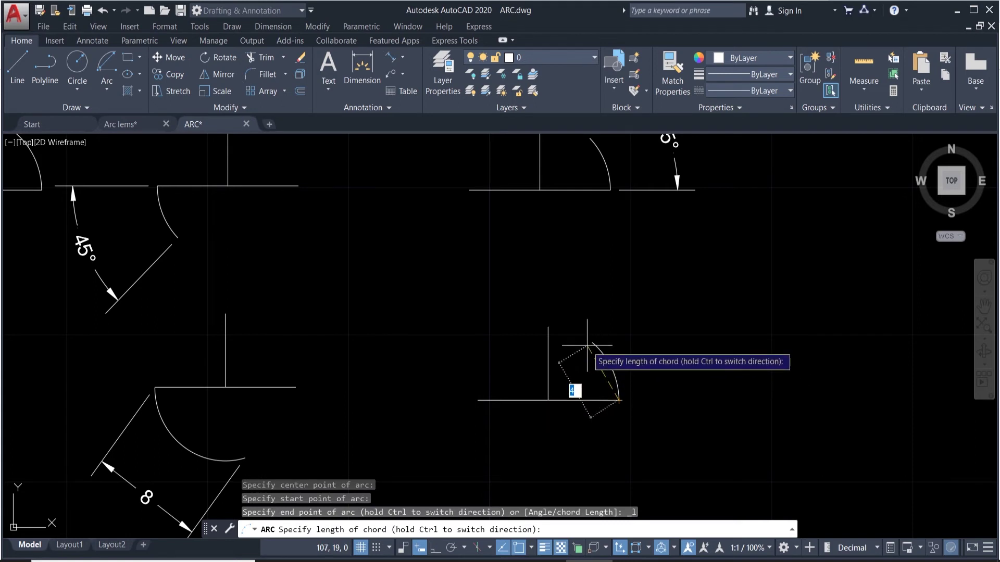
key("Return")
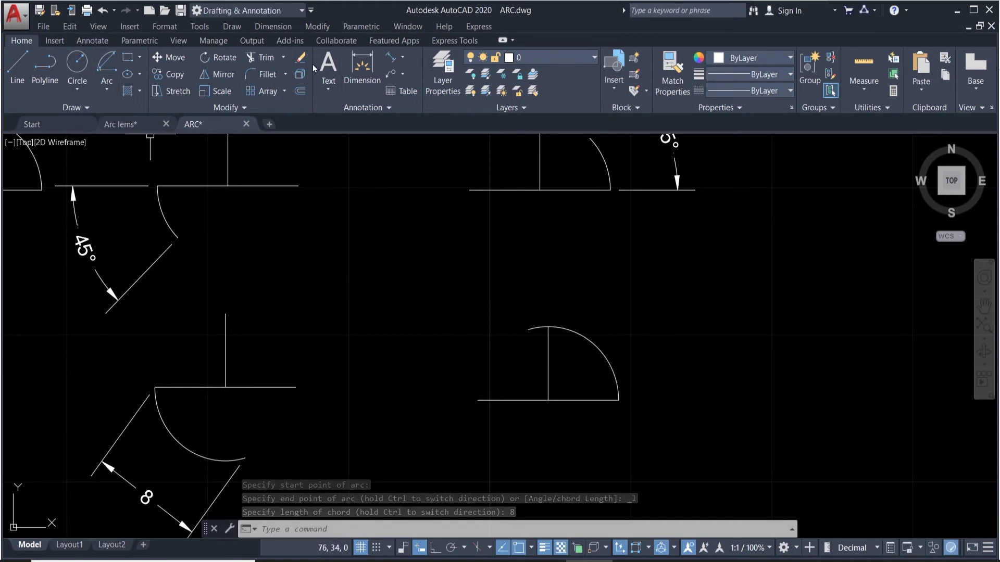
Step: Dimension the chord of the Center, Start, Length arc between its endpoints, placing the dimension outside it to the upper right
left_click(359, 69)
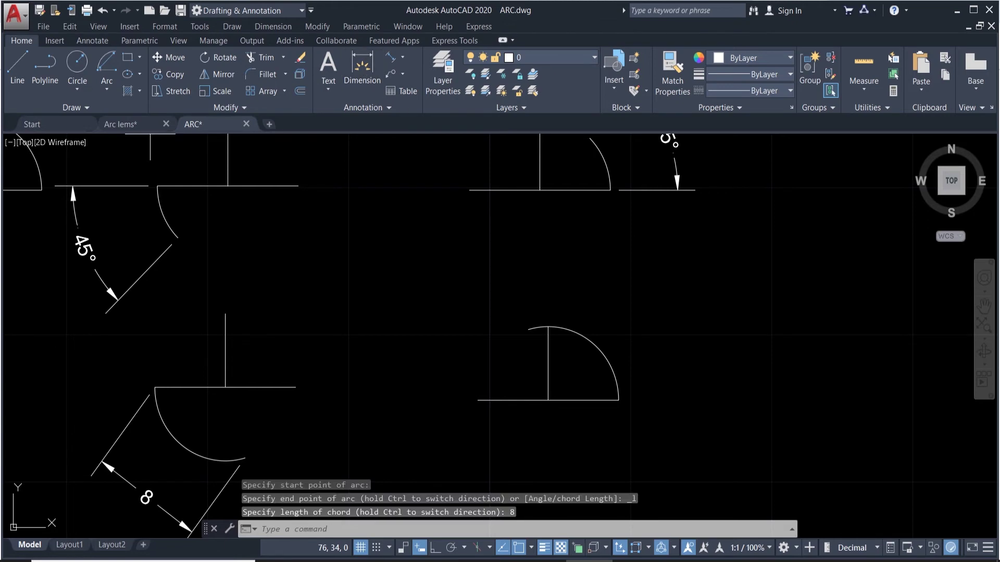
left_click(619, 401)
left_click(528, 329)
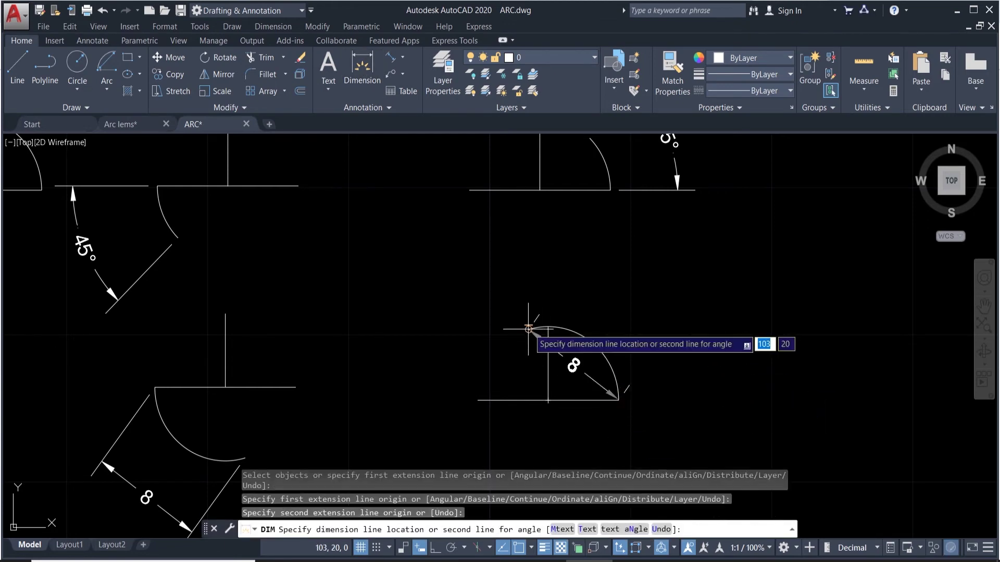
left_click(594, 285)
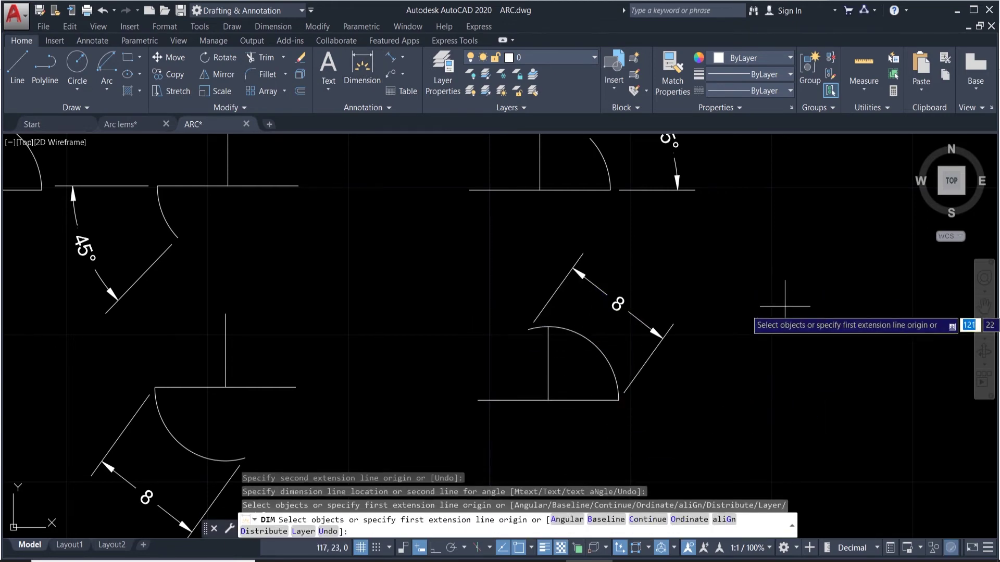
Step: Erase the practice figures beside the labelled arc diagram, including both arcs of the top circle, keeping only that circle's two guide lines
scroll(463, 287, "down", 1)
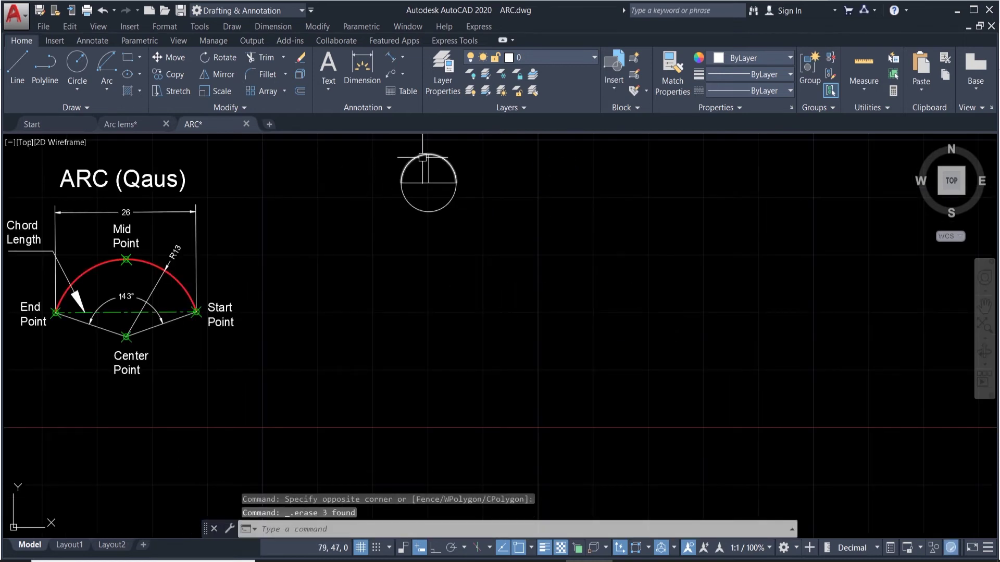
left_click(422, 157)
key("Delete")
left_click(452, 199)
key("Delete")
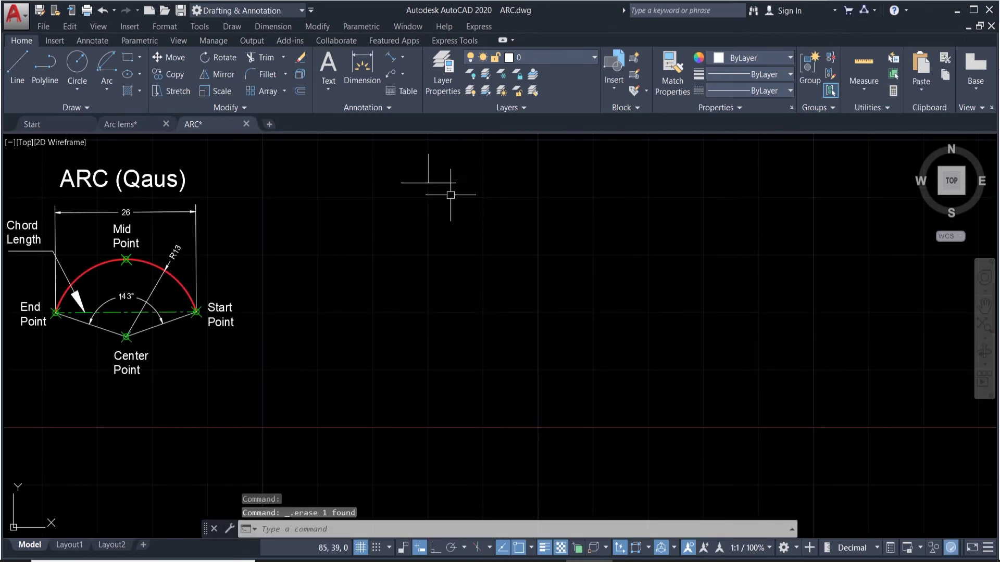
Step: Copy the remaining pair of guide lines to two positions spaced below the original in the same column
left_click(523, 190)
left_click(391, 148)
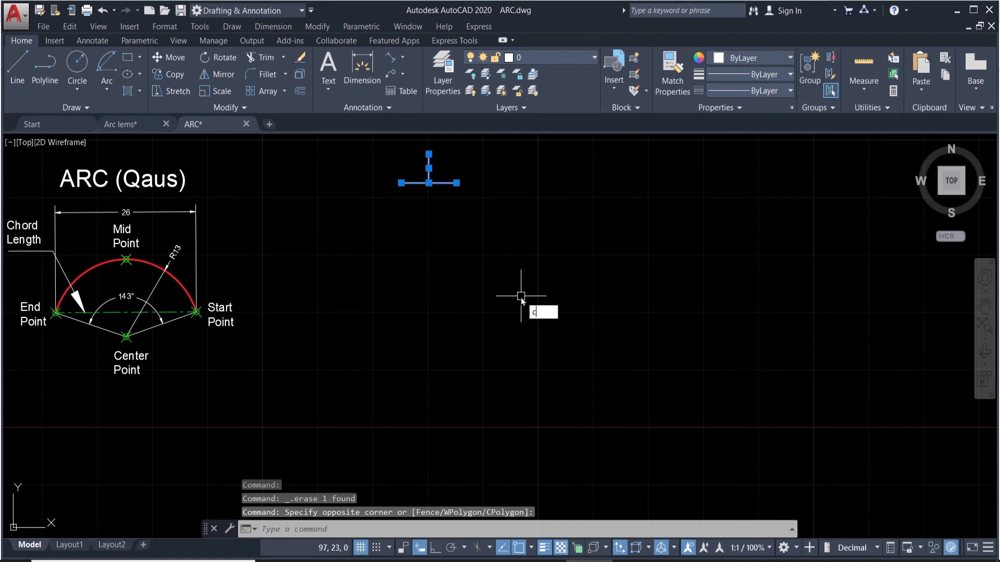
type("o")
key("Return")
left_click(499, 249)
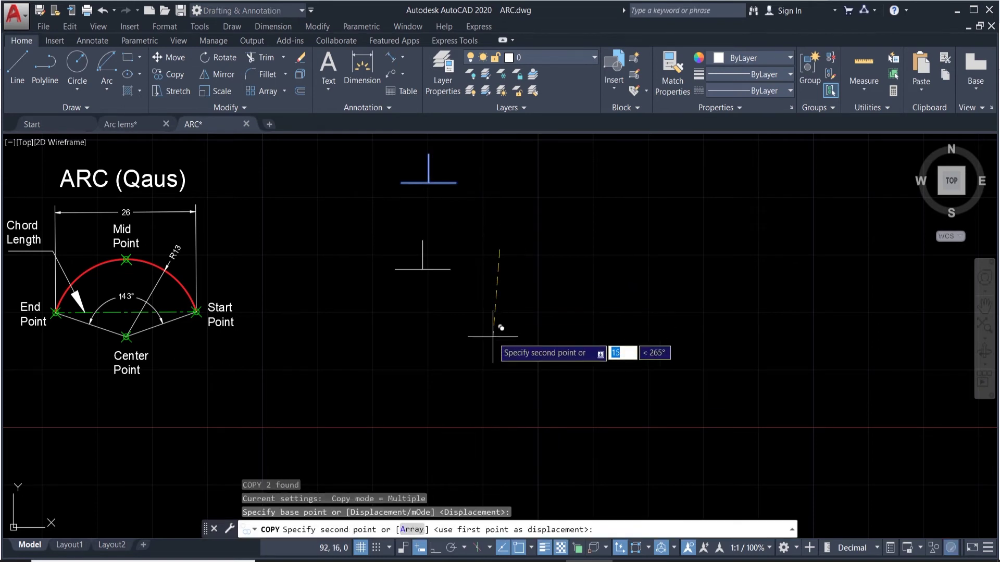
left_click(493, 354)
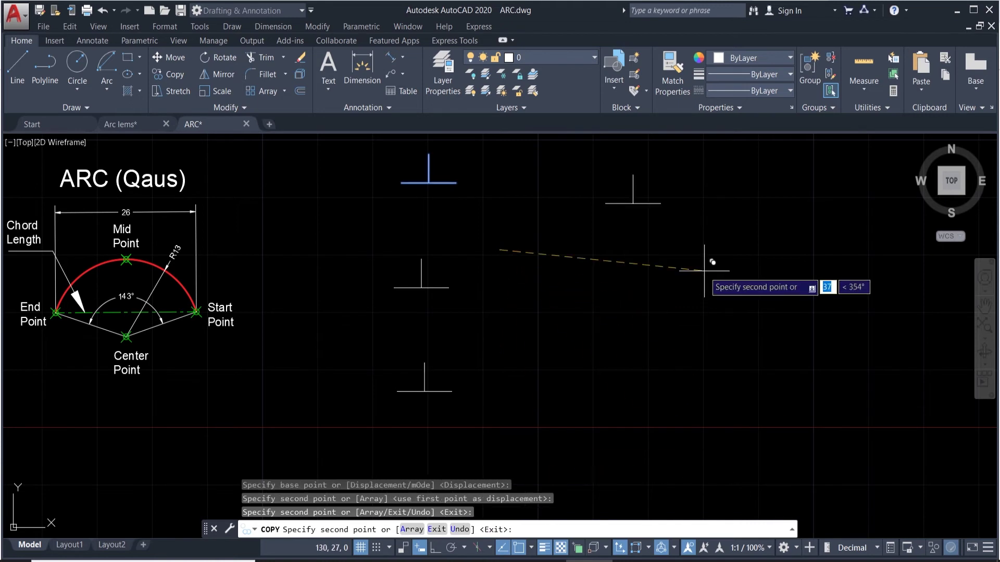
key("Escape")
Step: Draw a Start, End, Angle arc on the middle guide lines from the right end to the left end with a 120° included angle
left_click(103, 90)
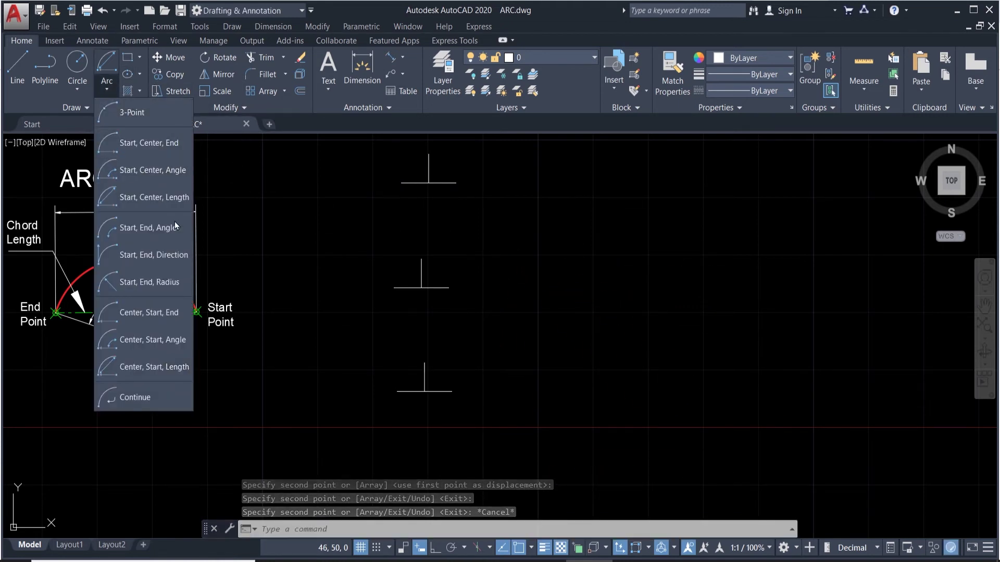
left_click(146, 228)
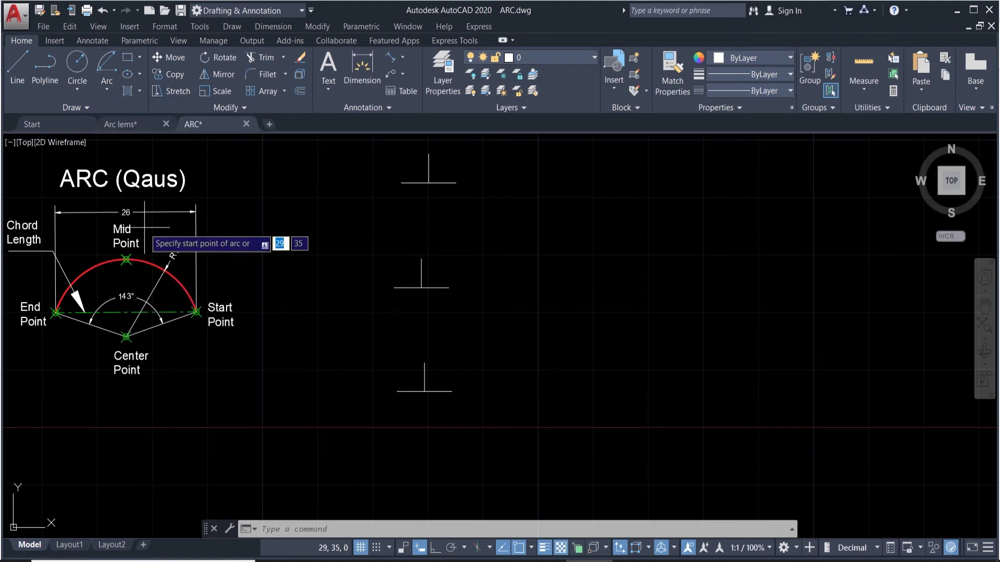
left_click(449, 287)
left_click(394, 287)
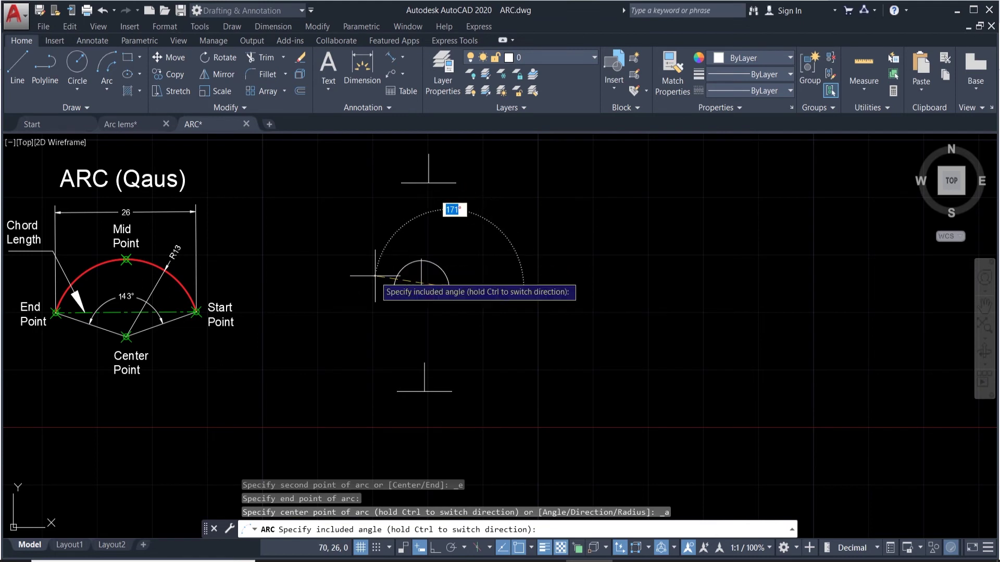
type("120")
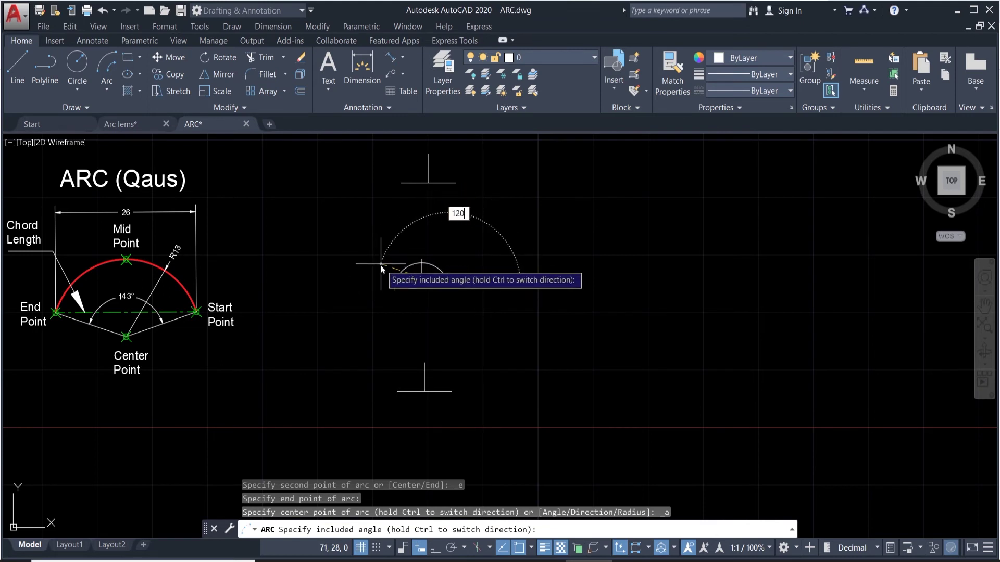
key("Return")
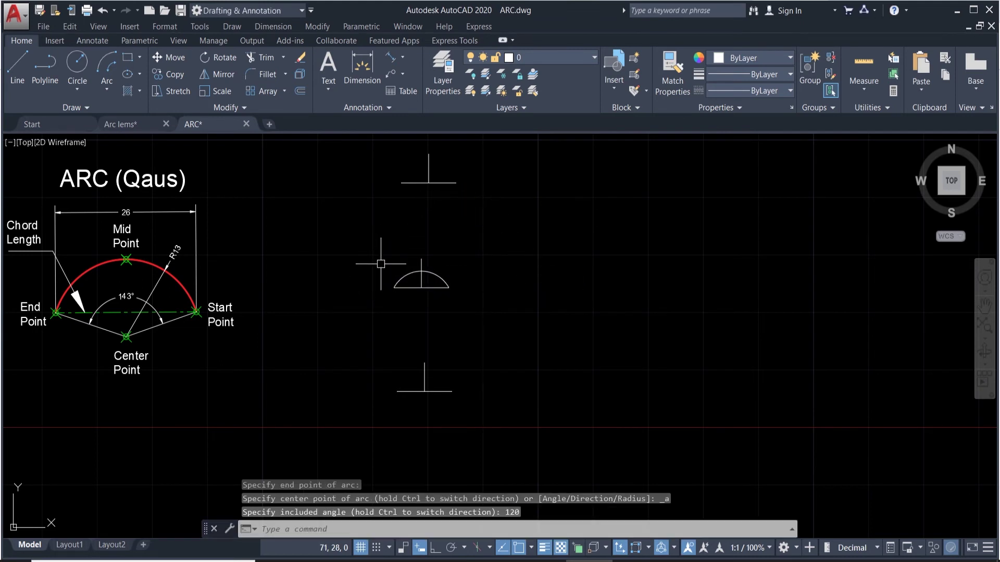
Step: Add an angular dimension to the arc on the middle guide lines, placing it above the arc
left_click(403, 59)
left_click(414, 136)
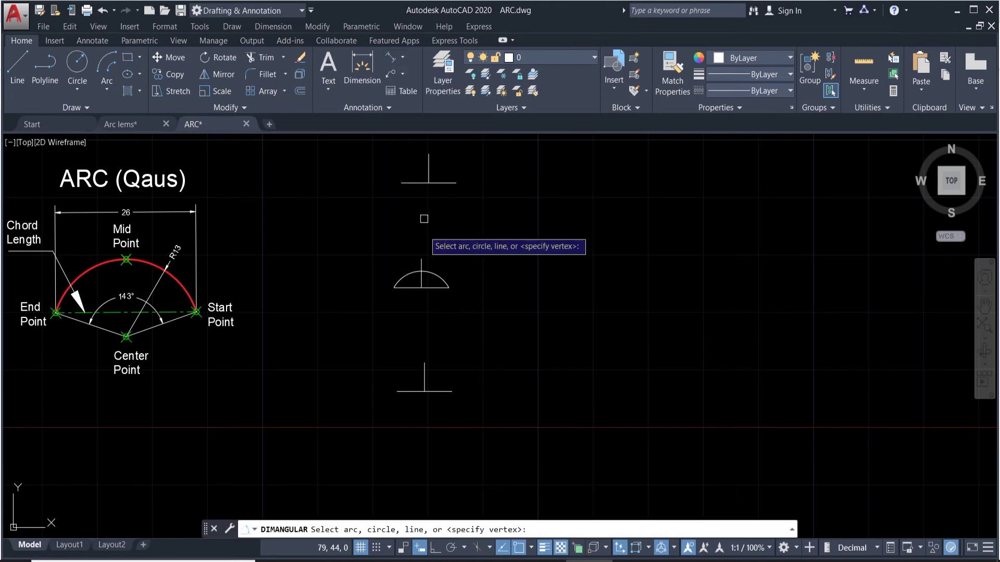
left_click(438, 281)
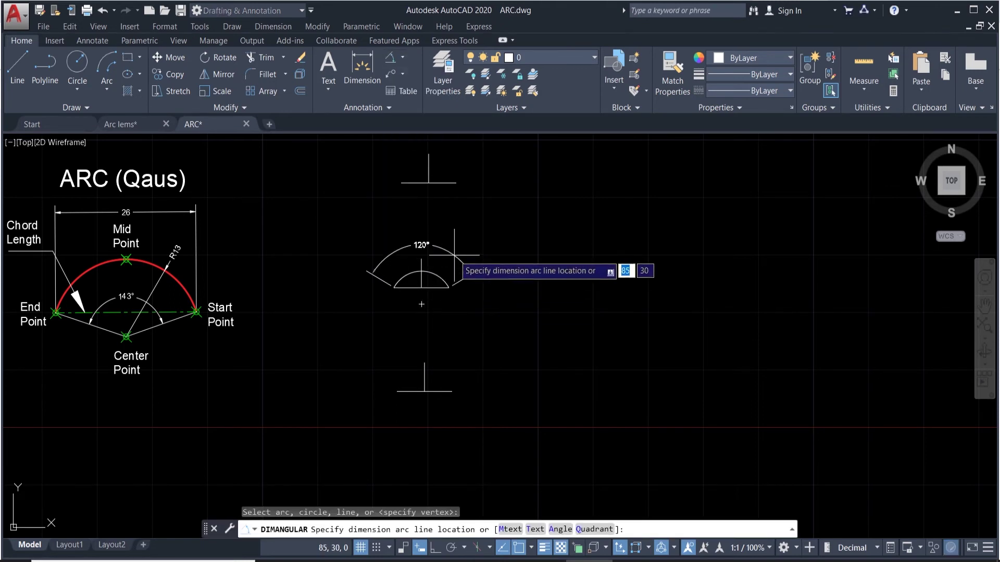
left_click(454, 252)
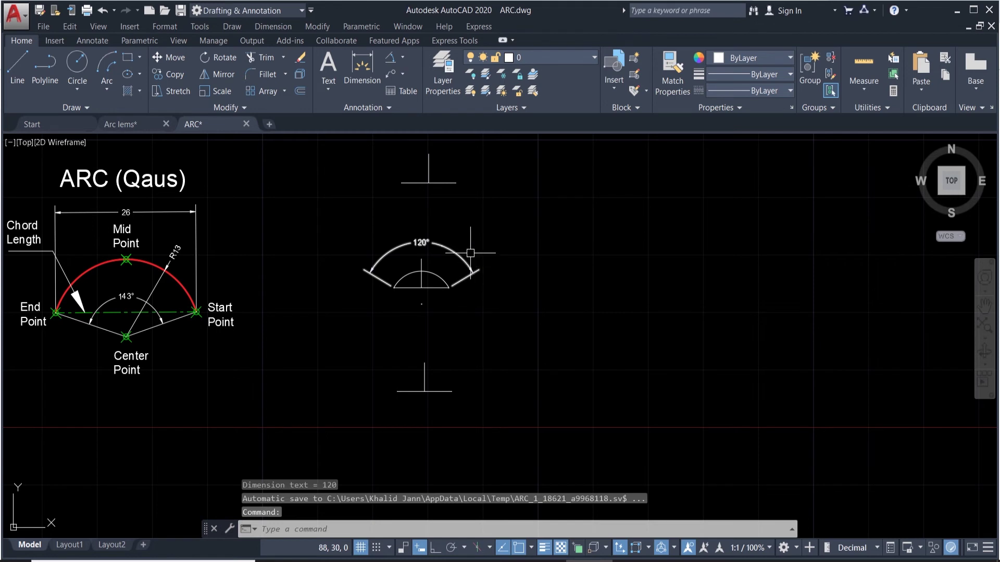
Step: Draw a Start, End, Direction arc on the top guide lines from the left end to the right end with a 30° tangent direction
left_click(106, 92)
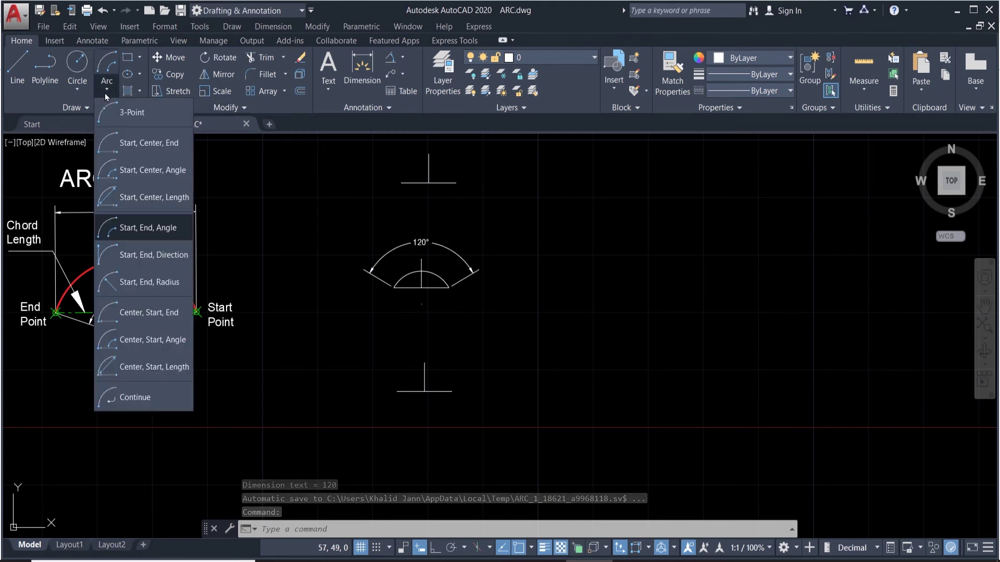
left_click(163, 255)
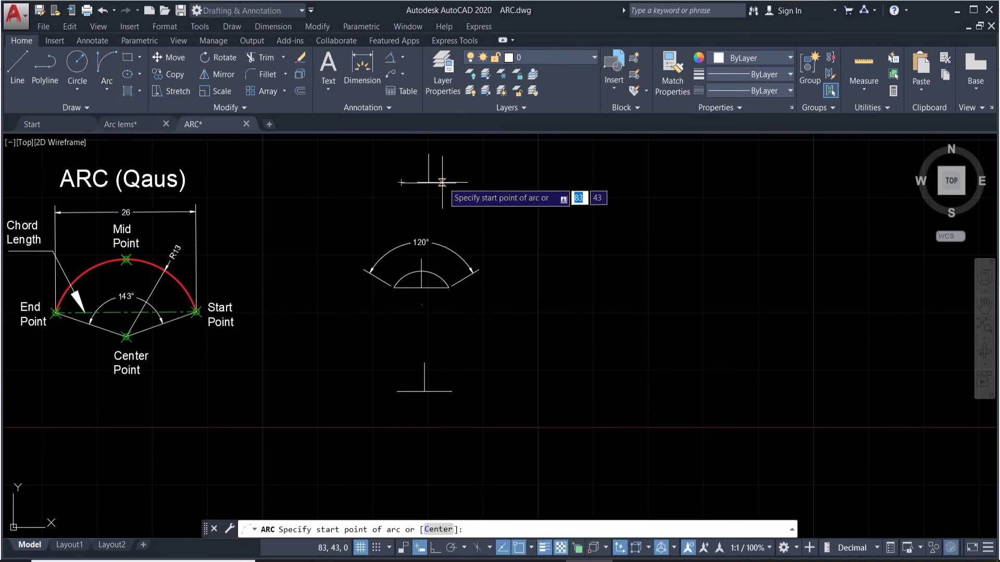
left_click(410, 182)
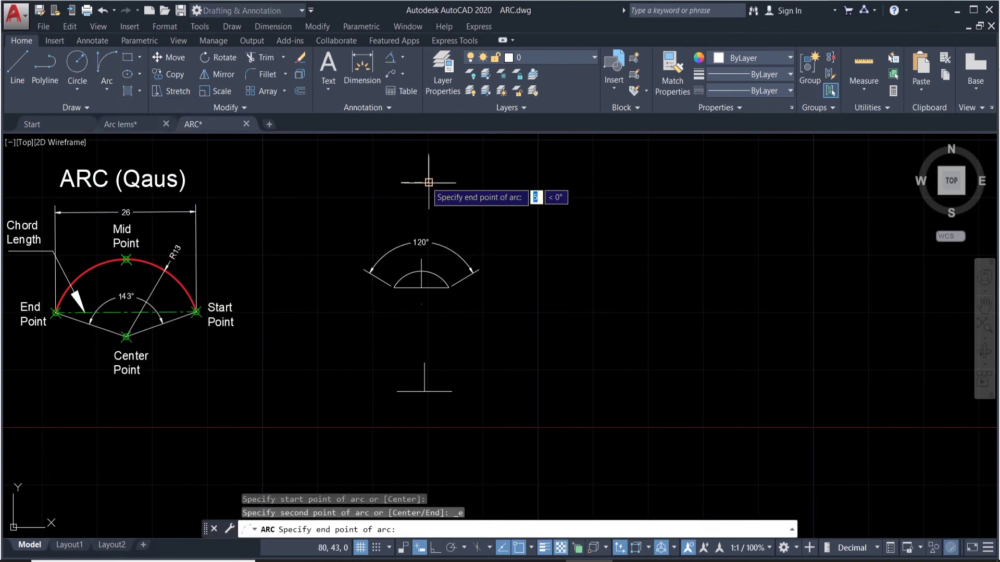
left_click(455, 183)
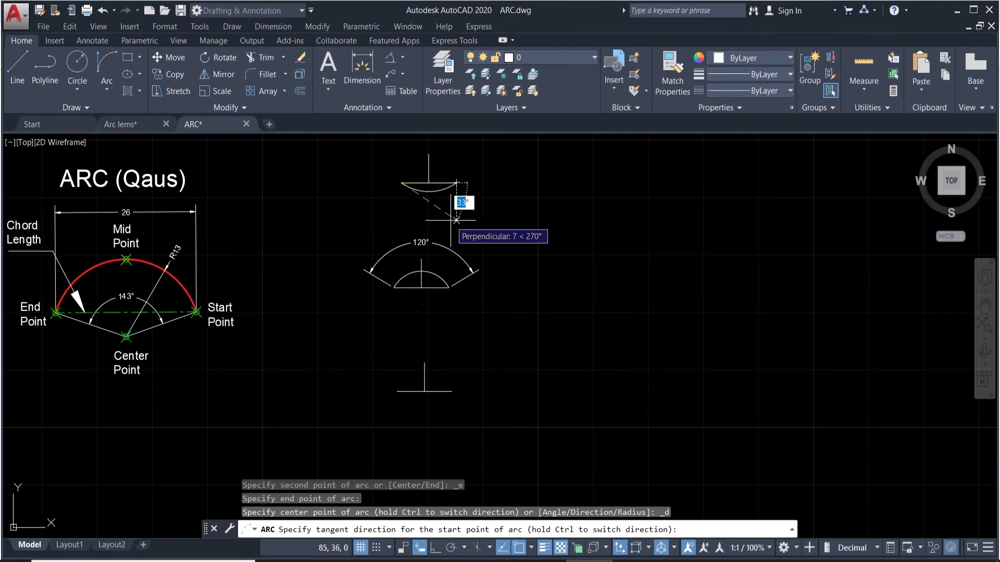
type("30")
key("Return")
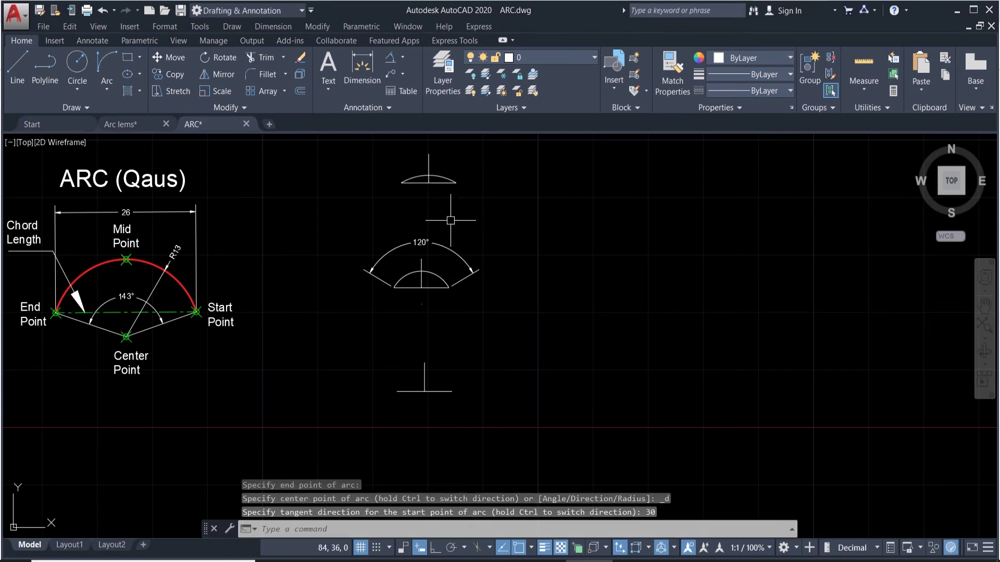
left_click(403, 58)
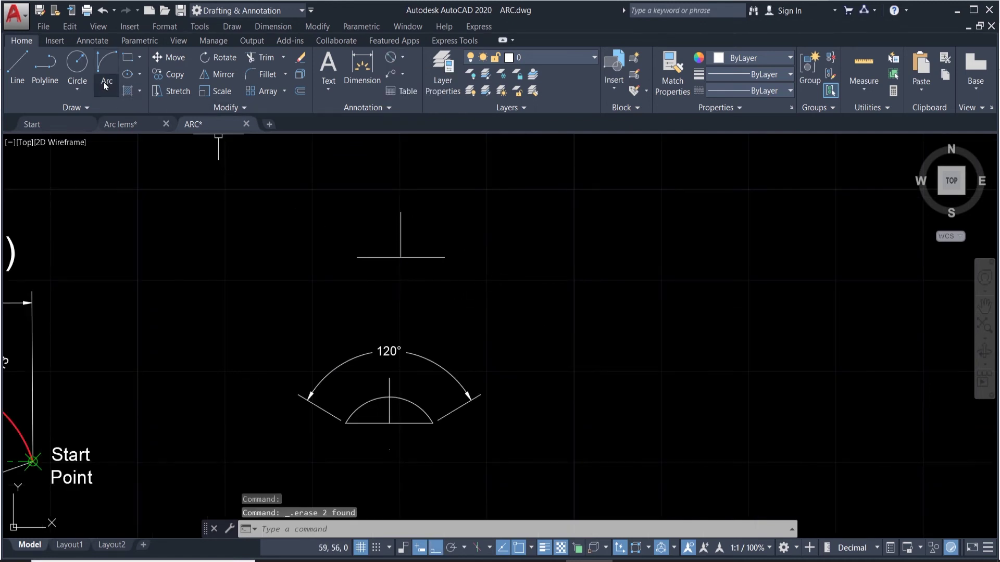
Step: Draw a Start, End, Direction arc on the top guide lines from the right end to the left end with a 90° tangent direction
left_click(104, 82)
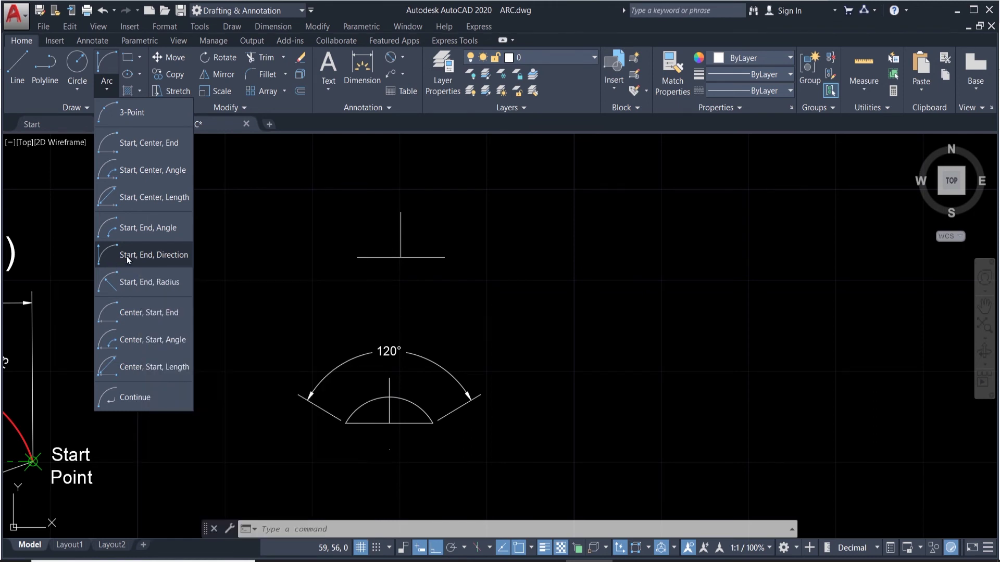
left_click(126, 256)
left_click(444, 257)
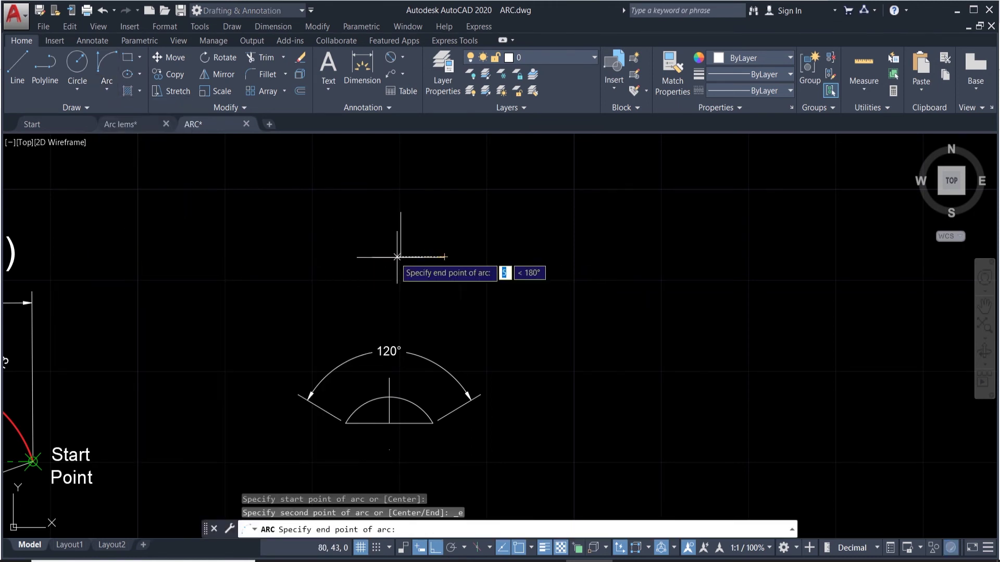
left_click(357, 257)
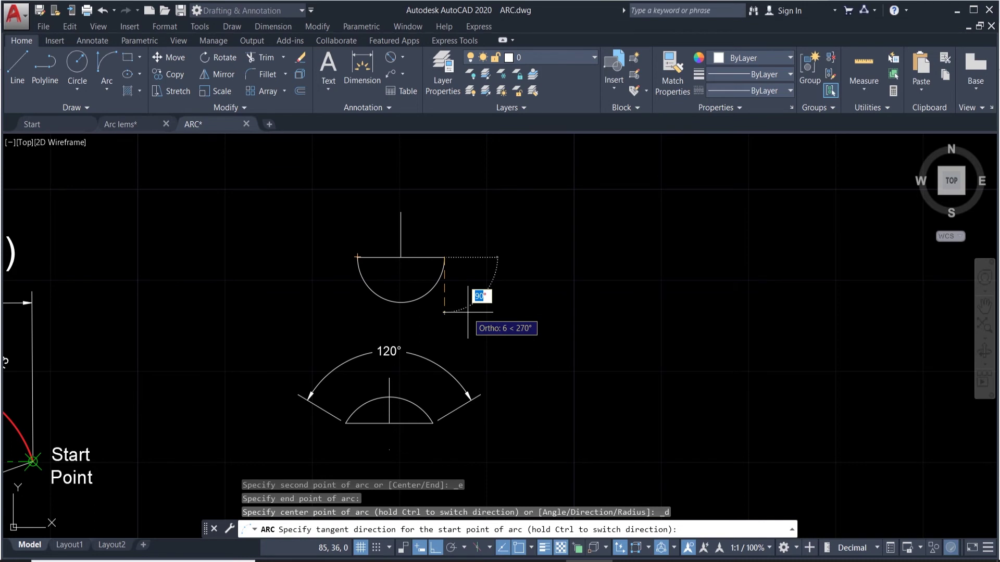
type("90")
key("Return")
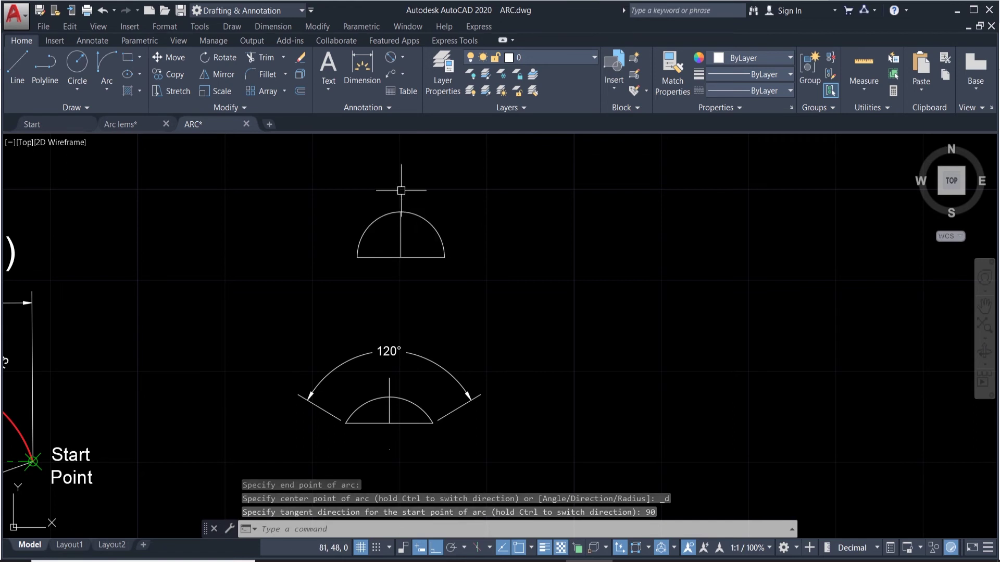
Step: Draw the lower half of the top circle as a Start, End, Direction arc from left end to right end with a -90° tangent direction
left_click(105, 67)
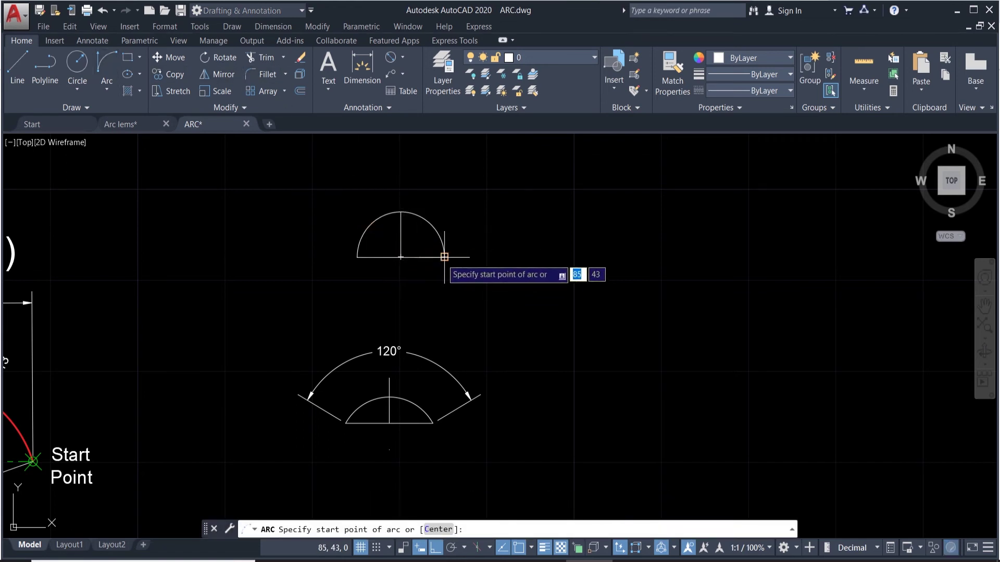
left_click(356, 257)
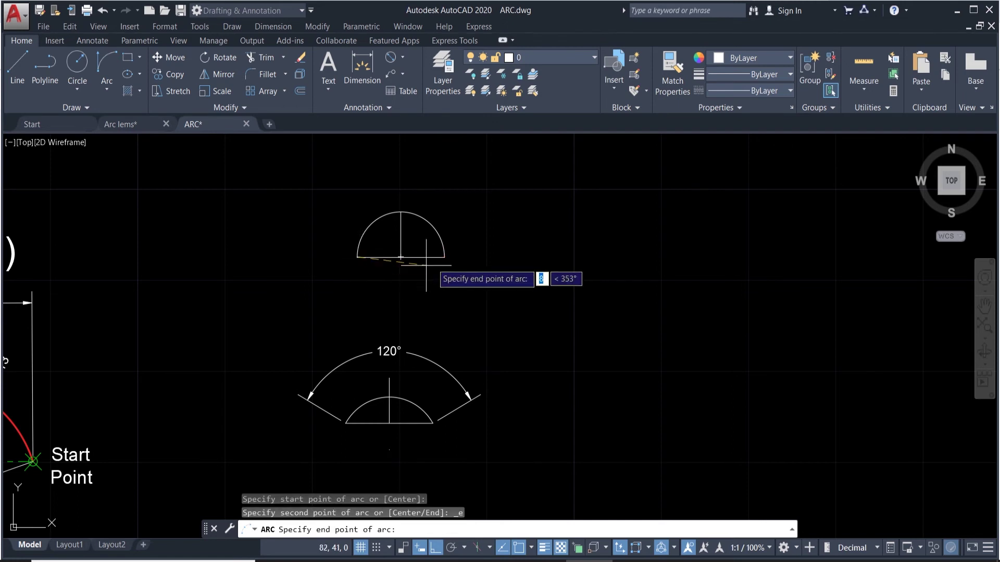
left_click(444, 257)
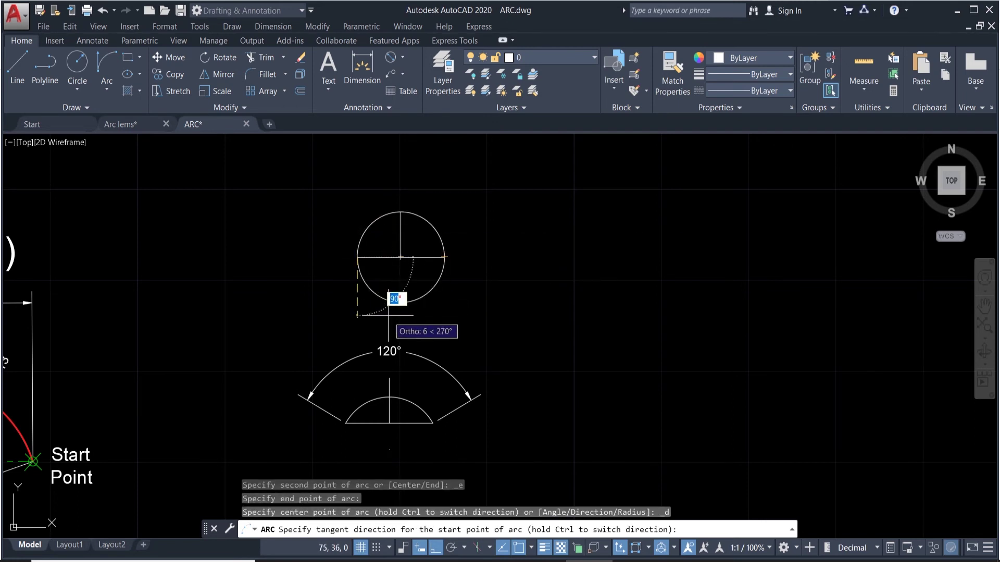
type("-9")
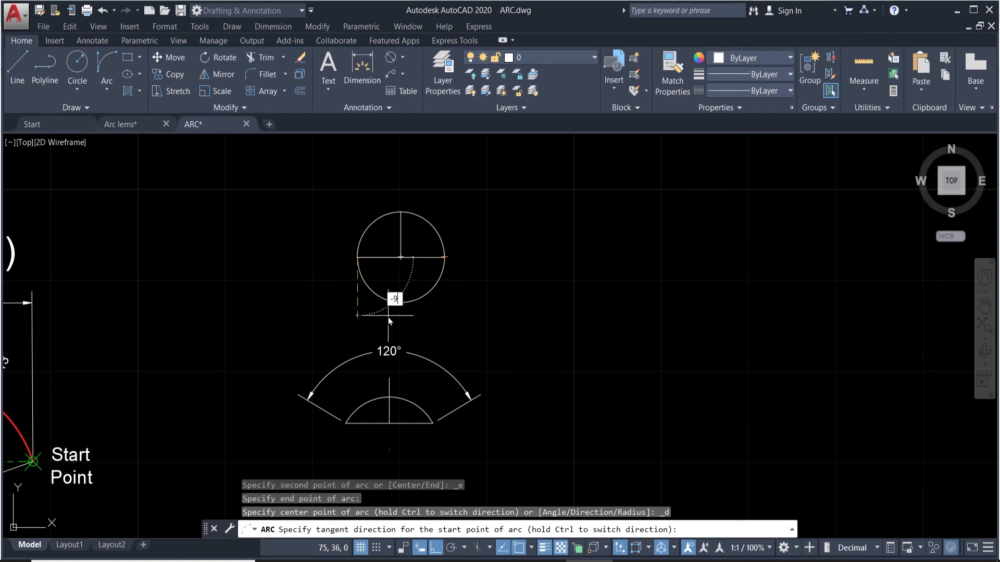
type("0")
key("Return")
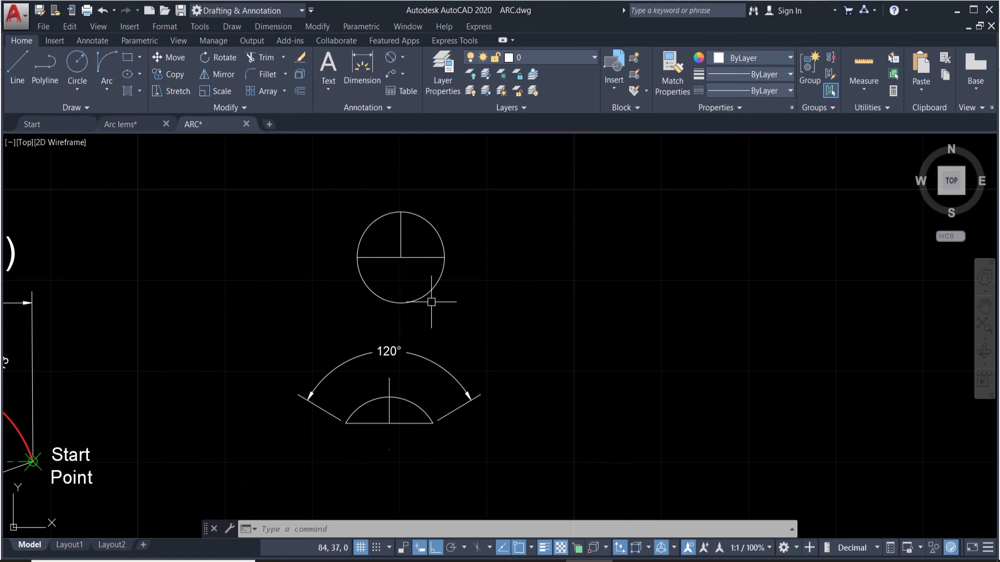
Step: Draw a Start, End, Radius arc on the bottom guide lines from the right end to the left end with radius 6
scroll(431, 301, "down", 4)
scroll(442, 426, "up", 4)
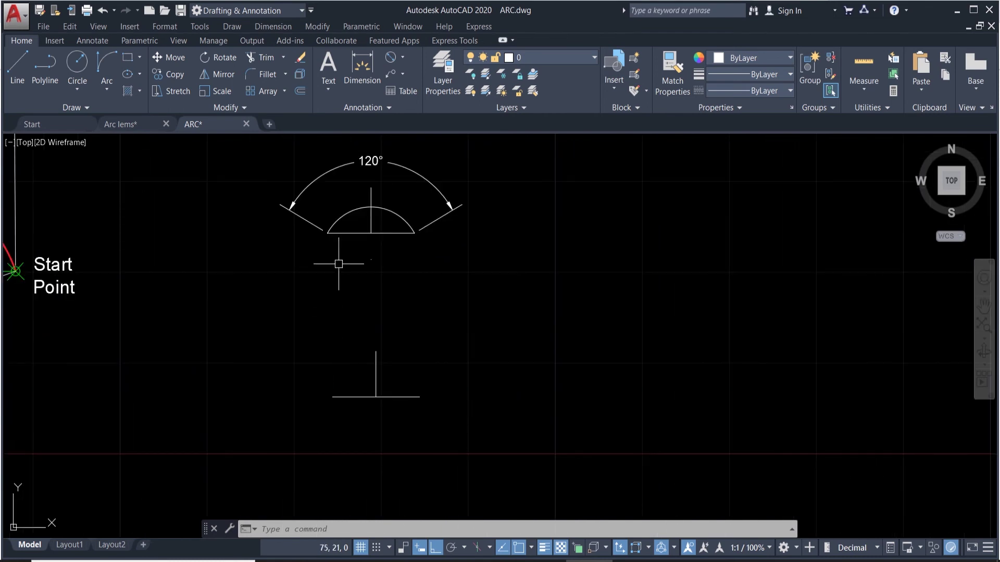
left_click(106, 92)
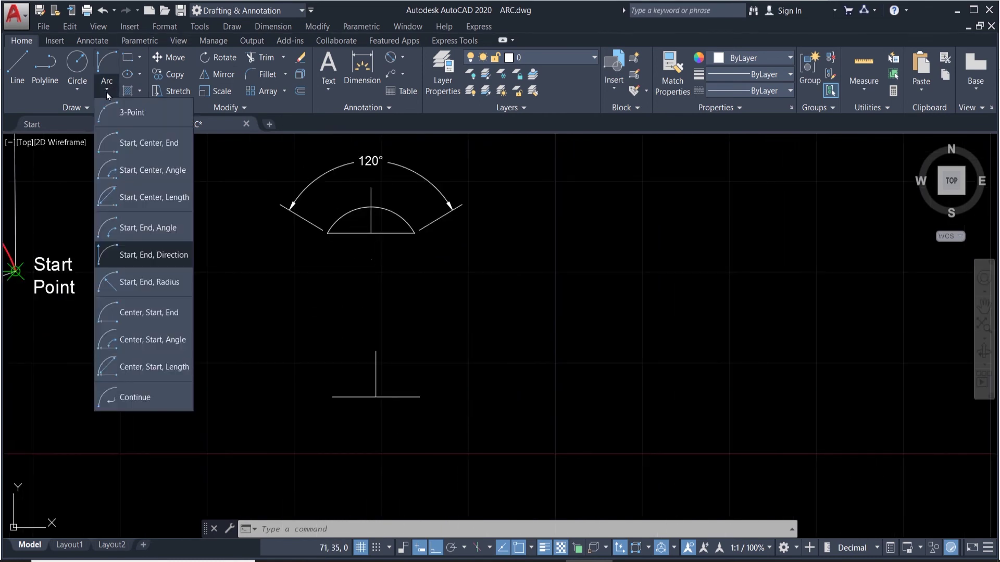
left_click(146, 284)
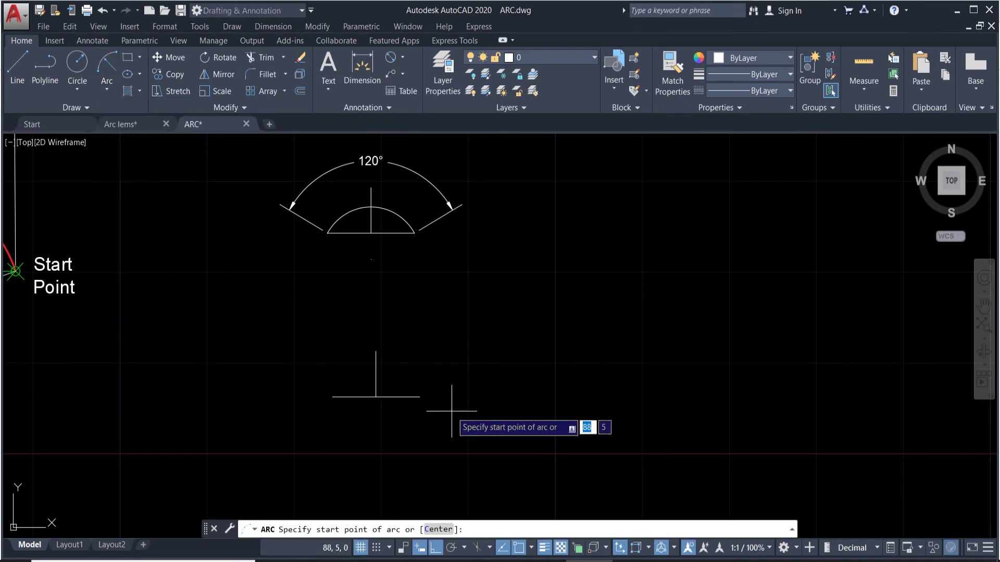
left_click(420, 398)
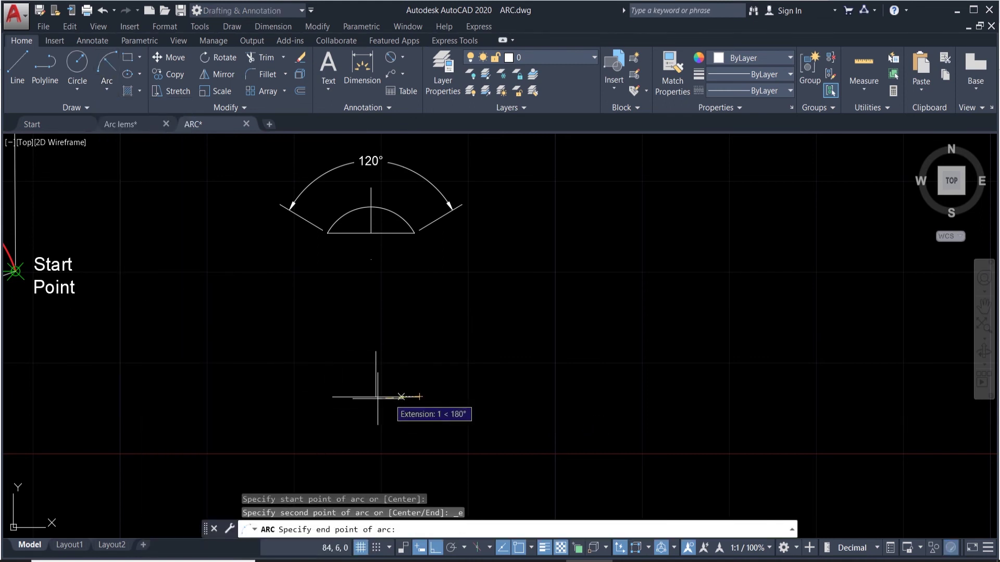
left_click(332, 397)
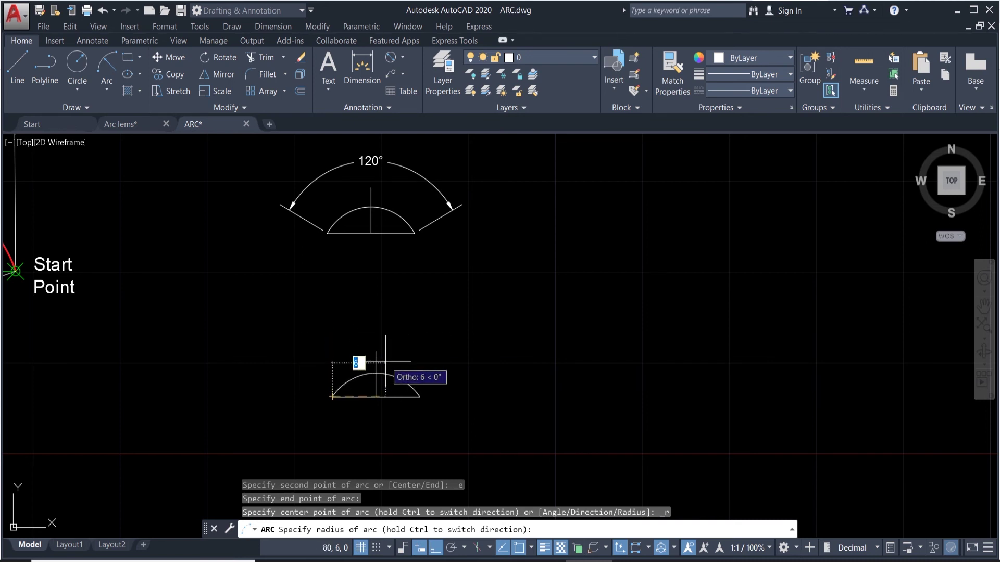
type("6")
key("Return")
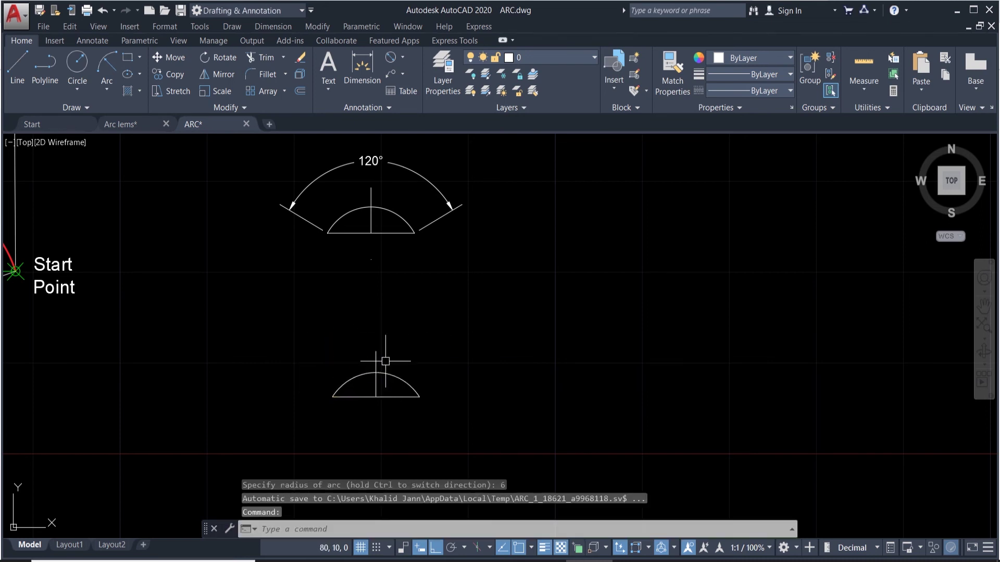
Step: Add a radius dimension to the arc on the bottom guide lines, placing its text outside to the upper right
left_click(401, 54)
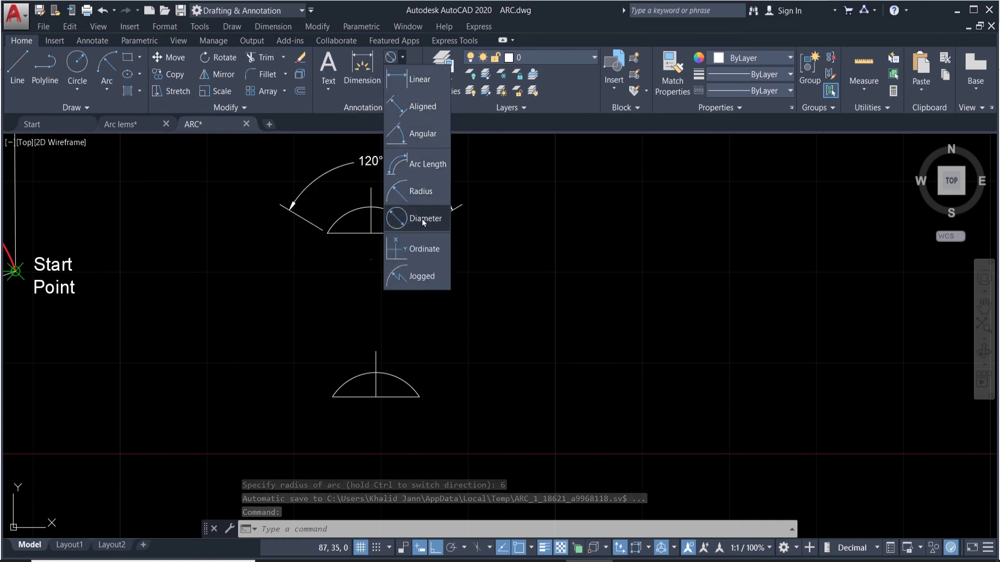
left_click(417, 190)
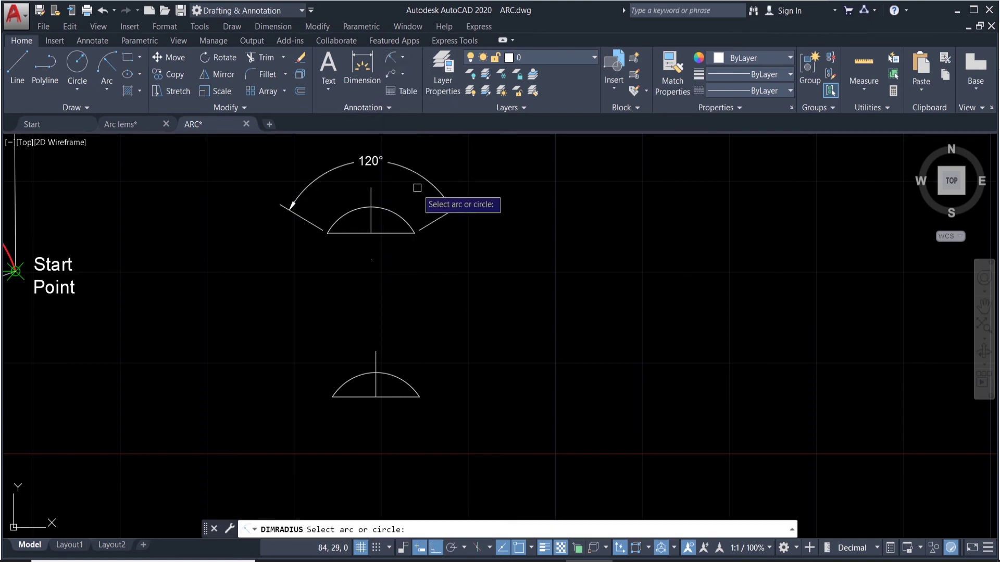
left_click(406, 376)
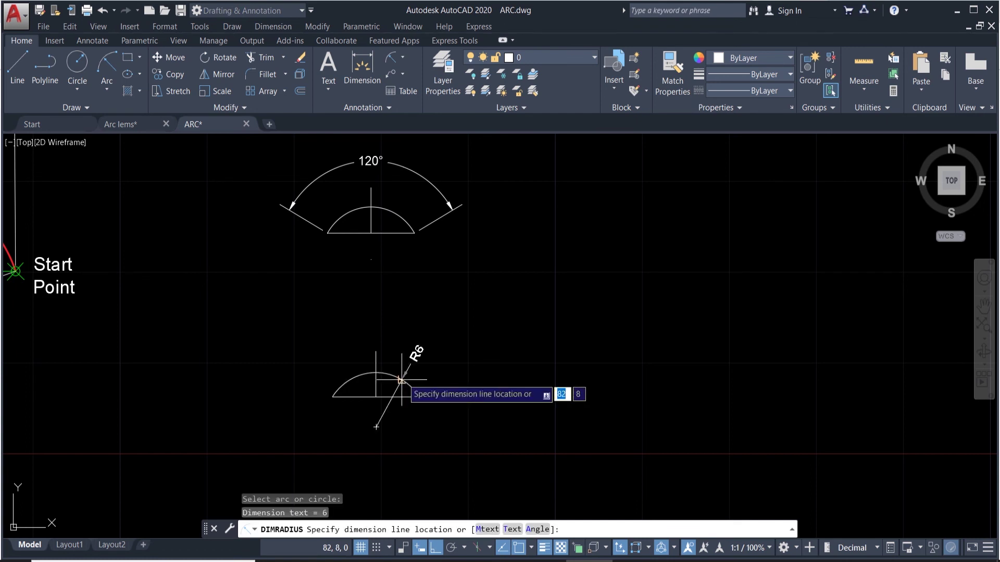
left_click(411, 342)
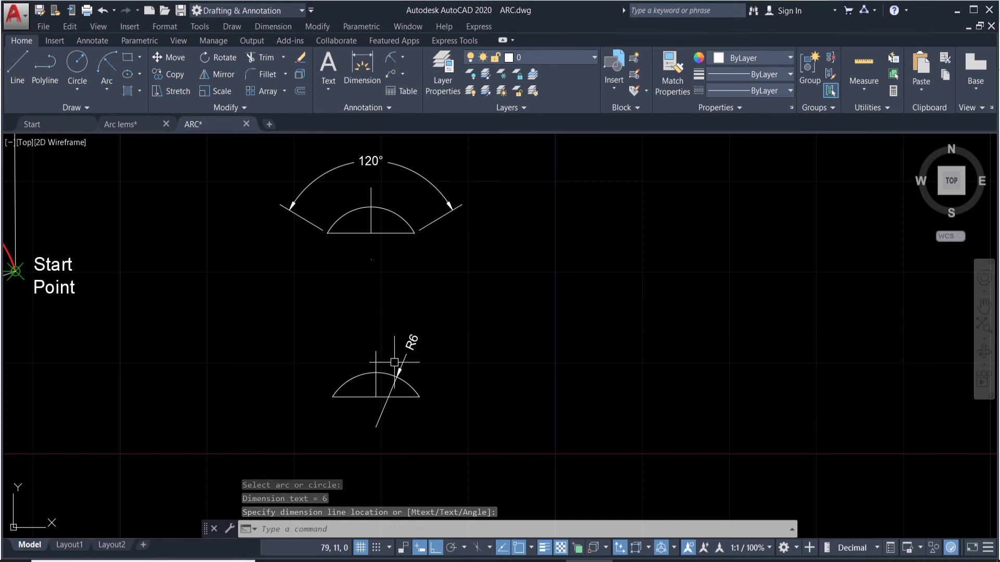
Step: Chain three tangent Continue arcs from the left end of the bottom arc, the first running horizontally left and the other two ending straight above
left_click(105, 89)
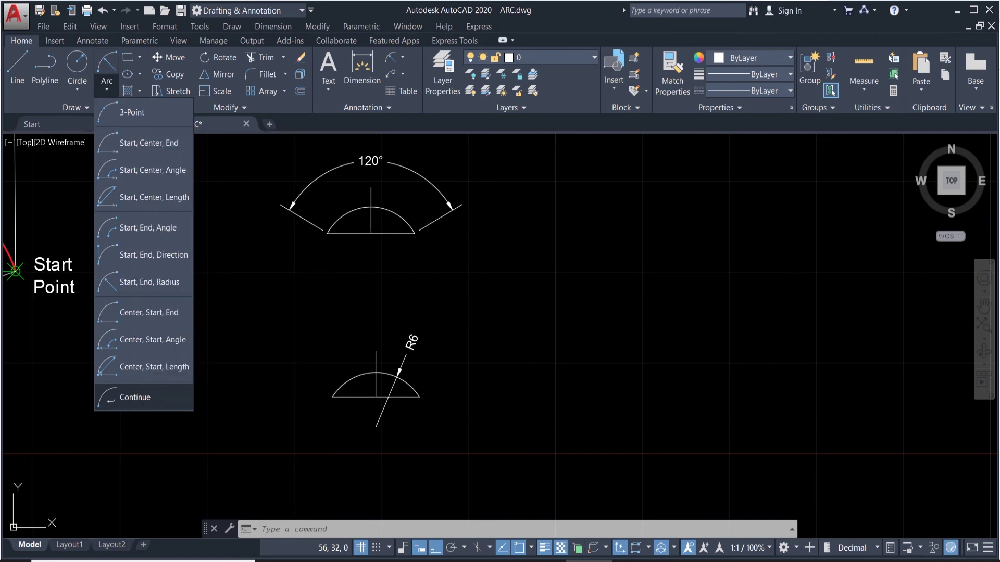
left_click(137, 399)
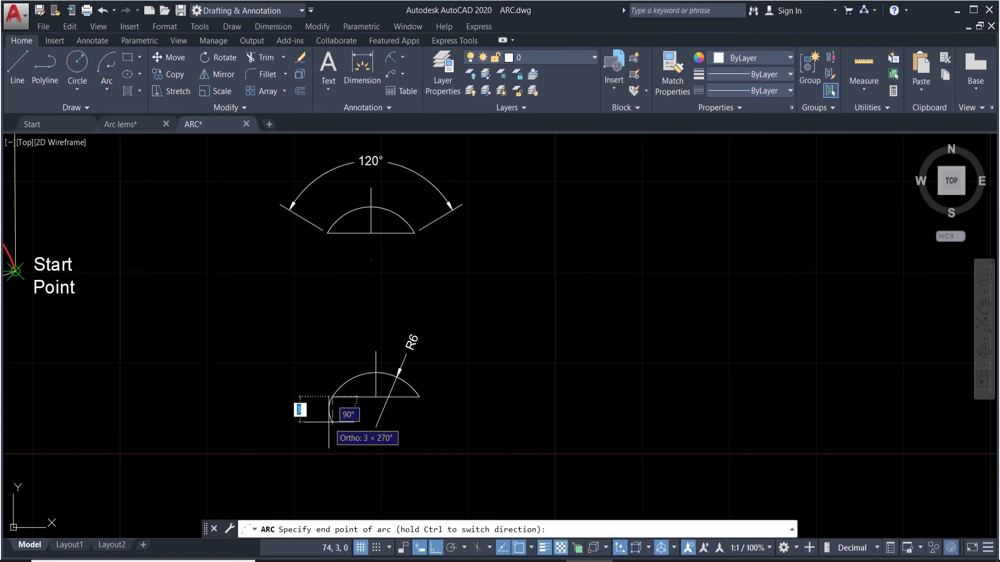
left_click(233, 406)
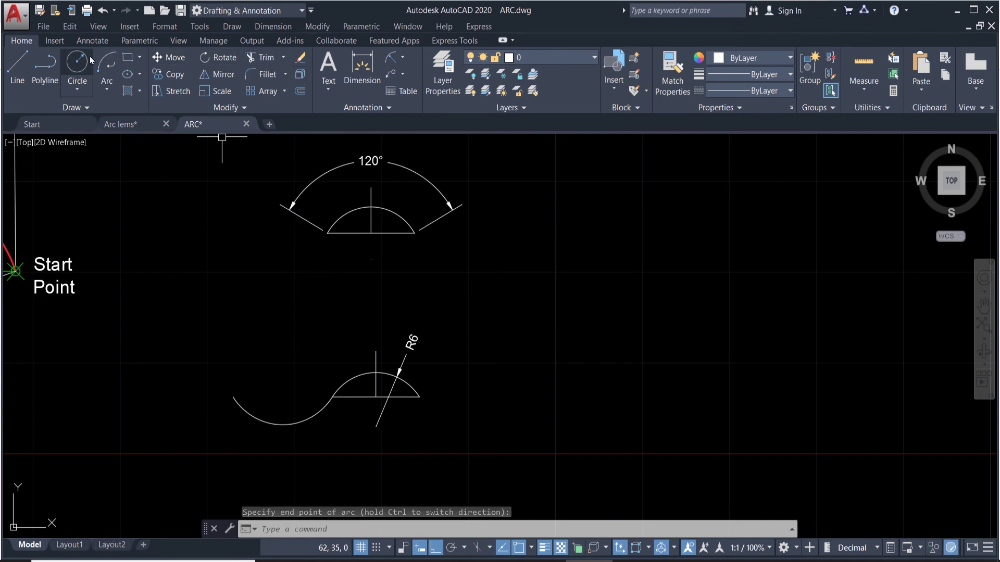
left_click(107, 66)
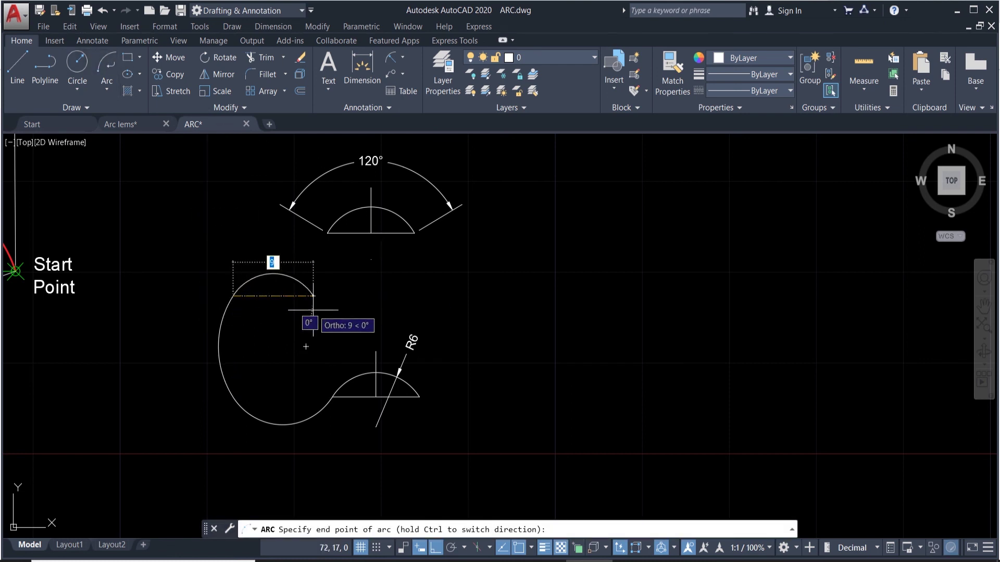
left_click(191, 213)
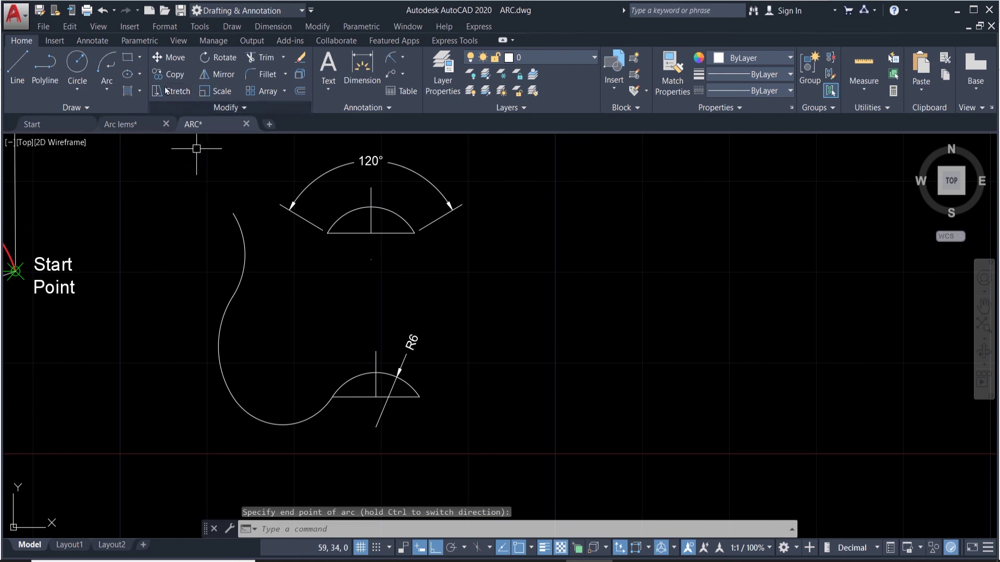
left_click(103, 97)
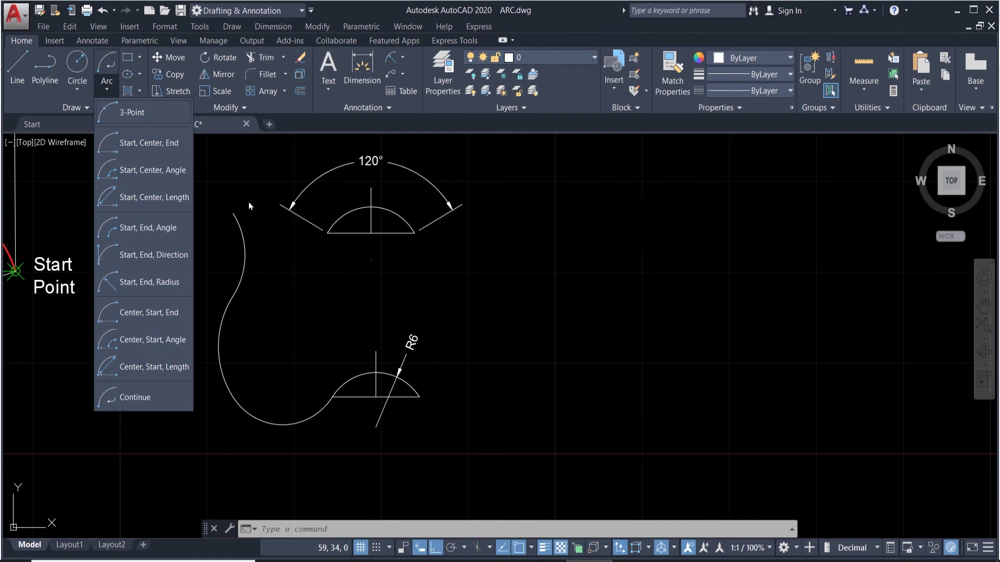
left_click(196, 159)
left_click(86, 107)
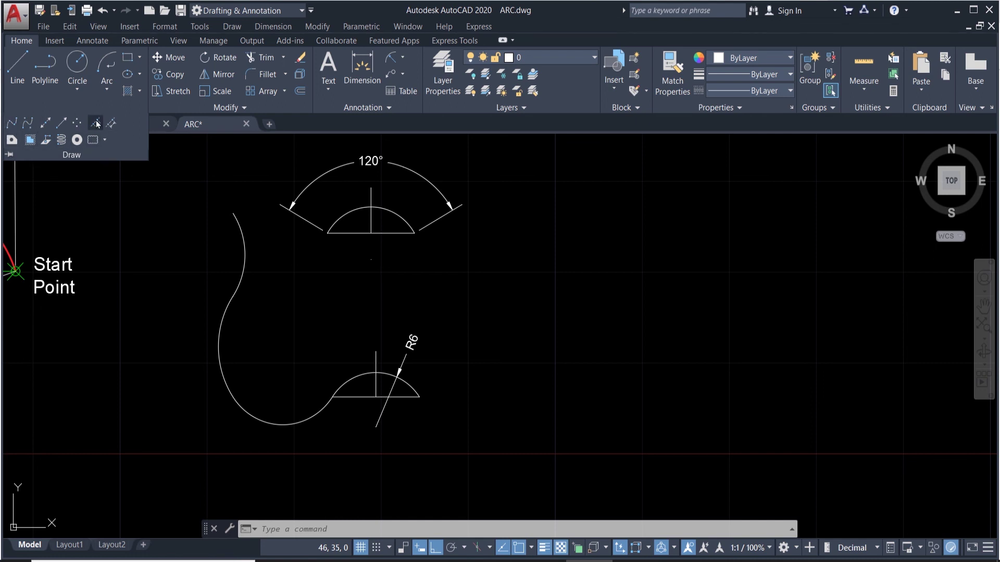
left_click(139, 92)
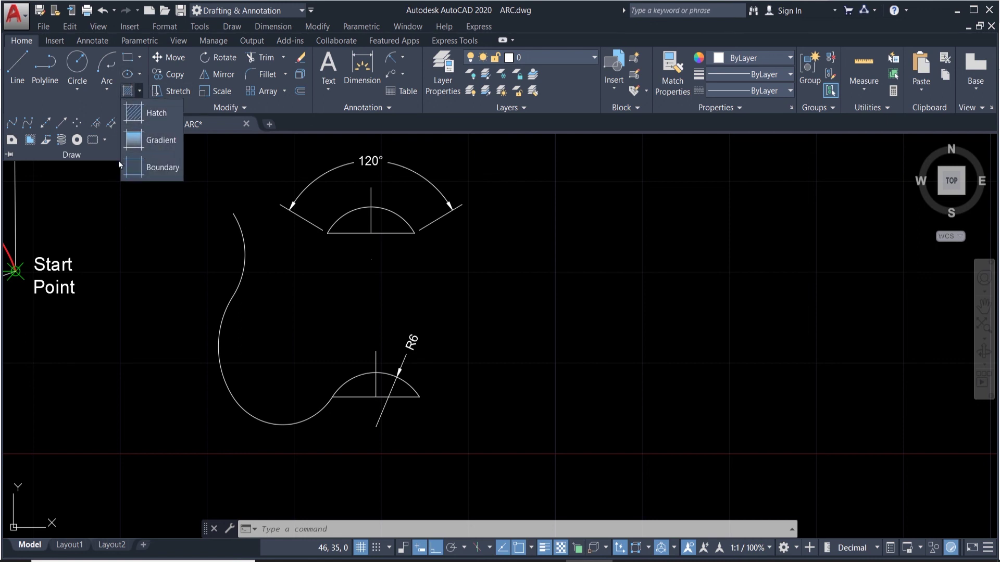
left_click(160, 255)
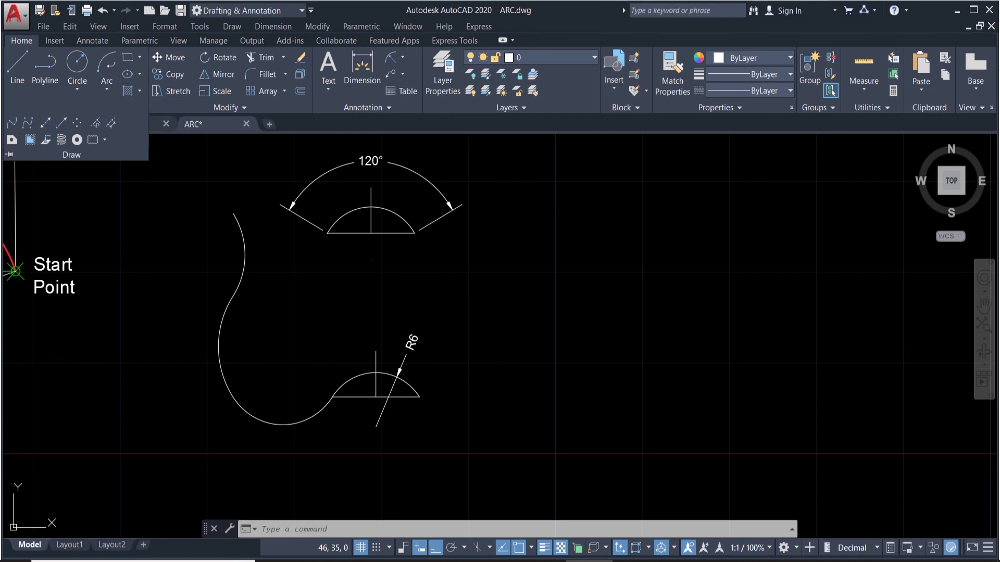